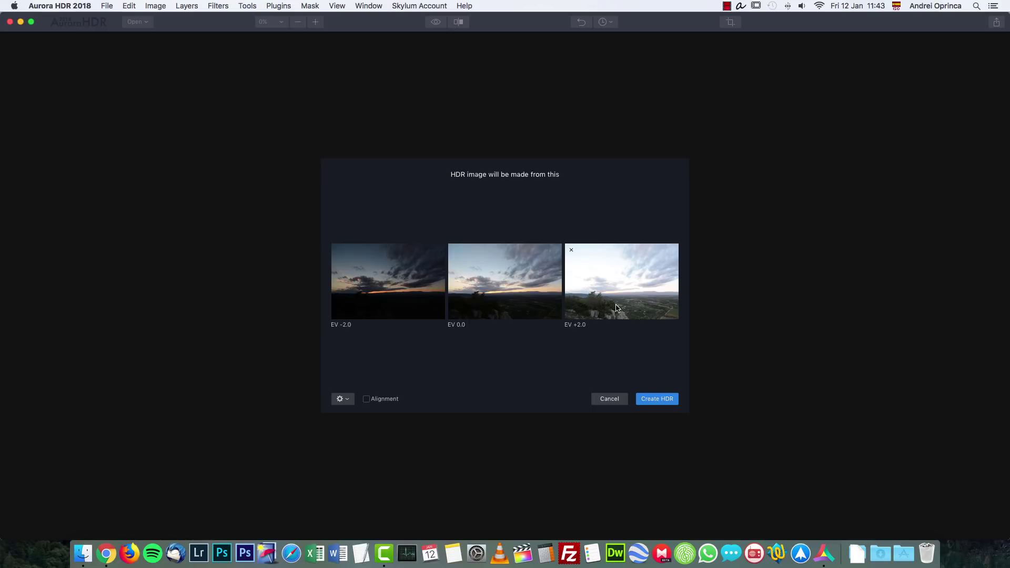
# Step: Discard the current bracket set and load OPR_9272.NEF, OPR_9273.NEF and OPR_9274.NEF from the Finder folder HDR Aurora into Aurora HDR
pyautogui.click(609, 399)
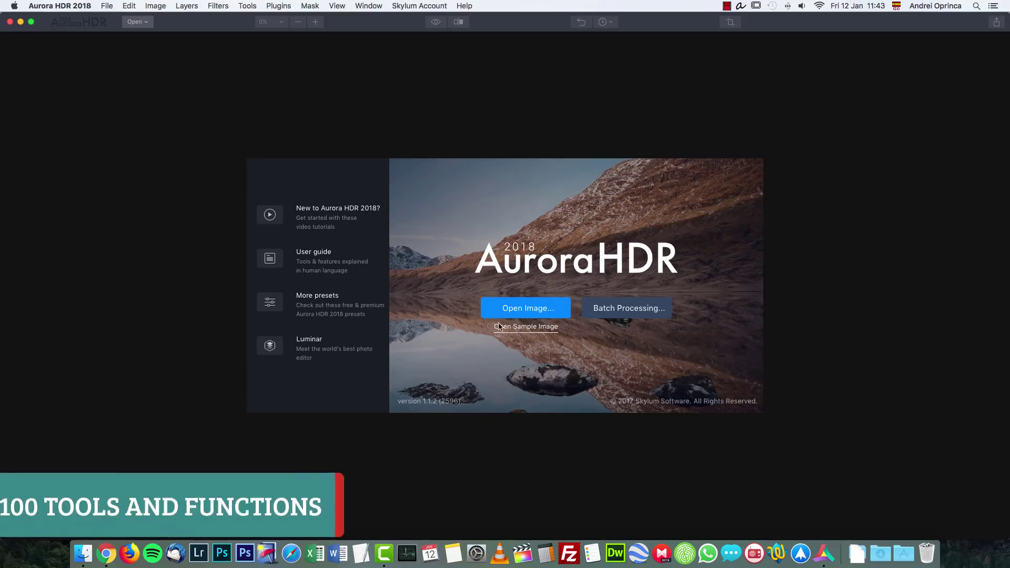
pyautogui.click(80, 553)
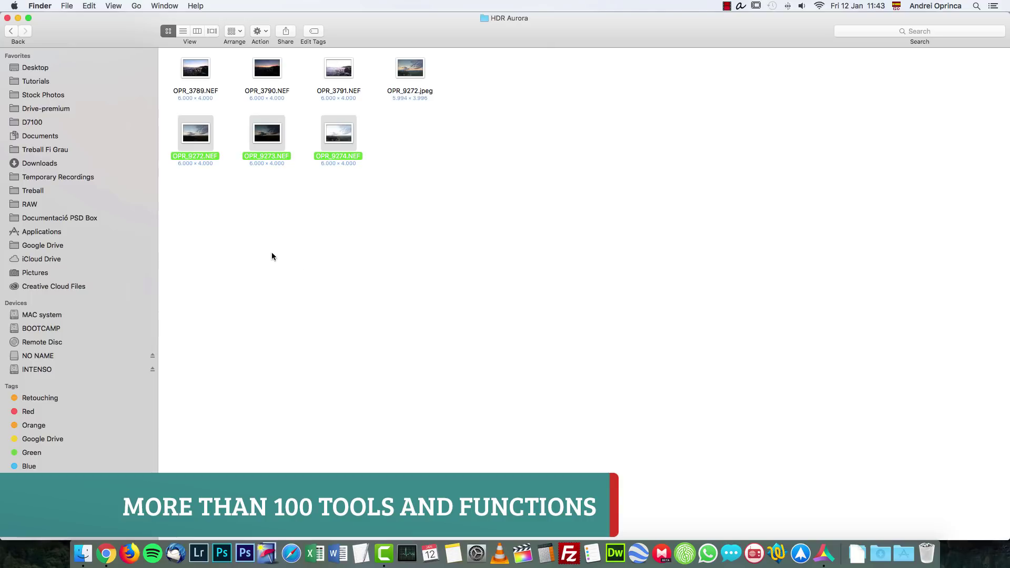
pyautogui.press('super+Tab')
pyautogui.moveTo(345, 162); pyautogui.dragTo(588, 279)
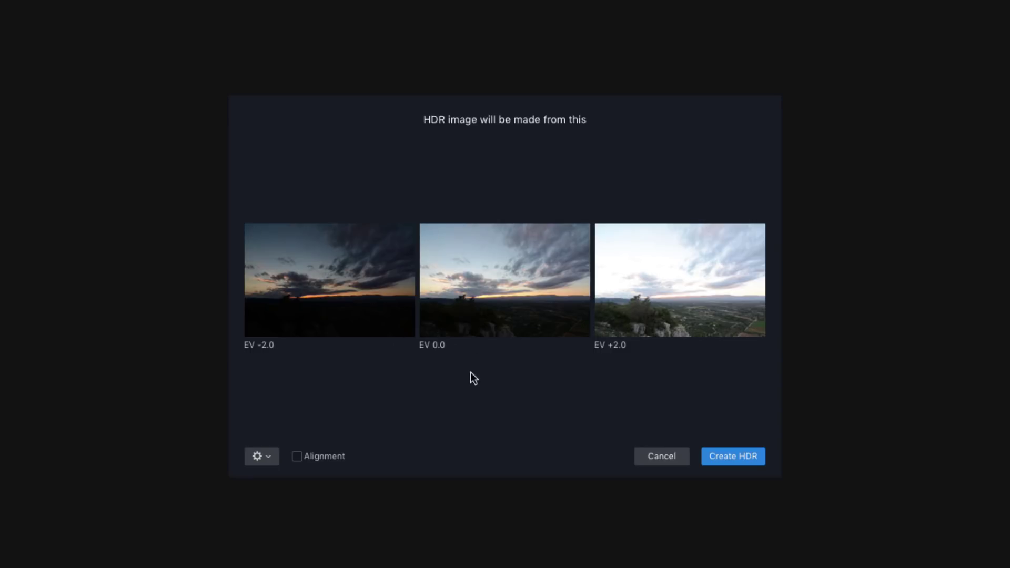
# Step: Enable Ghost Reduction for the merge with OPR_9272 (EV 0.0) as the reference image
pyautogui.click(263, 456)
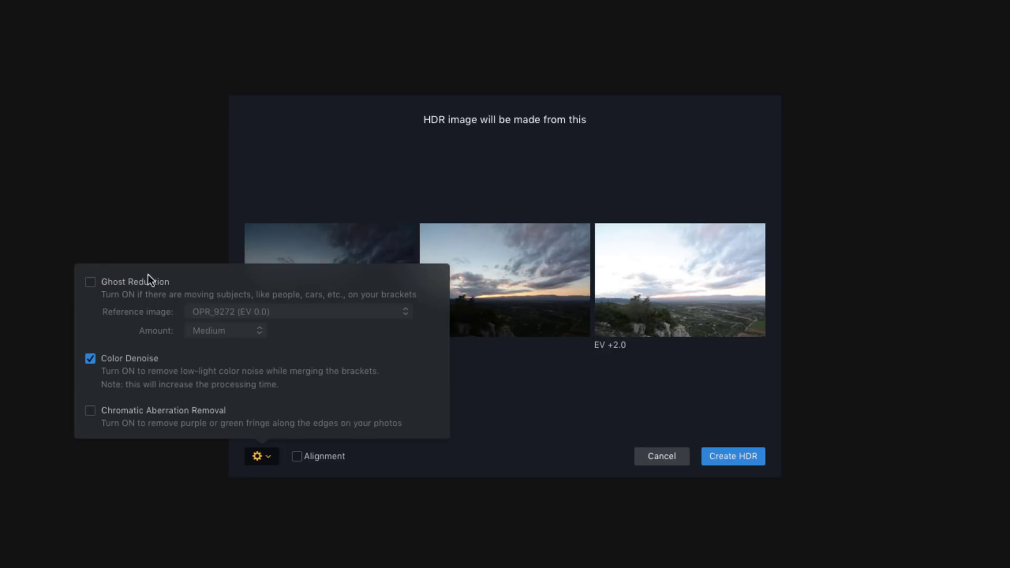
pyautogui.click(92, 282)
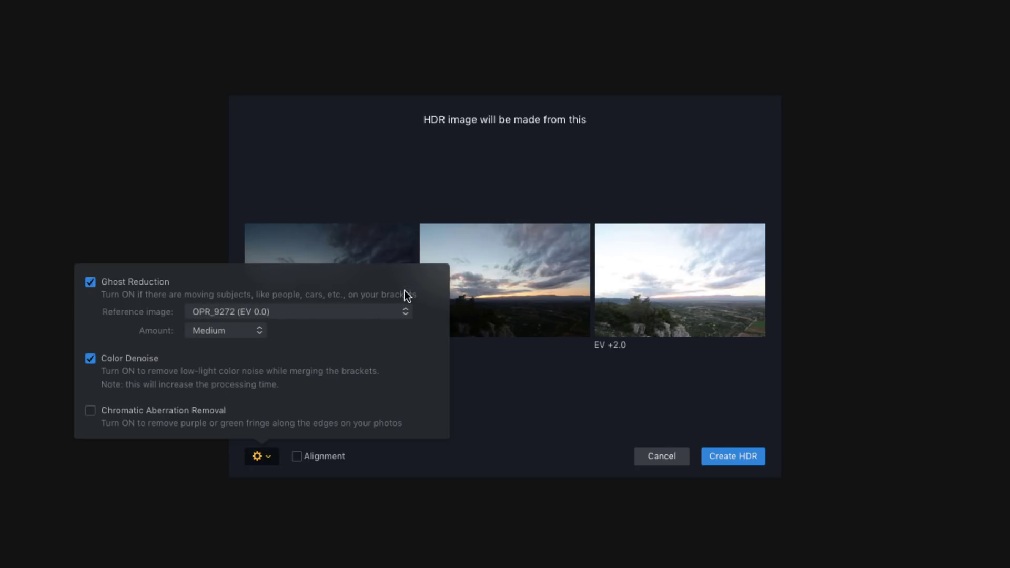
pyautogui.click(398, 309)
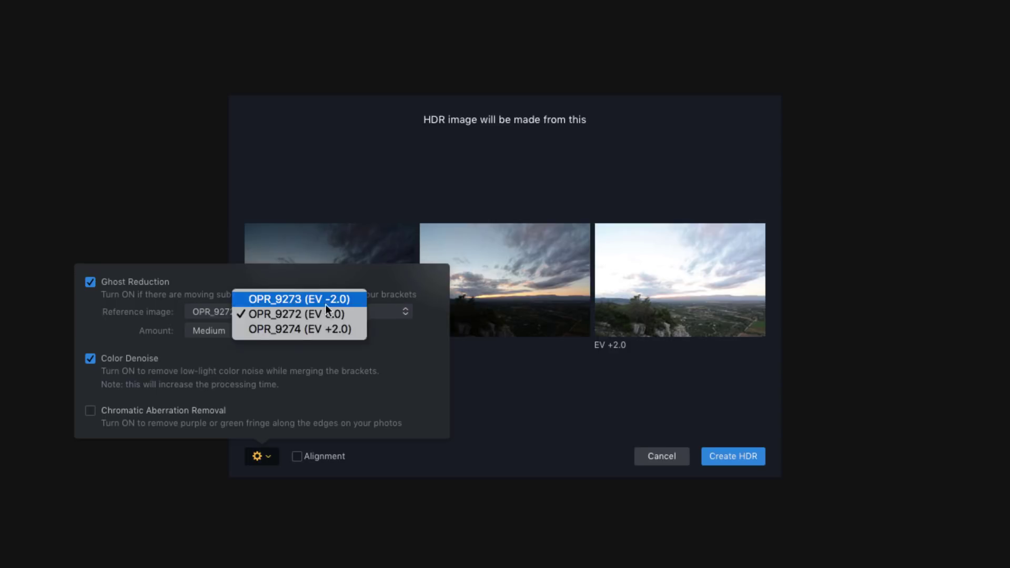
pyautogui.click(295, 314)
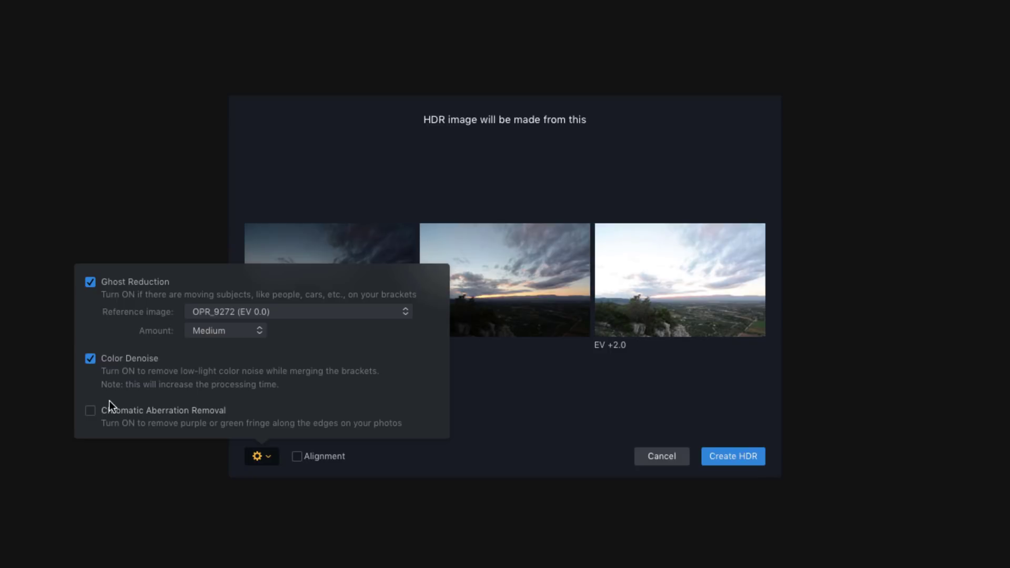
# Step: Turn on Chromatic Aberration Removal and Alignment, and create the HDR image from the three brackets
pyautogui.click(91, 411)
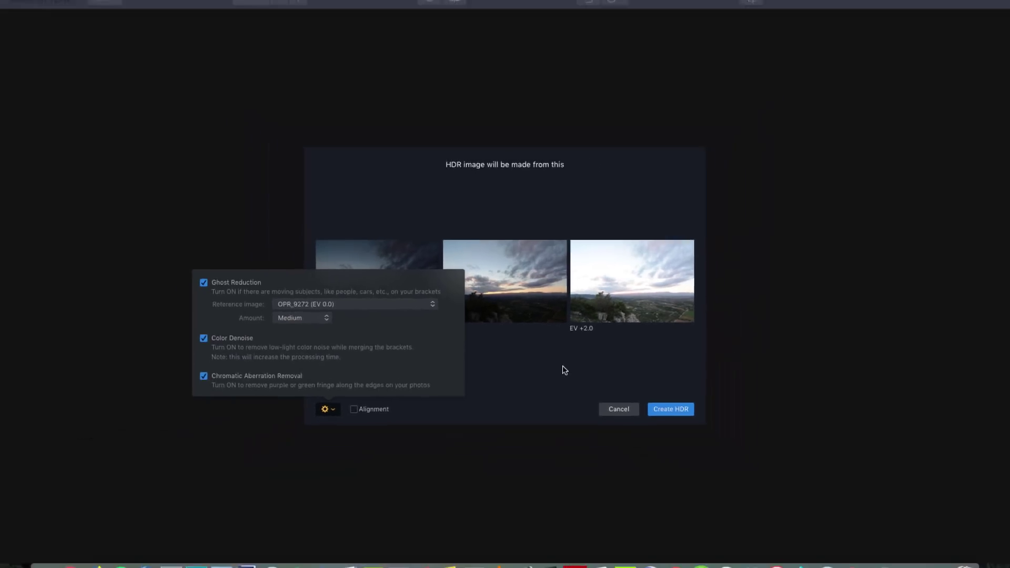
pyautogui.click(545, 371)
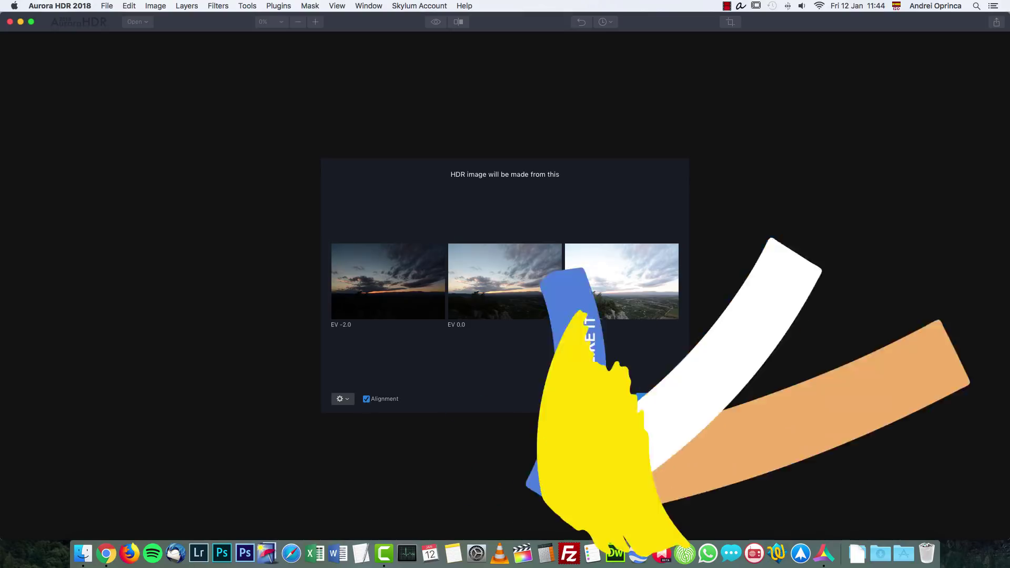
pyautogui.click(657, 399)
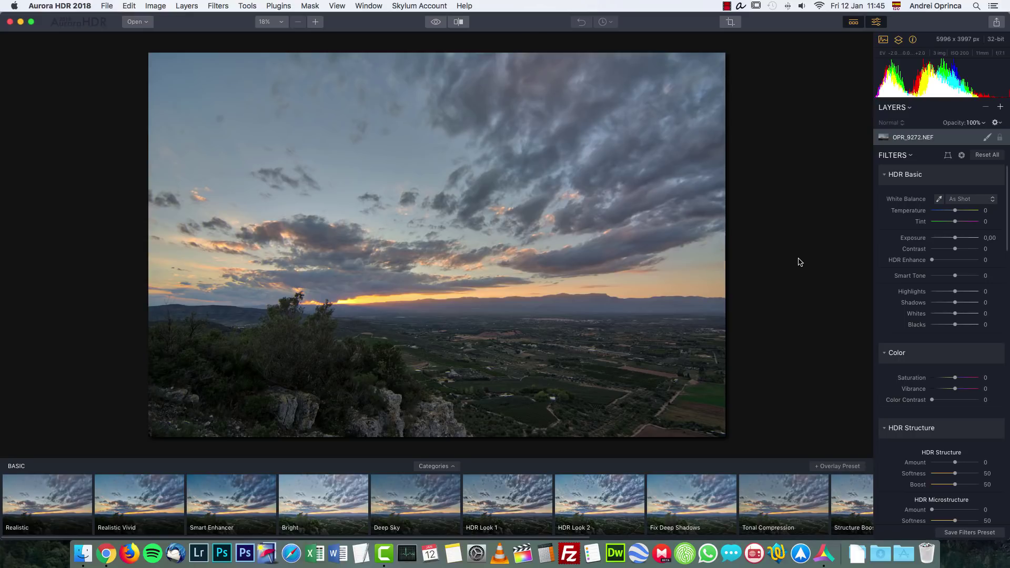
# Step: Look through the available filters and their sliders, starting from HDR Basic, Color and HDR Structure
pyautogui.scroll(-5, 964, 262)
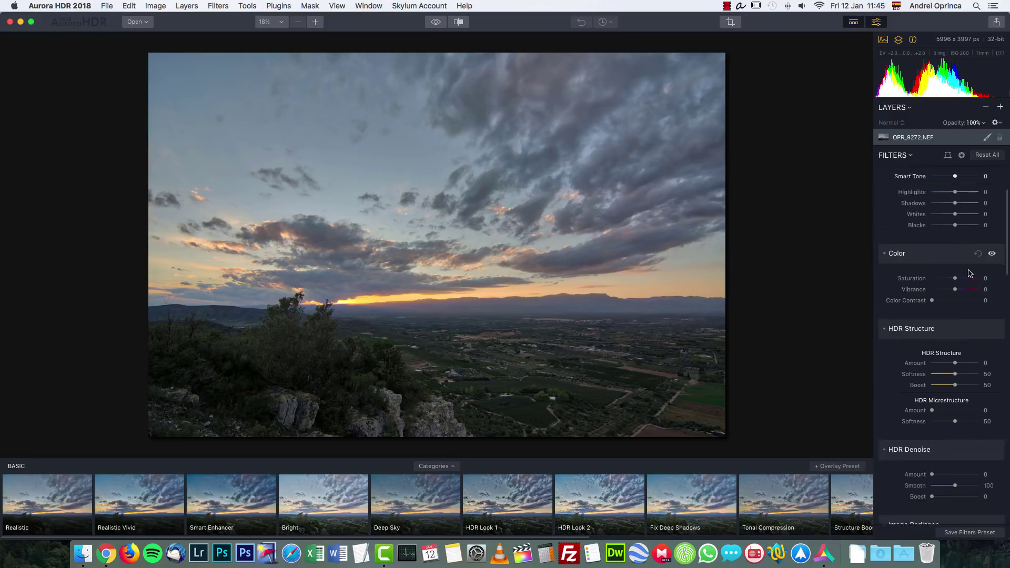
pyautogui.scroll(5, 964, 271)
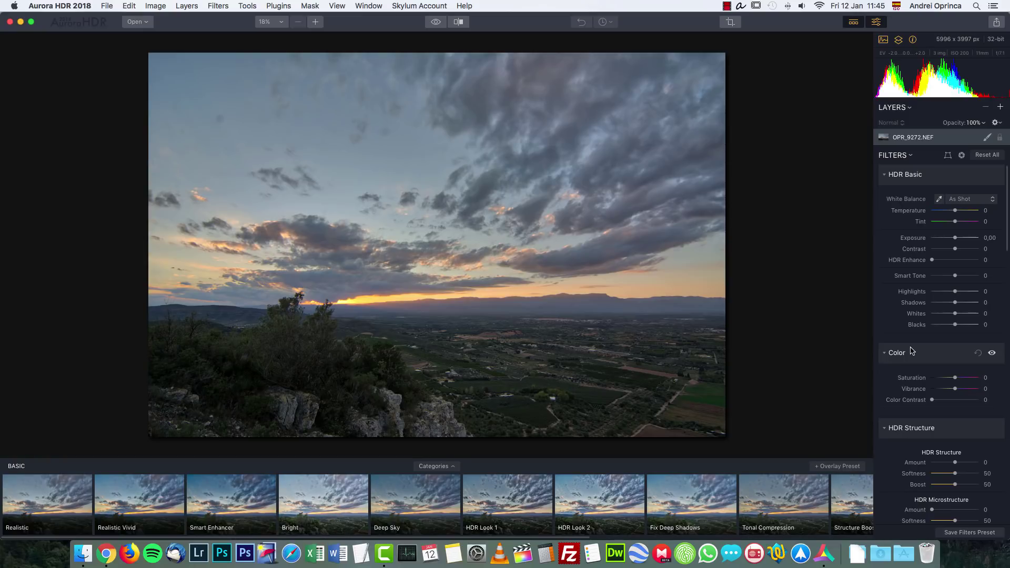
pyautogui.scroll(-10, 911, 351)
pyautogui.scroll(-12, 912, 351)
pyautogui.scroll(20, 912, 351)
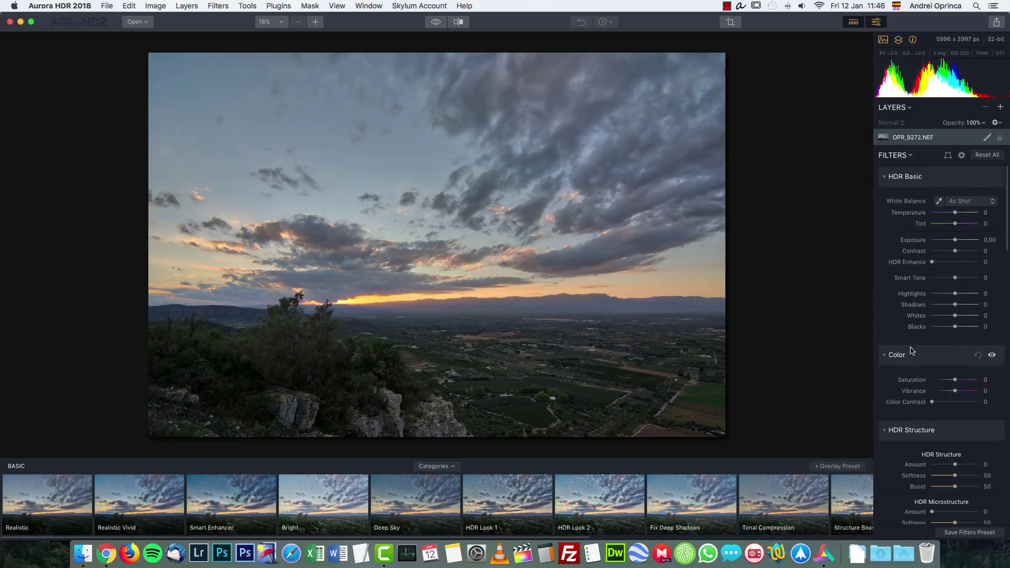
# Step: Show the HSL hue sliders and examine the Color Toning, Dodge & Burn and Vignette filters, including the vignette type options
pyautogui.scroll(-20, 912, 351)
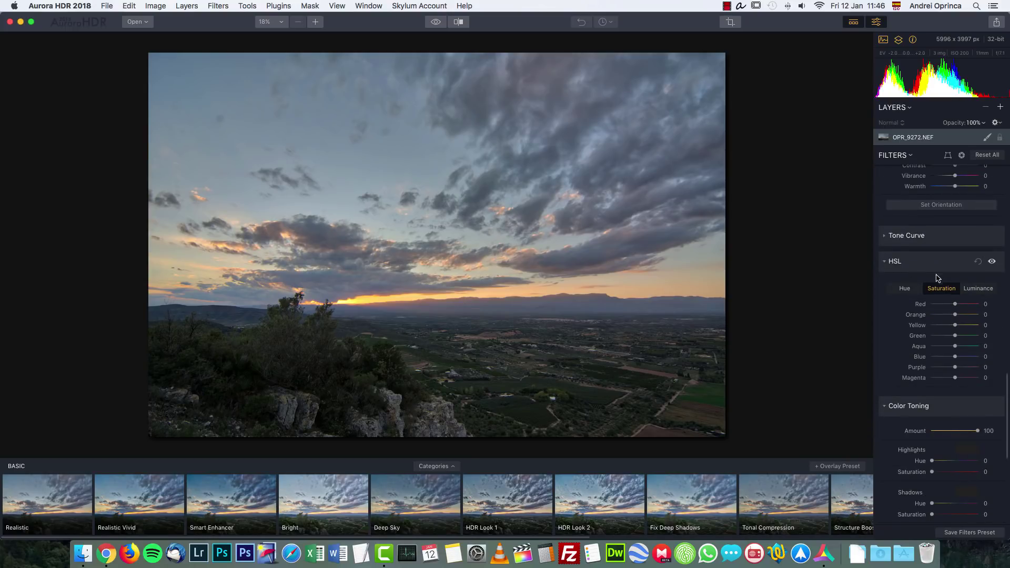
pyautogui.click(906, 289)
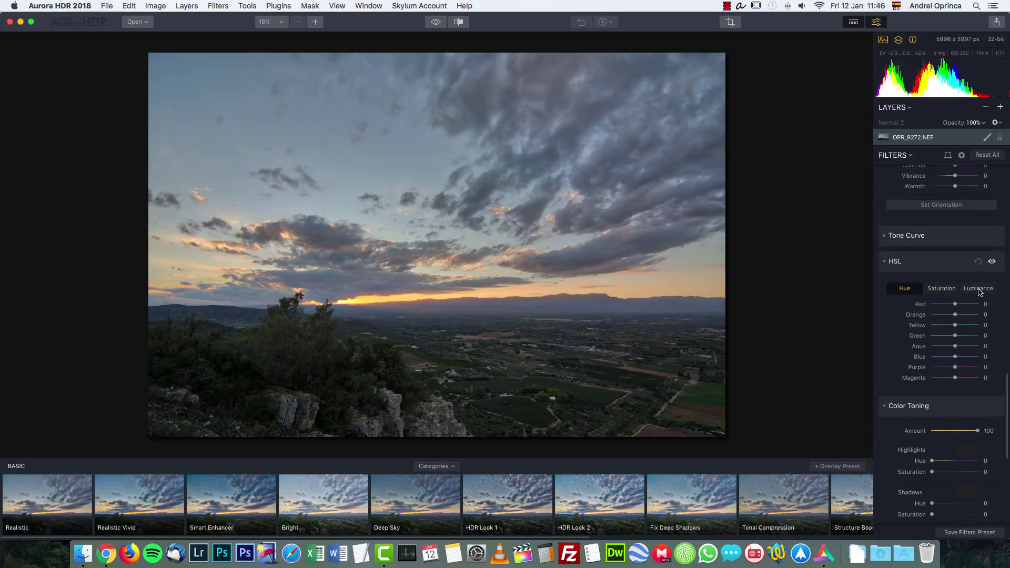
pyautogui.scroll(-5, 931, 356)
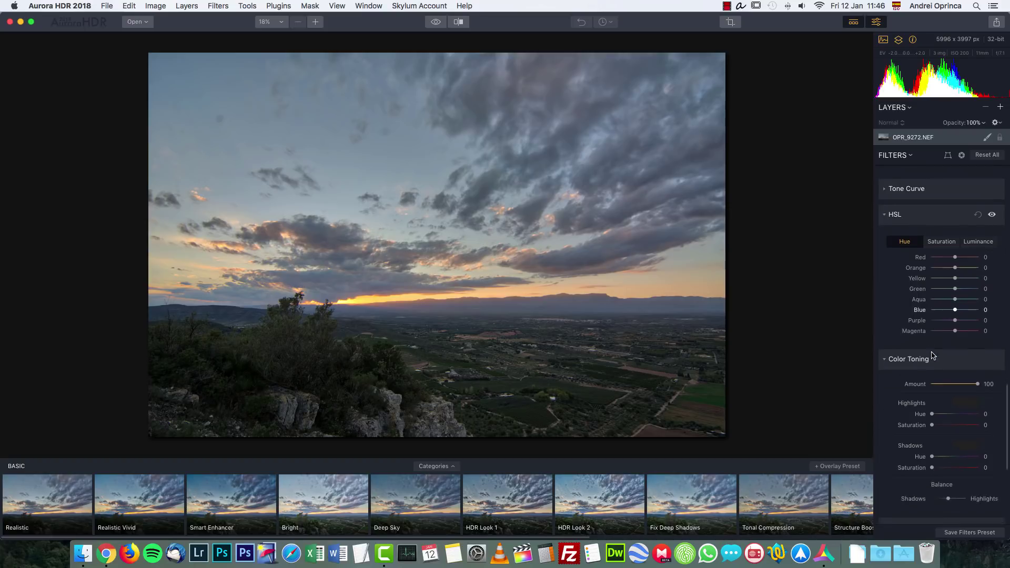
pyautogui.scroll(-7, 951, 370)
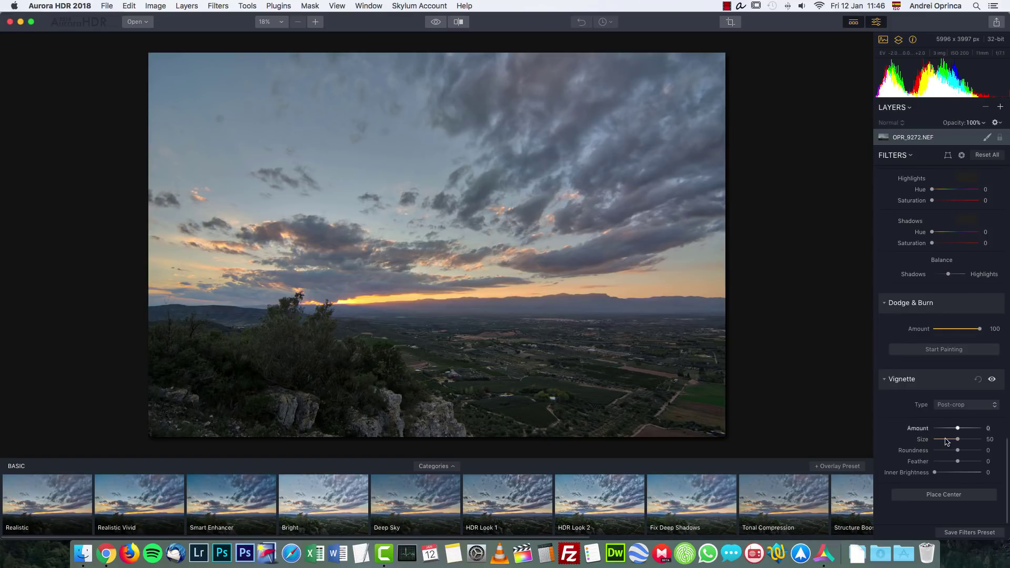
pyautogui.click(968, 405)
pyautogui.click(969, 406)
pyautogui.scroll(10, 973, 239)
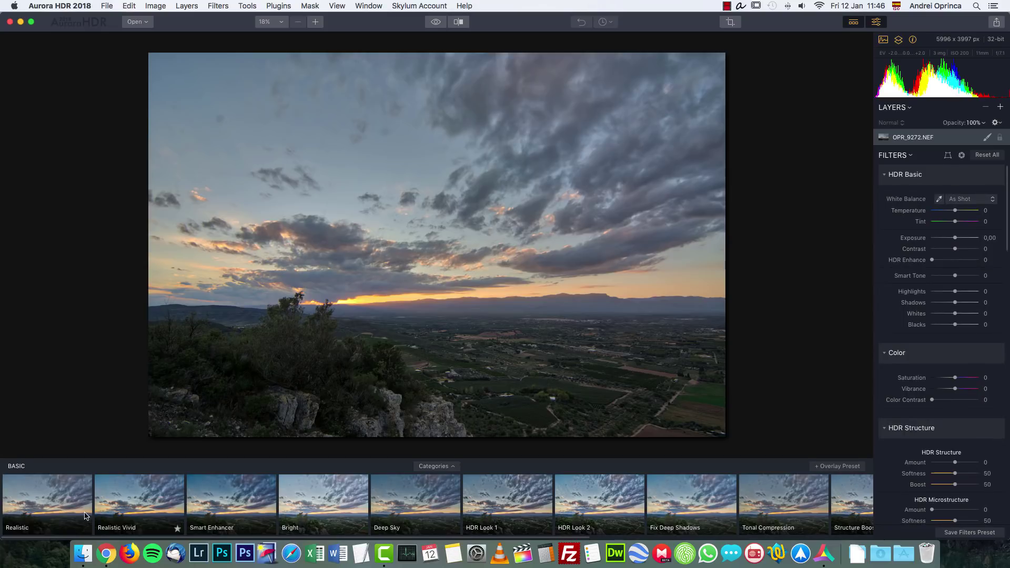
# Step: Browse the Basic presets and the preset categories, and show the Serge Ramelli Presets
pyautogui.hscroll(5, 286, 534)
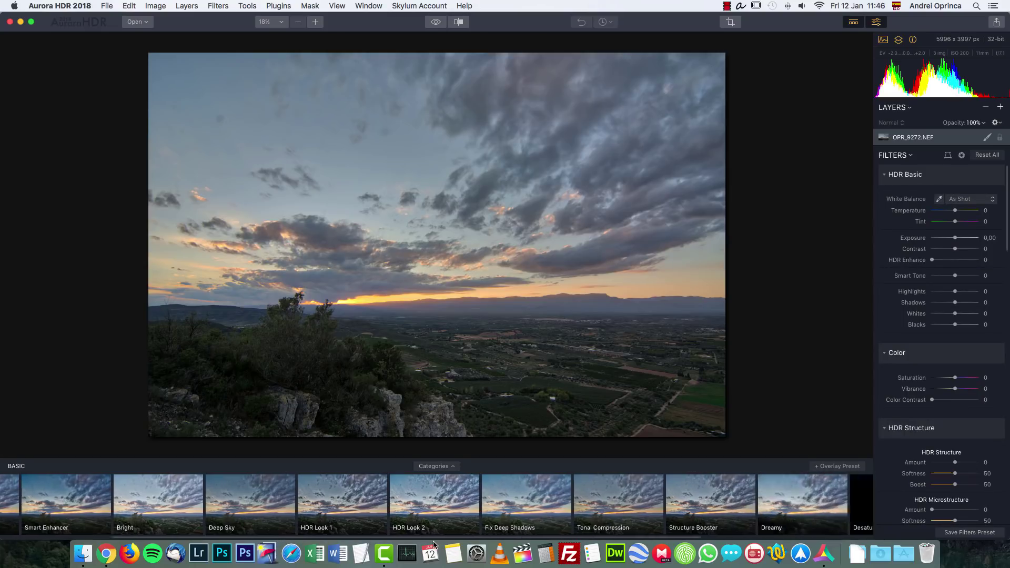
pyautogui.moveTo(433, 543); pyautogui.dragTo(580, 542)
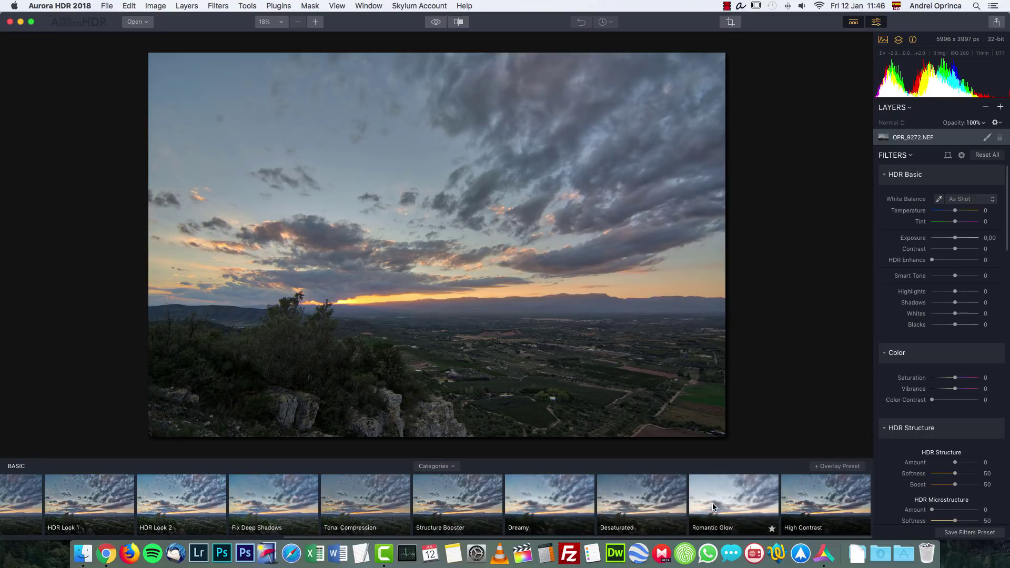
pyautogui.click(444, 466)
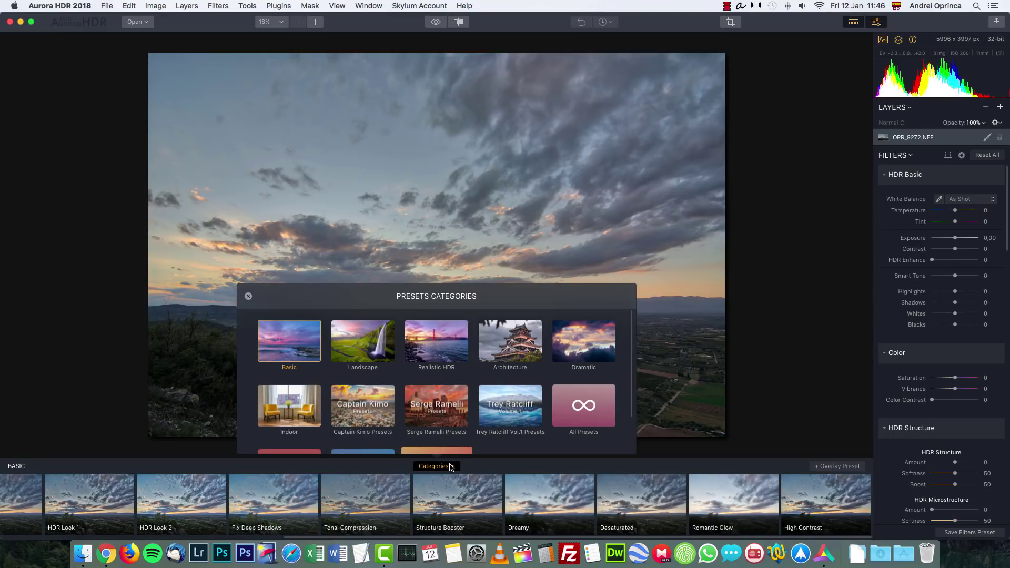
pyautogui.scroll(-3, 478, 417)
pyautogui.scroll(3, 480, 417)
pyautogui.scroll(-1, 634, 379)
pyautogui.click(437, 384)
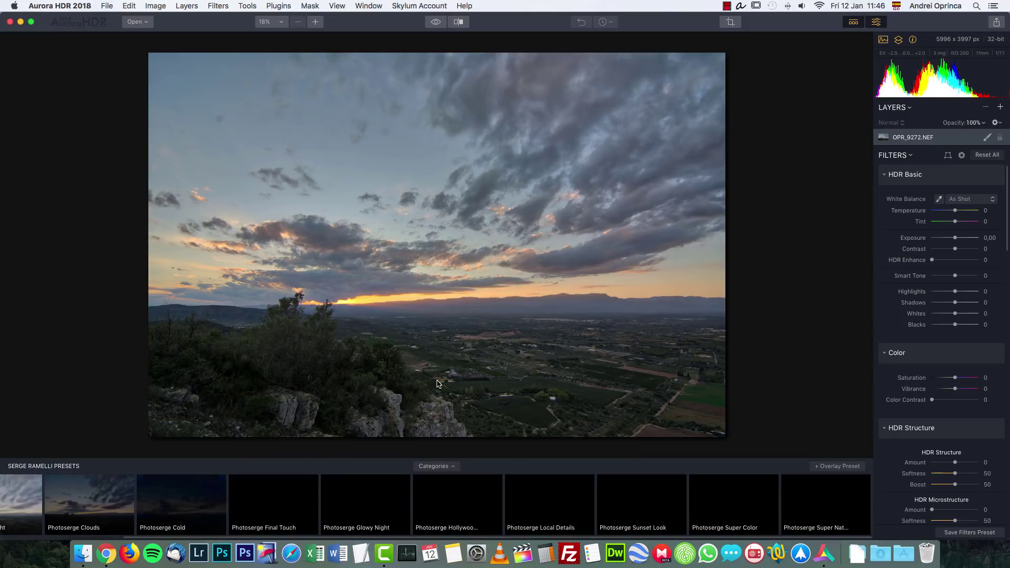
# Step: Check the User Presets category and return the preset strip to the Basic category
pyautogui.click(456, 468)
pyautogui.scroll(-2, 516, 437)
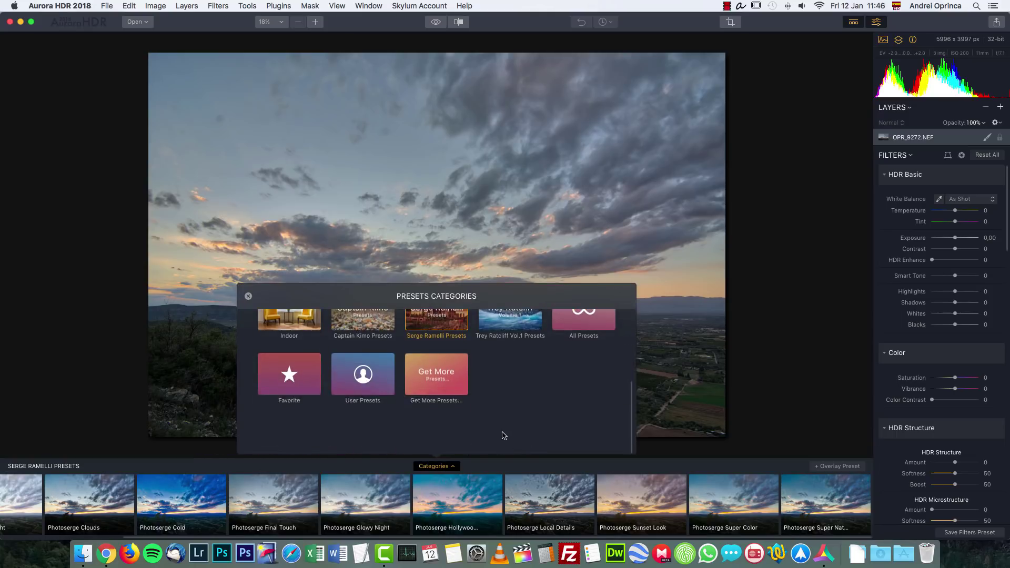
pyautogui.click(367, 415)
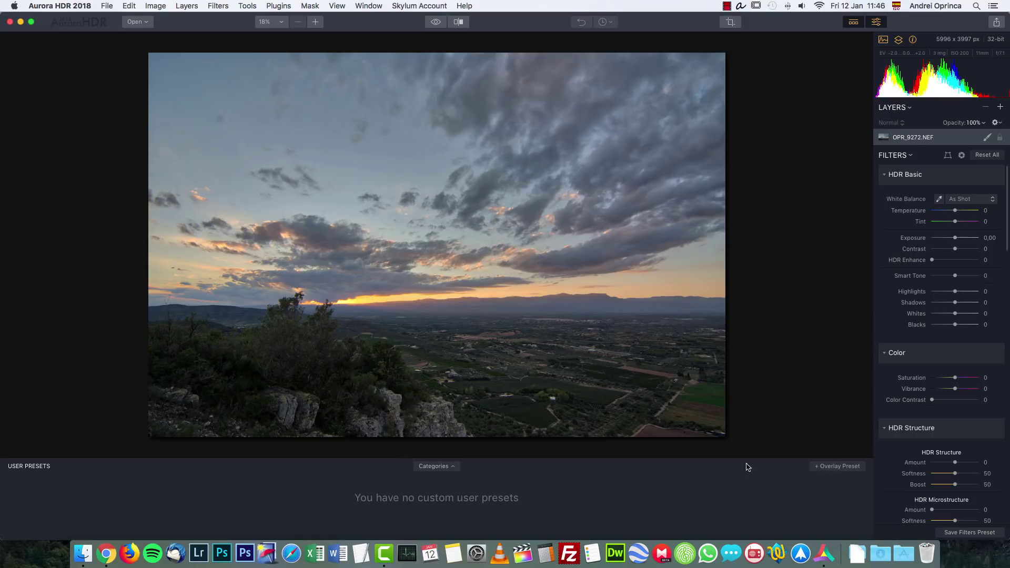
pyautogui.click(438, 467)
pyautogui.scroll(3, 369, 399)
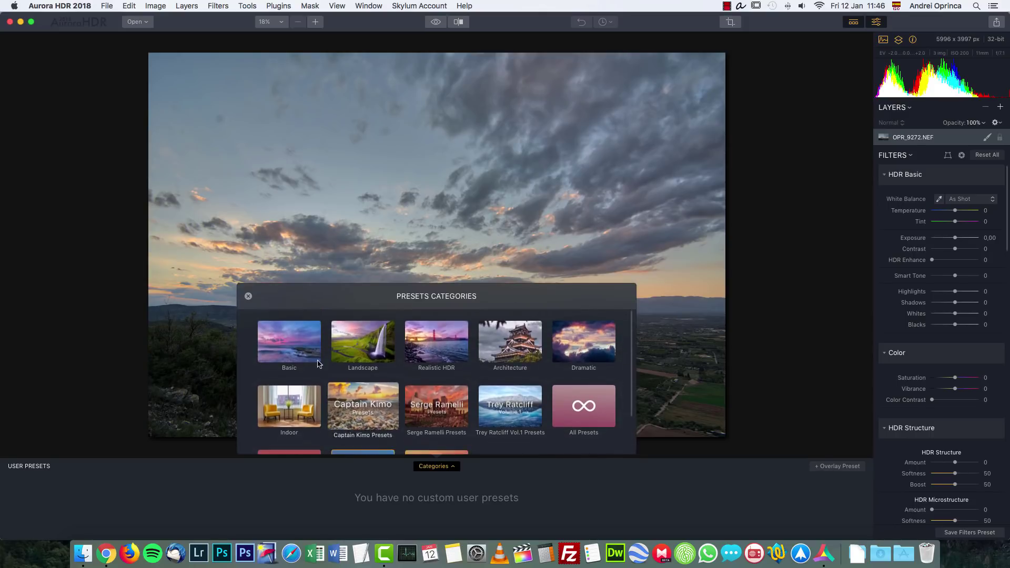
pyautogui.click(303, 354)
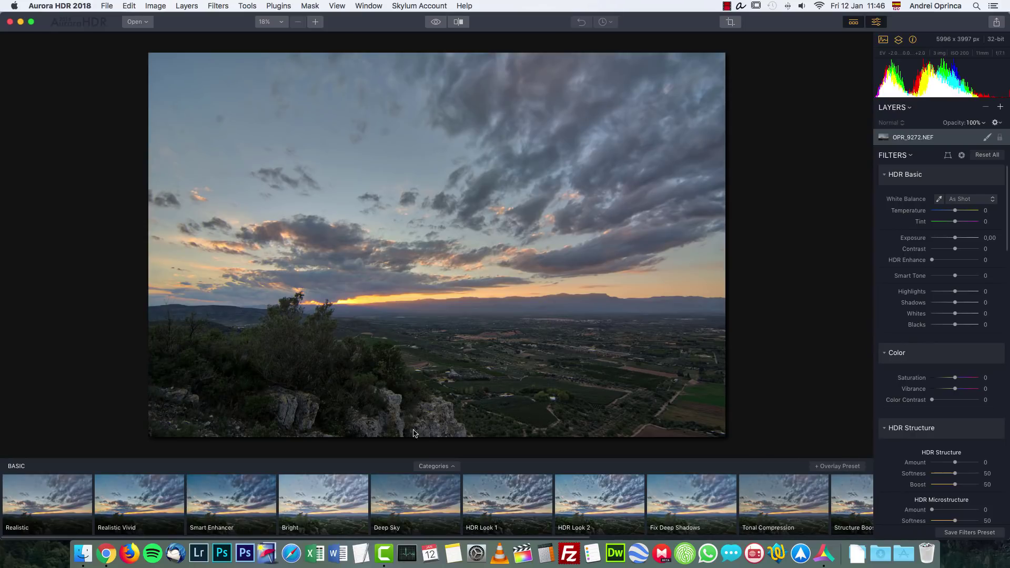
# Step: Add an overlay preset layer above the image and apply the HDR Look 1 preset to it
pyautogui.click(827, 468)
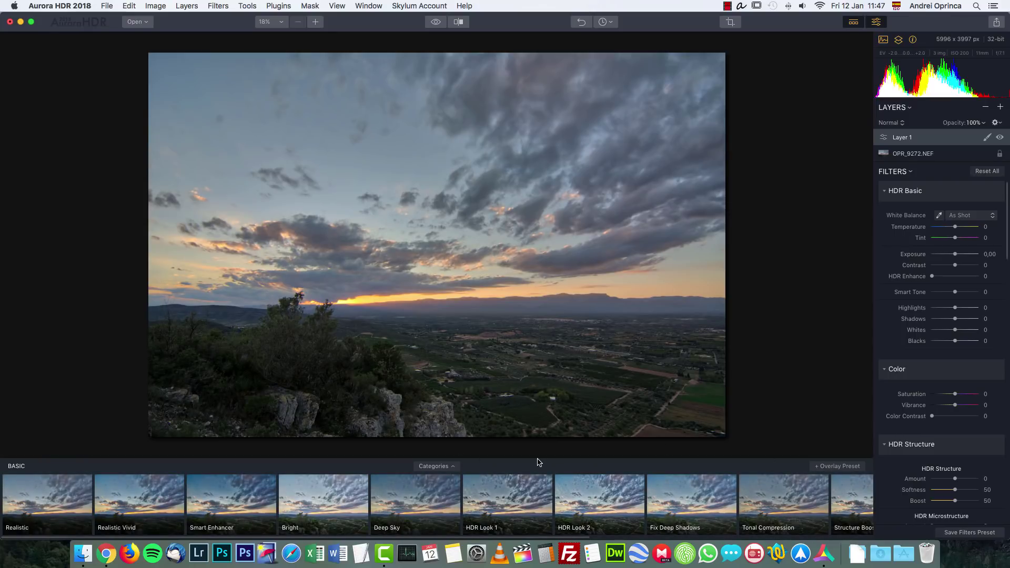
pyautogui.press('super+z')
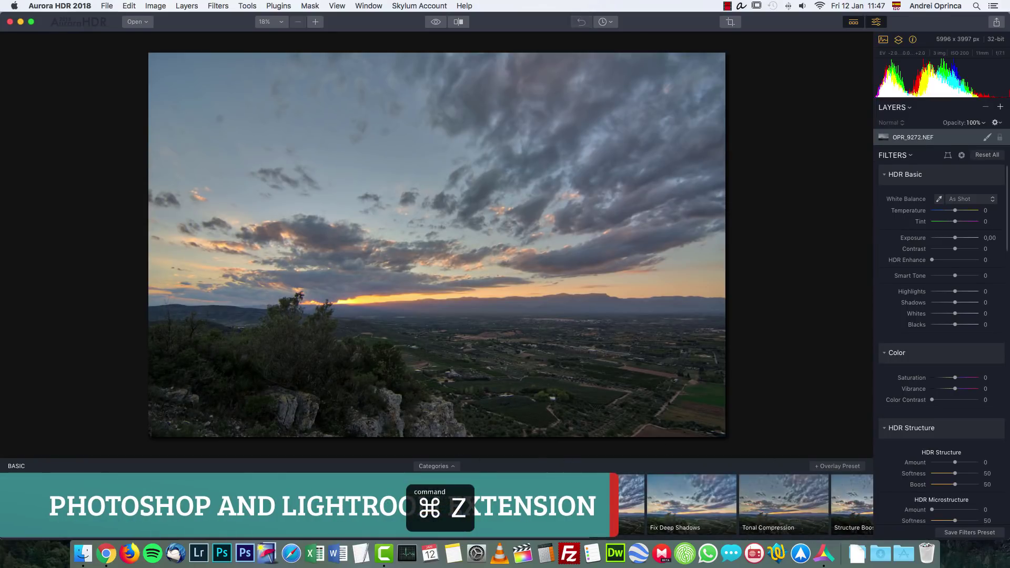
pyautogui.click(856, 468)
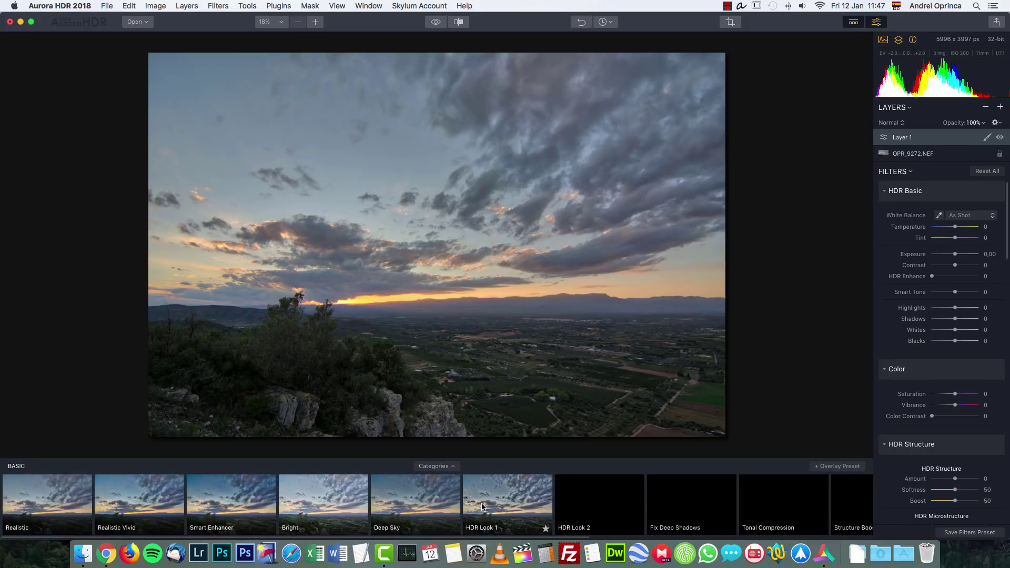
pyautogui.click(492, 505)
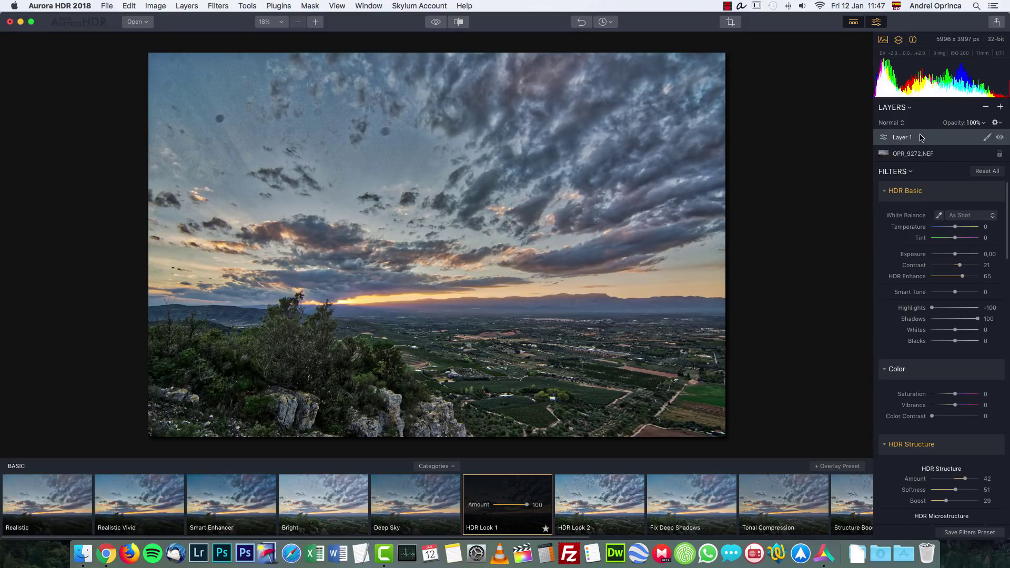
# Step: Check the overlay layer's blending mode options and delete that layer
pyautogui.click(903, 122)
pyautogui.click(962, 139)
pyautogui.press('Delete')
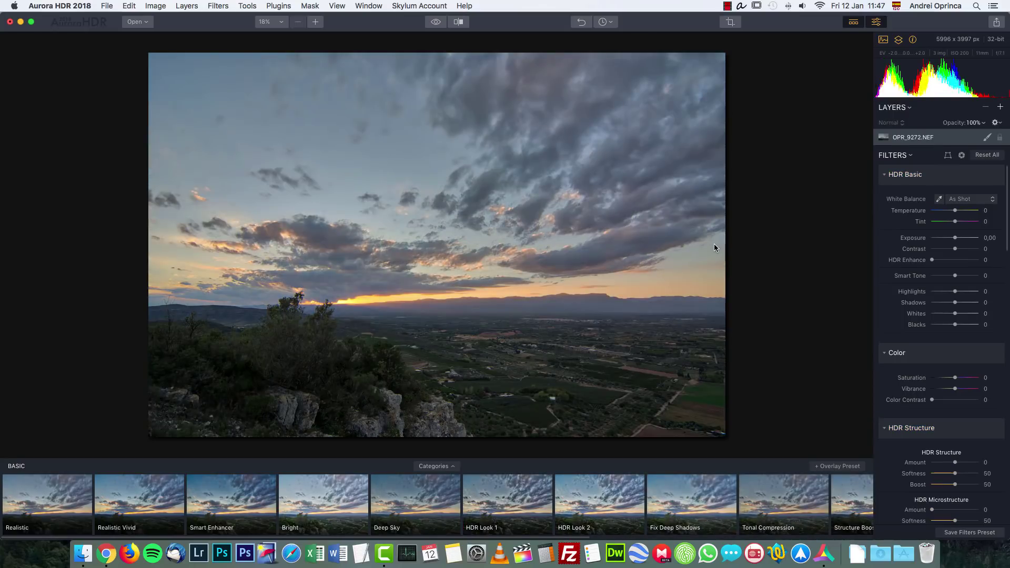
# Step: Collapse all the filter sections from HDR Basic down to Vignette
pyautogui.click(887, 175)
pyautogui.click(889, 200)
pyautogui.click(889, 226)
pyautogui.click(892, 257)
pyautogui.click(888, 278)
pyautogui.click(885, 305)
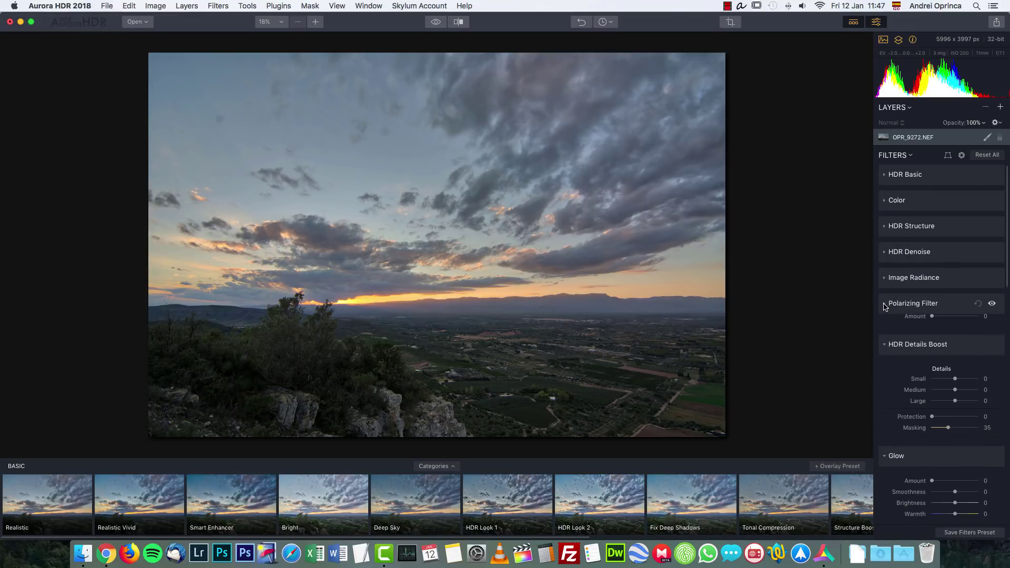
pyautogui.click(890, 330)
pyautogui.click(890, 354)
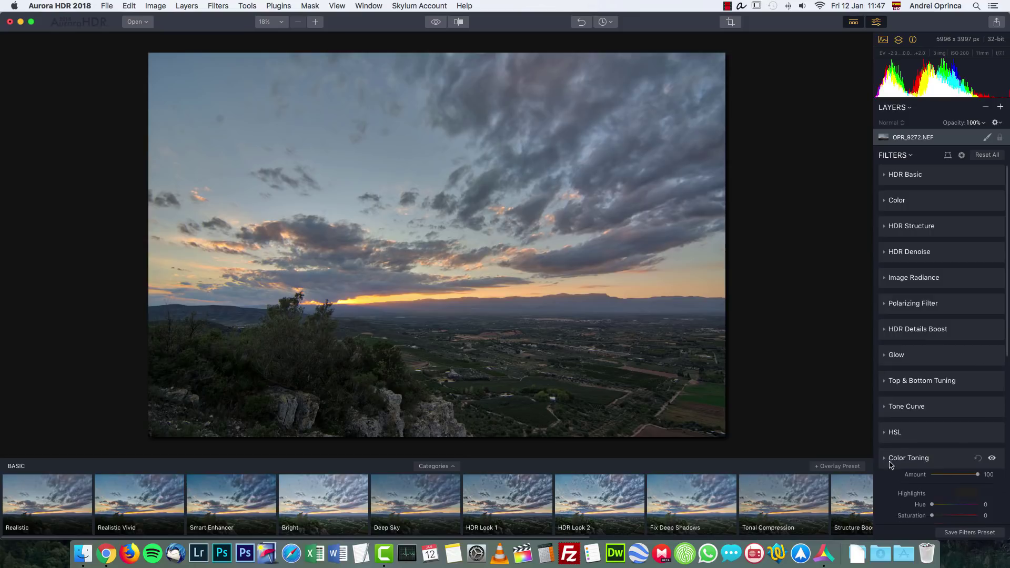
pyautogui.click(890, 463)
pyautogui.click(889, 453)
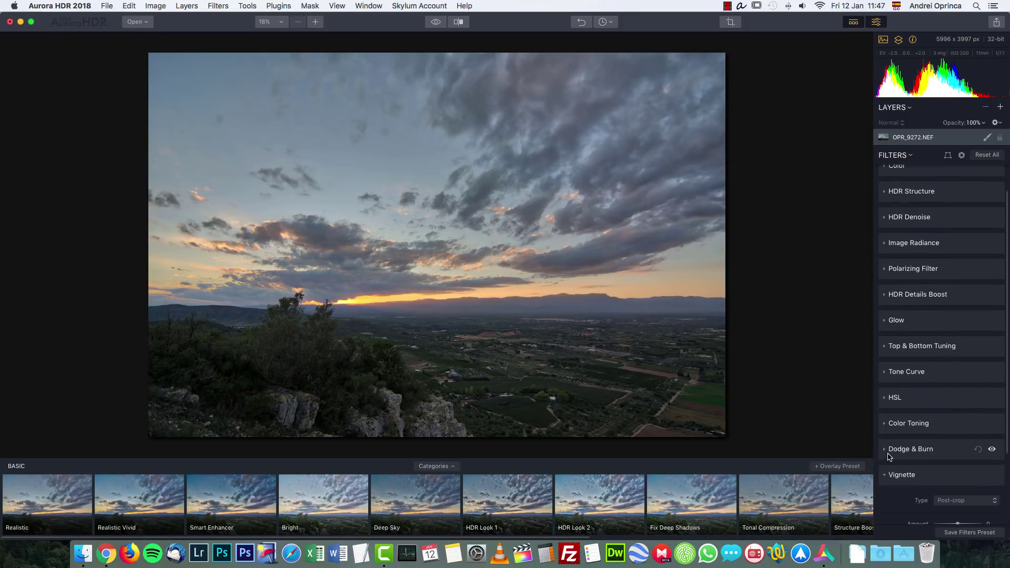
pyautogui.click(885, 474)
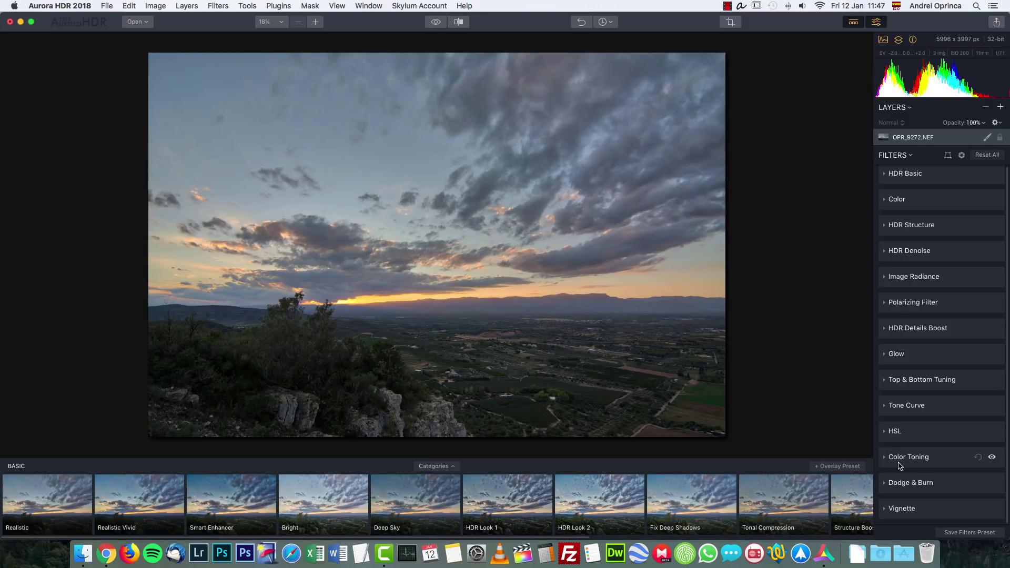
# Step: Expand the HDR Basic and Color filter sections to expose their adjustment sliders
pyautogui.scroll(2, 918, 415)
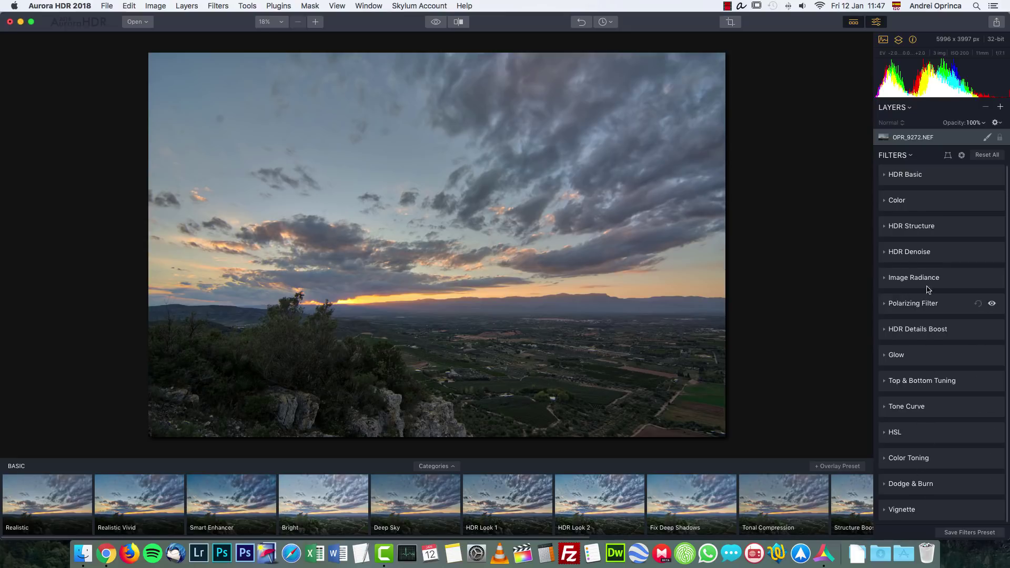
pyautogui.click(884, 174)
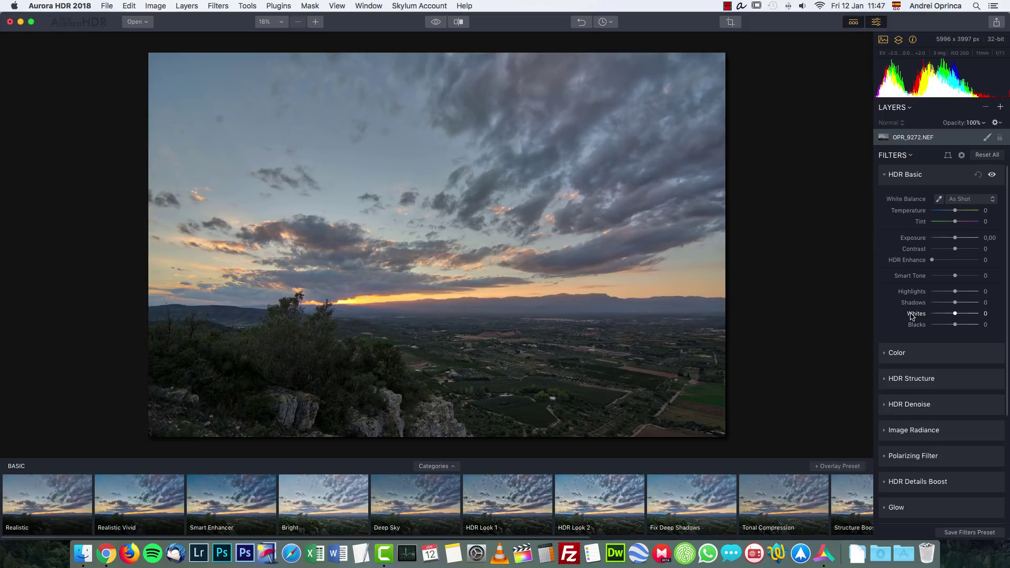
pyautogui.click(884, 355)
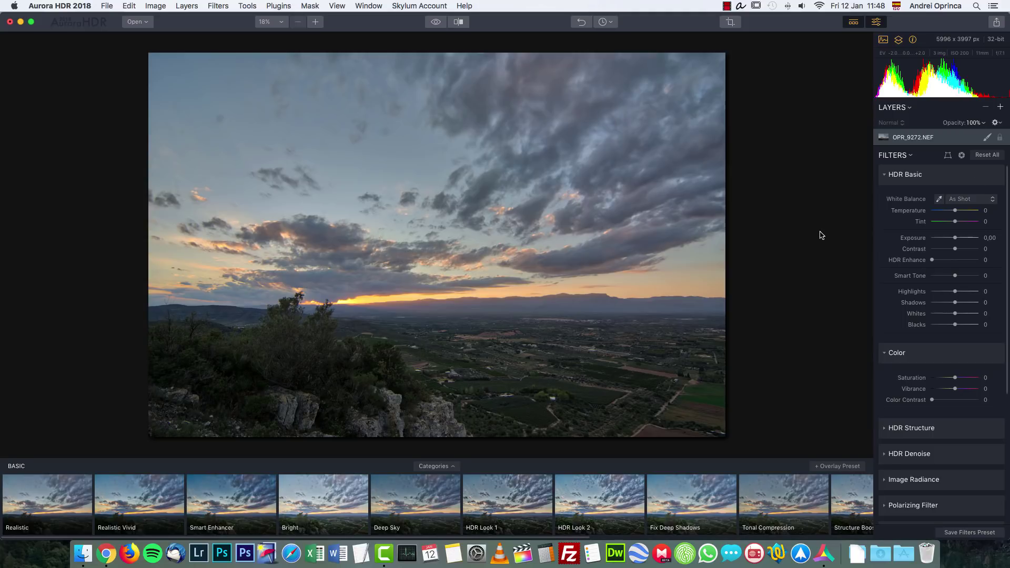
# Step: Try a warmer Temperature and reset it, and set Shadows to 23 and Whites to 37 in HDR Basic
pyautogui.moveTo(955, 212)
pyautogui.mouseDown()
pyautogui.moveTo(942, 211)
pyautogui.moveTo(962, 211)
pyautogui.mouseUp()
pyautogui.doubleClick(962, 212)
pyautogui.moveTo(955, 303)
pyautogui.mouseDown()
pyautogui.moveTo(971, 304)
pyautogui.moveTo(961, 303)
pyautogui.mouseUp()
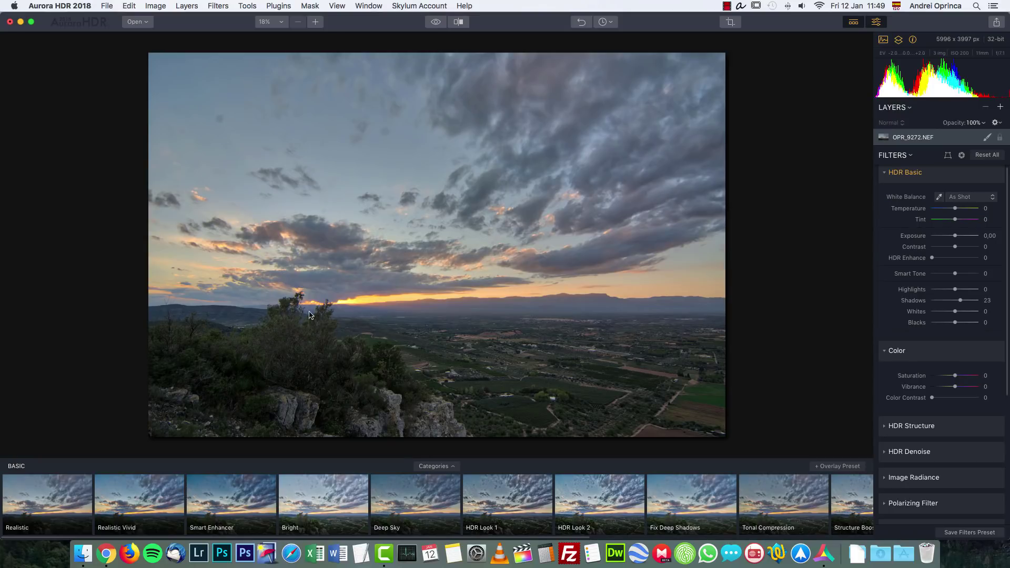
pyautogui.moveTo(955, 311); pyautogui.dragTo(963, 313)
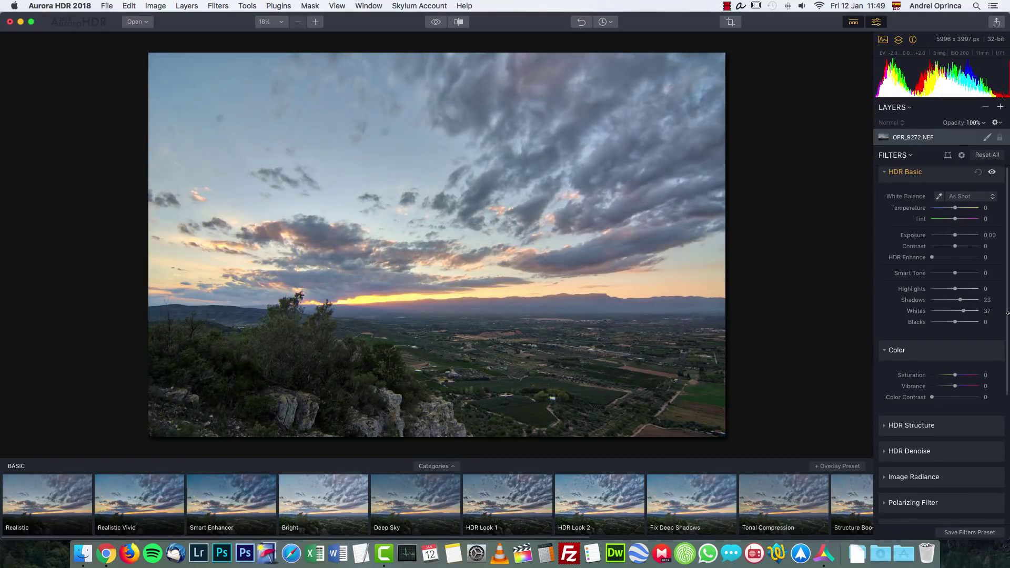
# Step: Try a Saturation of 23 and a Vibrance of 40 in the Color filter, and reset both sliders
pyautogui.moveTo(954, 375); pyautogui.dragTo(964, 387)
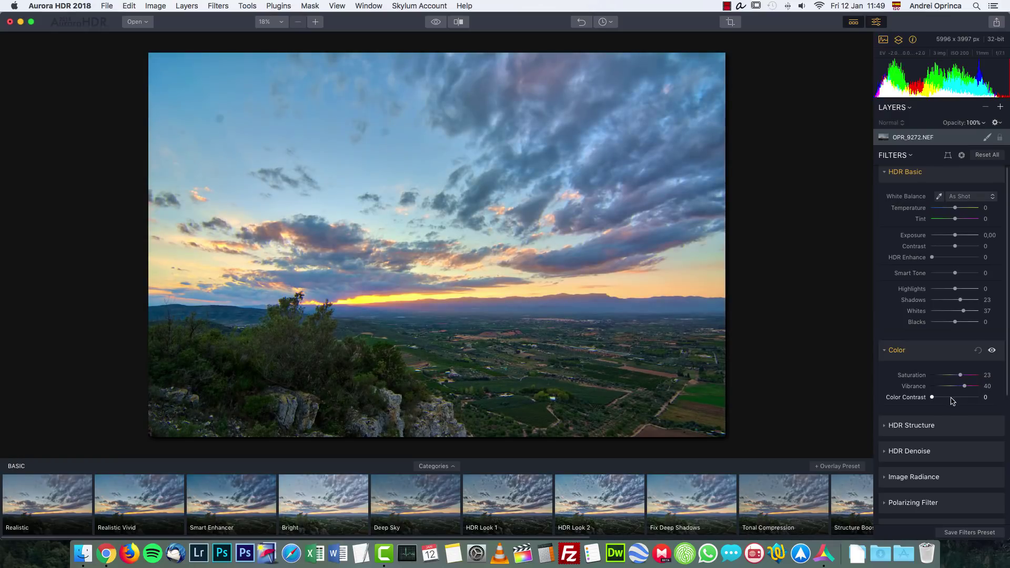
pyautogui.doubleClick(963, 386)
pyautogui.doubleClick(959, 375)
# Step: Set Color Contrast to 47 and Vibrance to 3 in the Color filter
pyautogui.moveTo(931, 397); pyautogui.dragTo(961, 399)
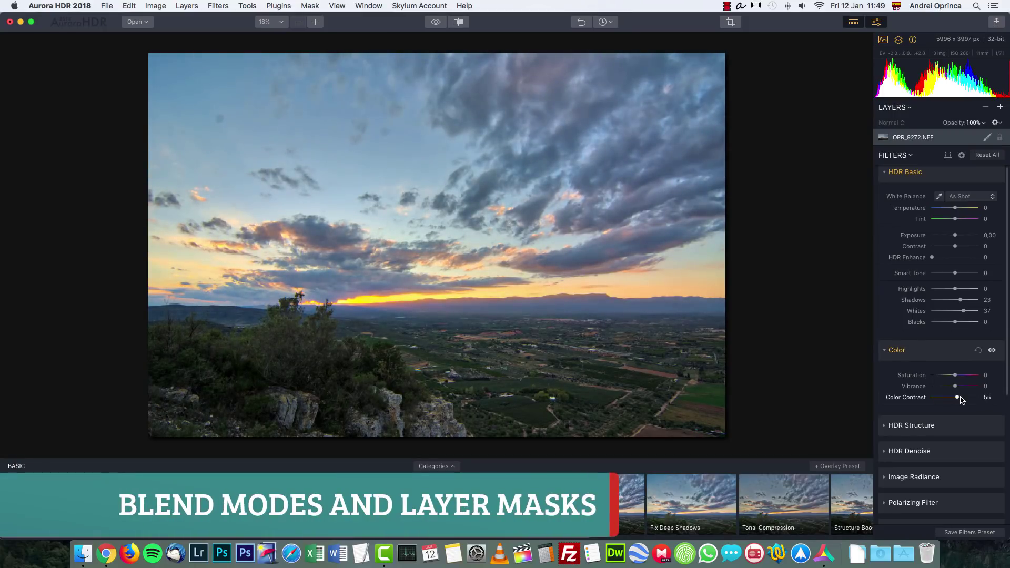
pyautogui.moveTo(955, 386); pyautogui.dragTo(954, 387)
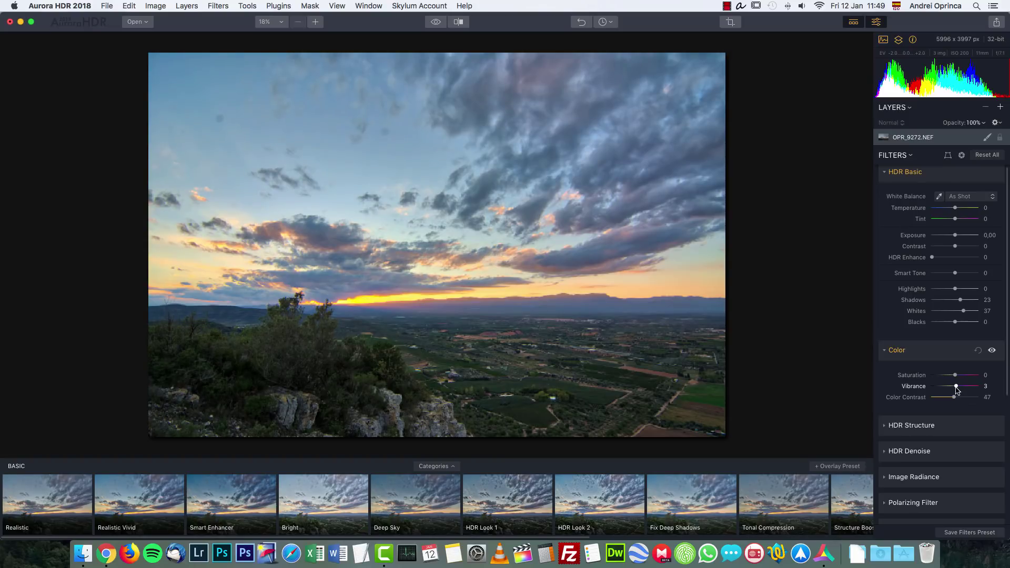
# Step: Expand HDR Structure, try an Amount of 69 with Softness 84, and restore both sliders to their defaults
pyautogui.scroll(-2, 916, 391)
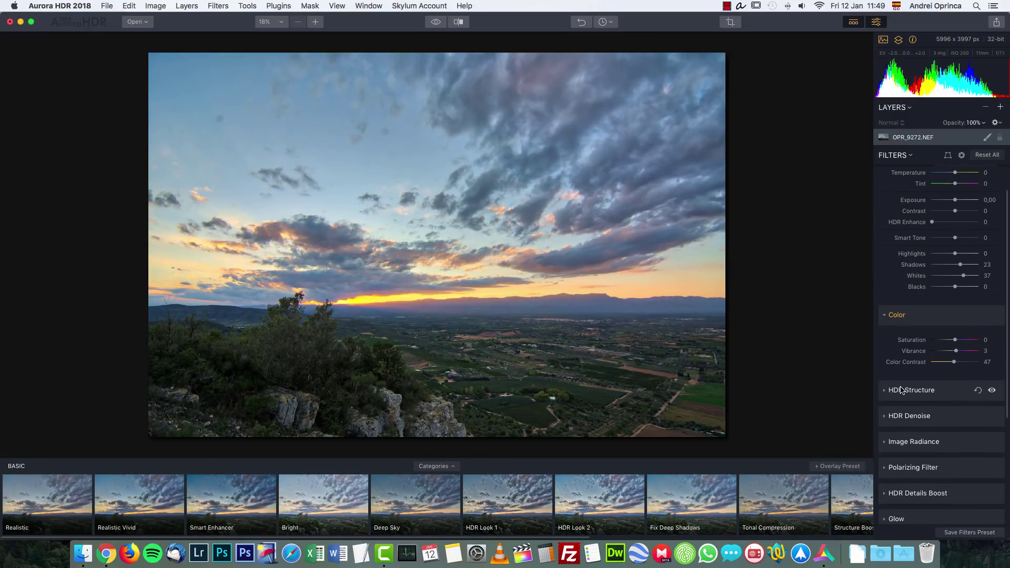
pyautogui.click(884, 391)
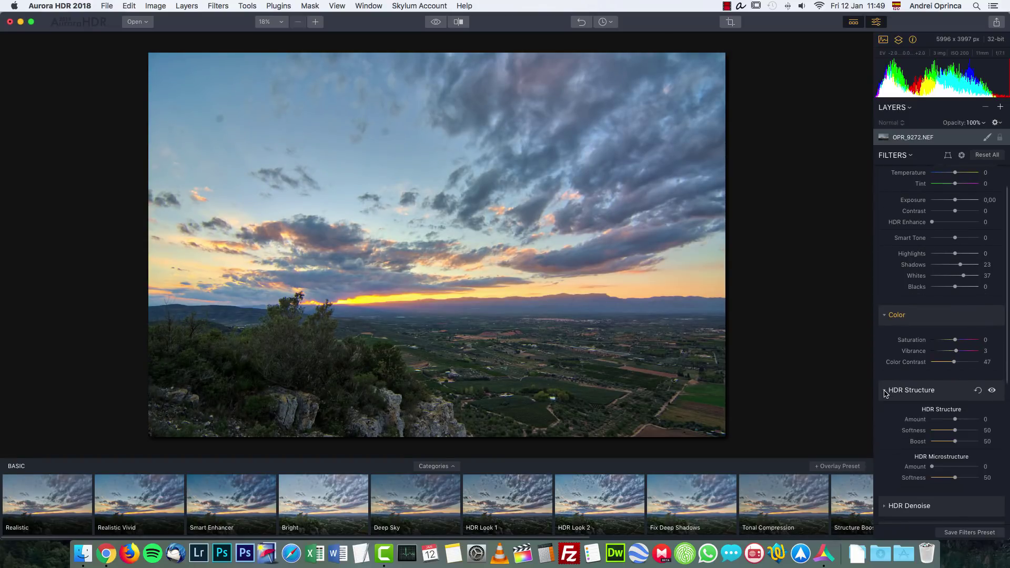
pyautogui.scroll(-2, 915, 378)
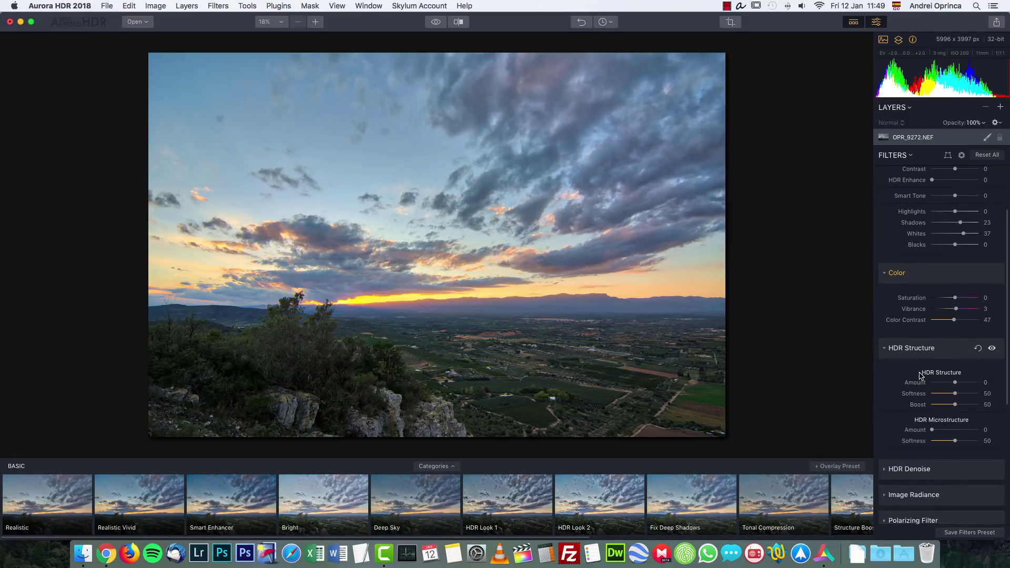
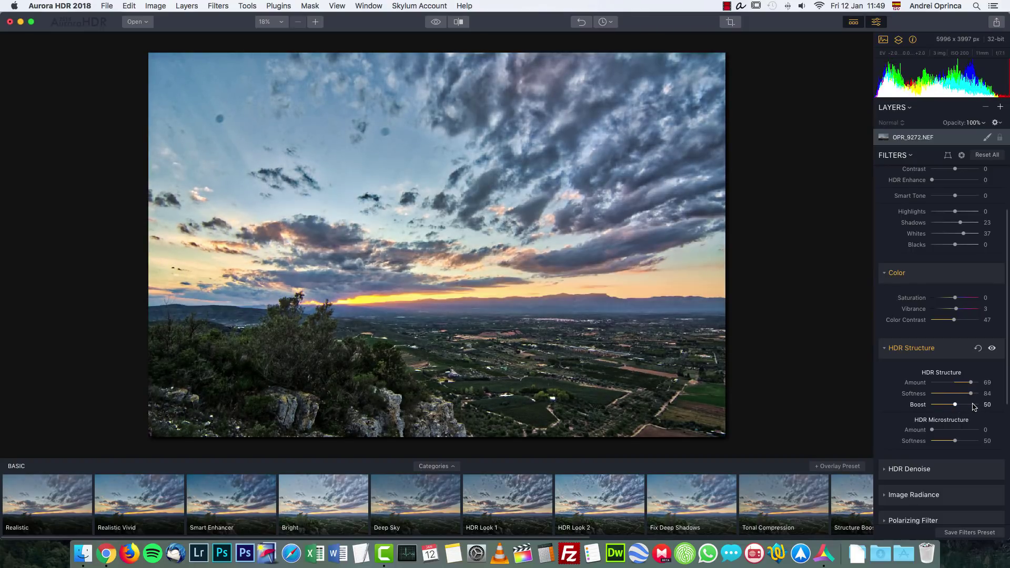
pyautogui.doubleClick(971, 382)
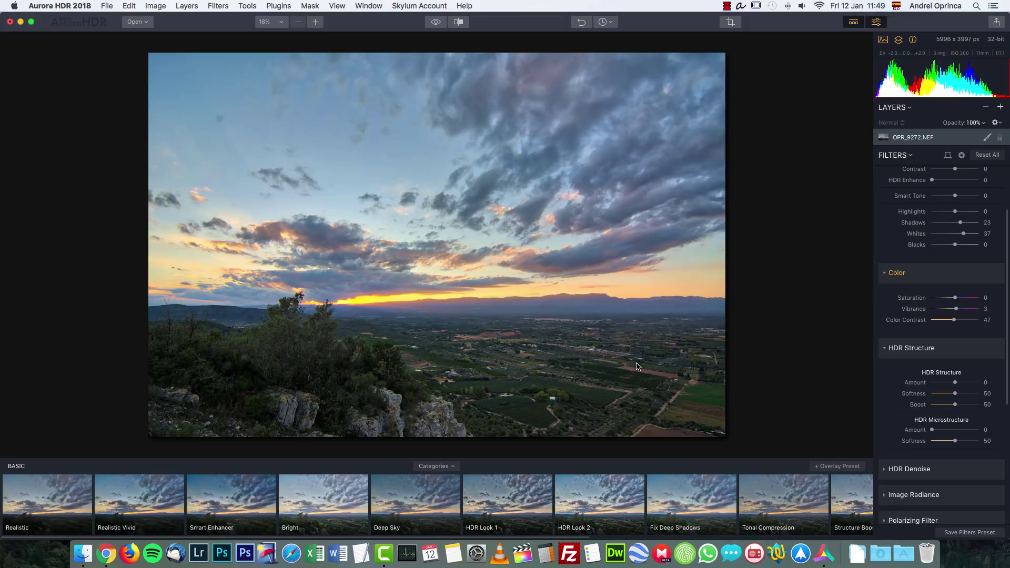
# Step: Lower Color Contrast to 28, and set the HDR Structure Amount to 3 and the HDR Microstructure Softness to 54
pyautogui.moveTo(952, 322); pyautogui.dragTo(945, 322)
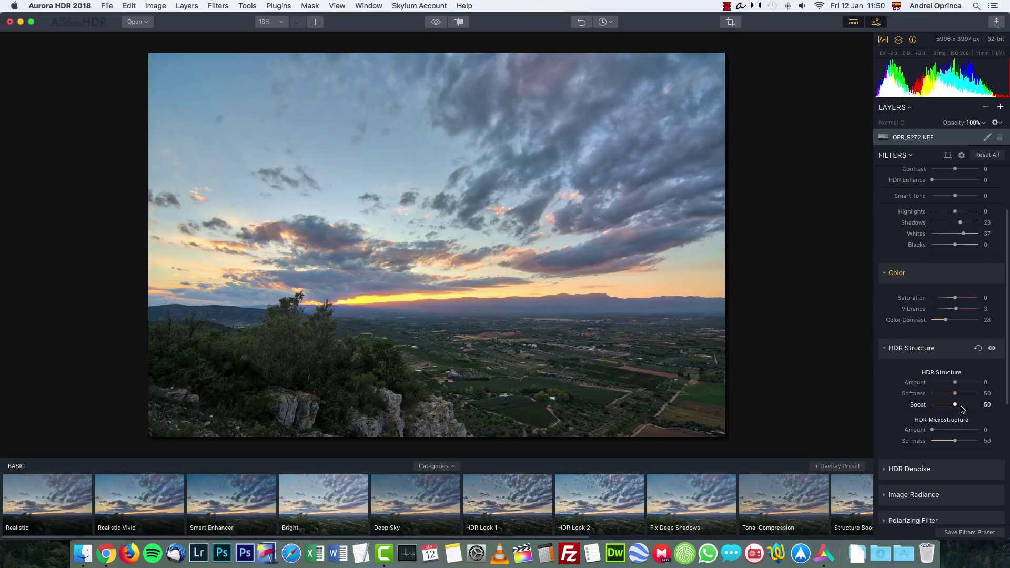
pyautogui.scroll(-2, 974, 415)
pyautogui.moveTo(955, 397)
pyautogui.mouseDown()
pyautogui.moveTo(979, 398)
pyautogui.moveTo(956, 398)
pyautogui.mouseUp()
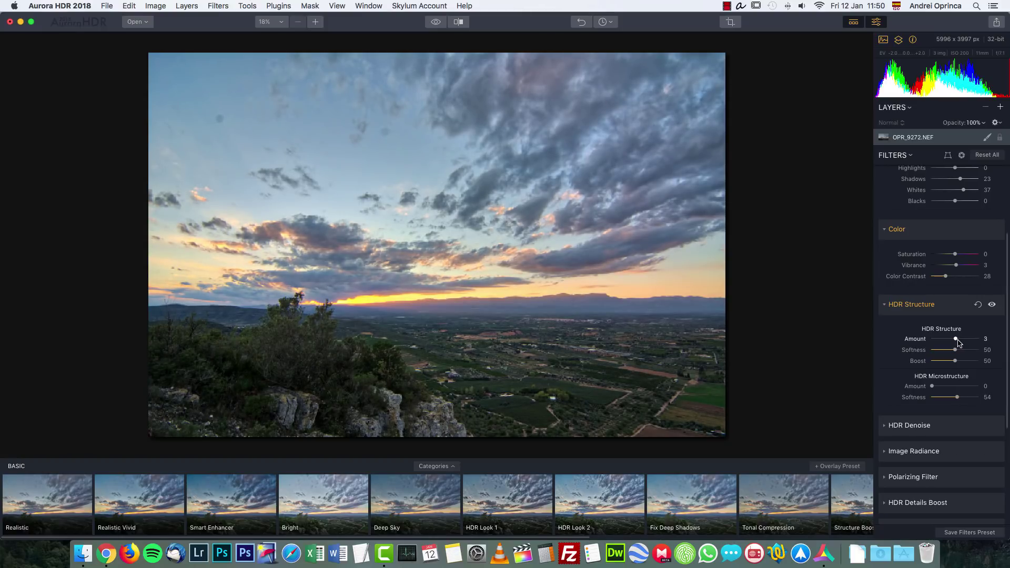
# Step: Expand the HDR Denoise filter and inspect the trees and the fields for noise at 100% zoom
pyautogui.scroll(-2, 962, 379)
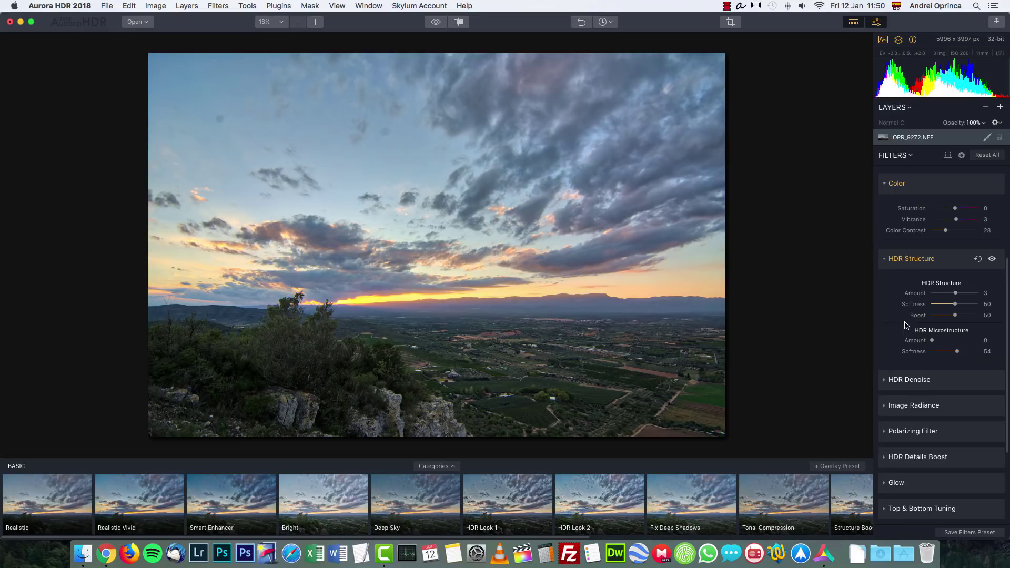
pyautogui.click(885, 380)
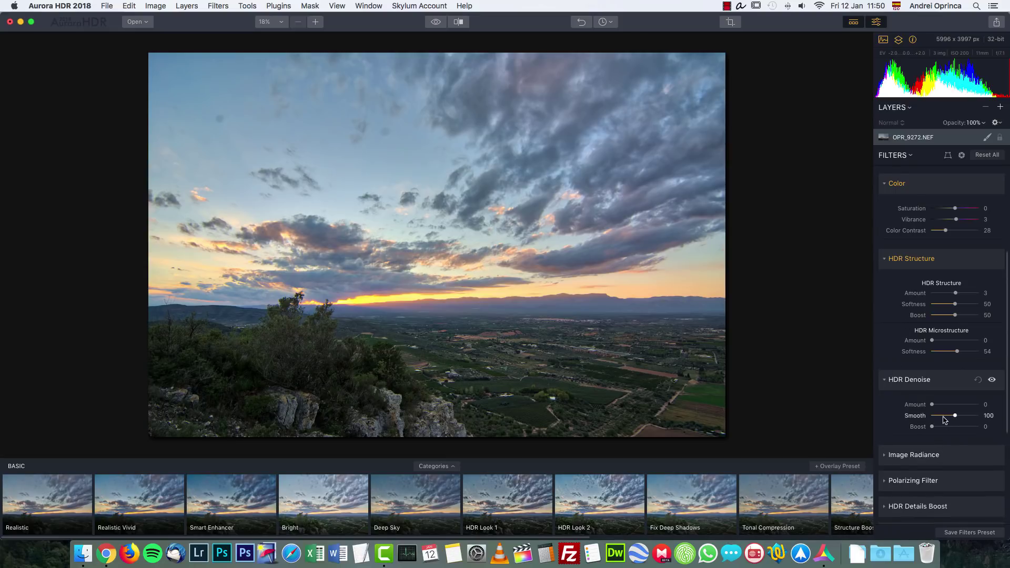
pyautogui.click(326, 331)
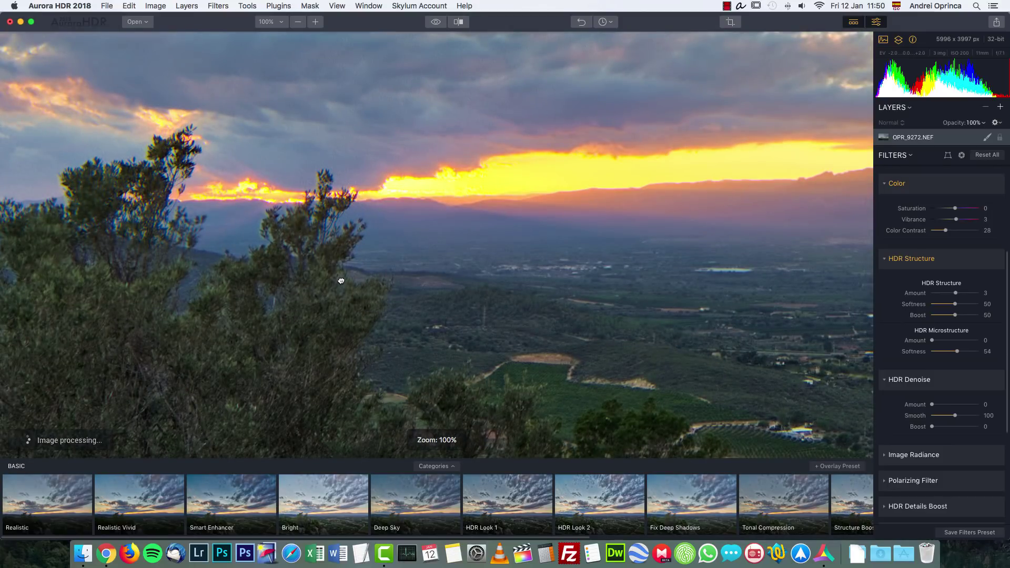
pyautogui.click(341, 281)
pyautogui.click(326, 312)
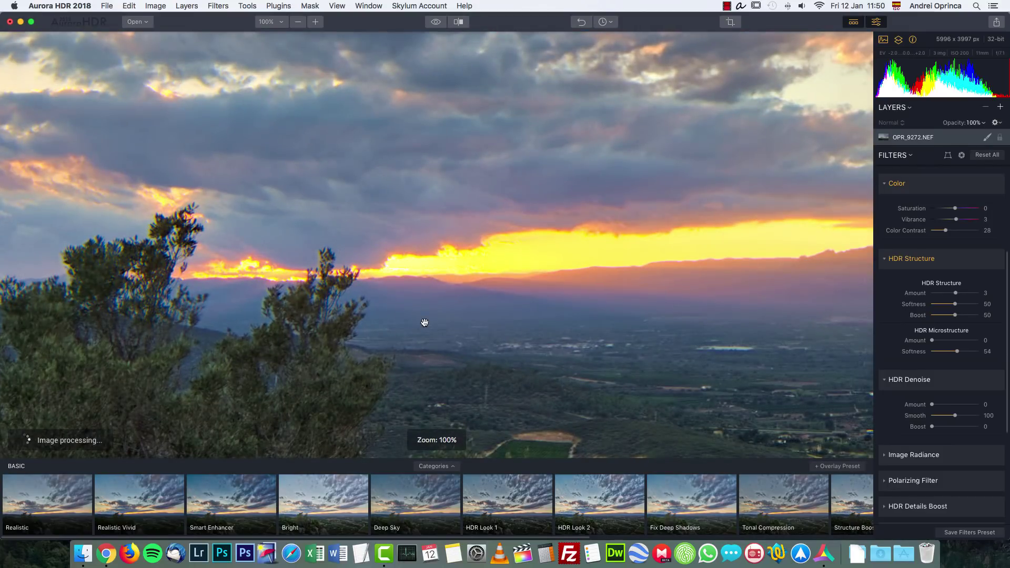
pyautogui.click(731, 341)
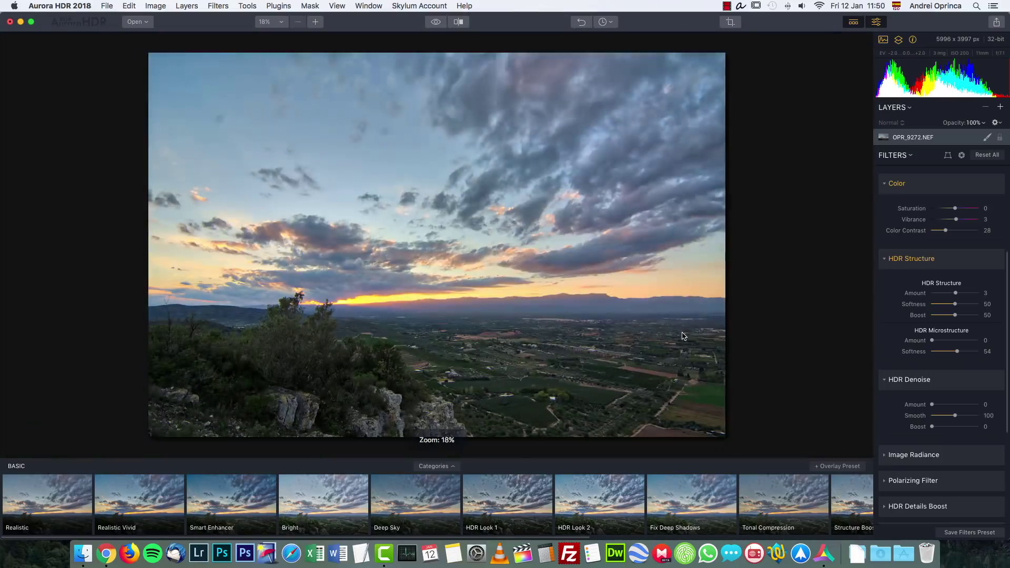
pyautogui.click(677, 382)
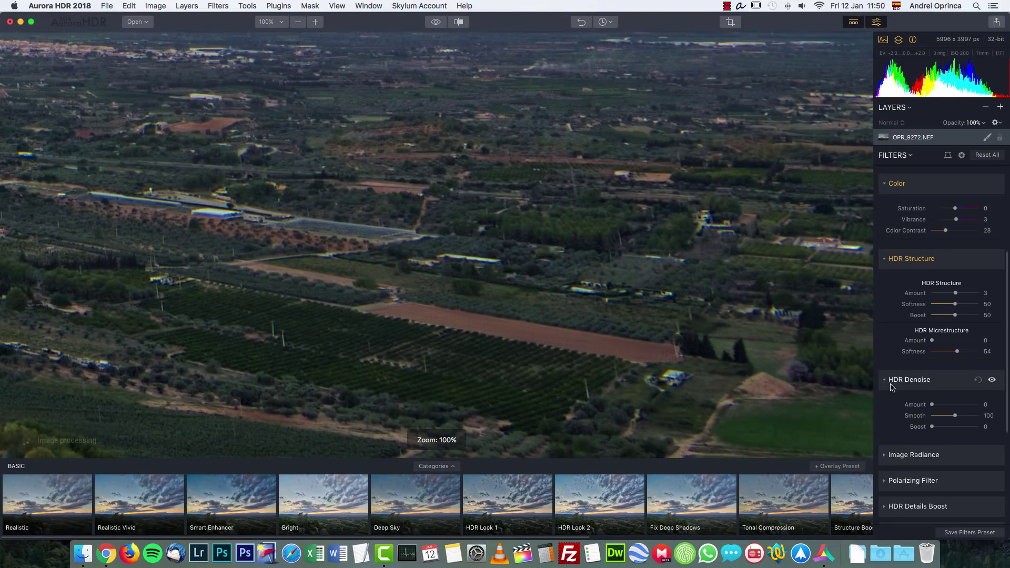
# Step: Set HDR Denoise to Amount 26, Smooth 112 and Boost 20, and return to the full image view
pyautogui.click(943, 405)
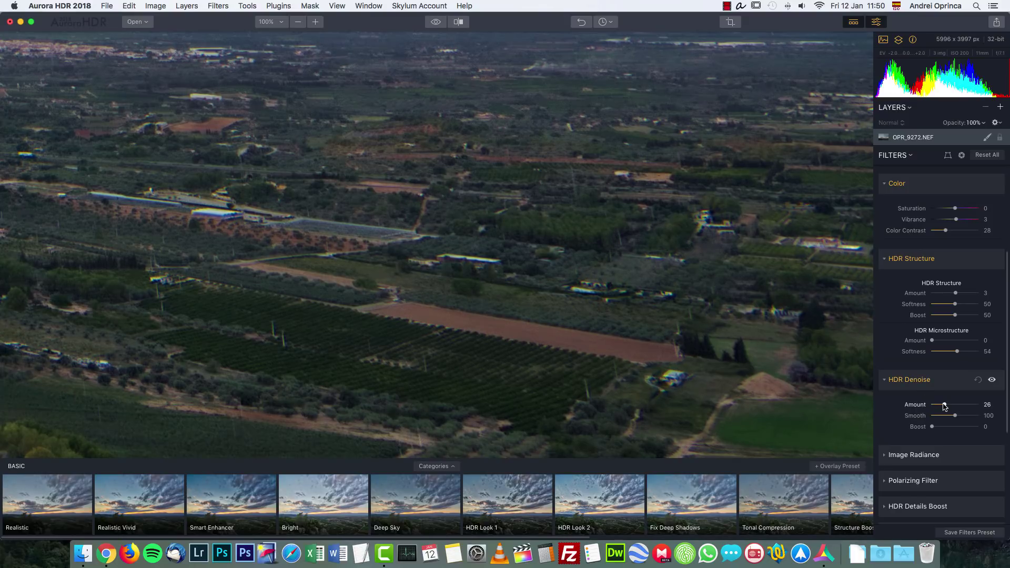
pyautogui.click(942, 416)
pyautogui.click(958, 416)
pyautogui.click(950, 427)
pyautogui.moveTo(949, 427); pyautogui.dragTo(941, 427)
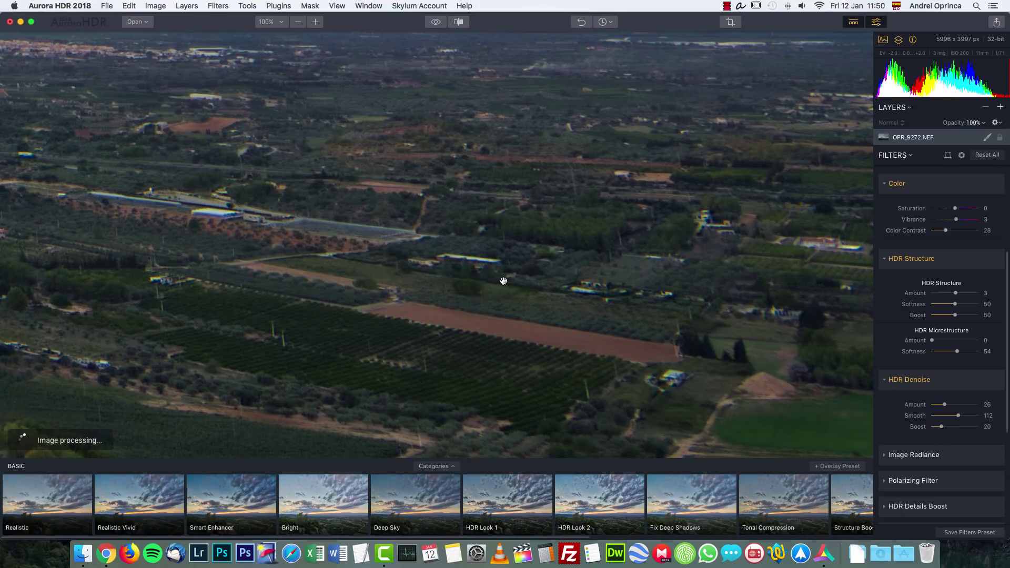
pyautogui.click(503, 281)
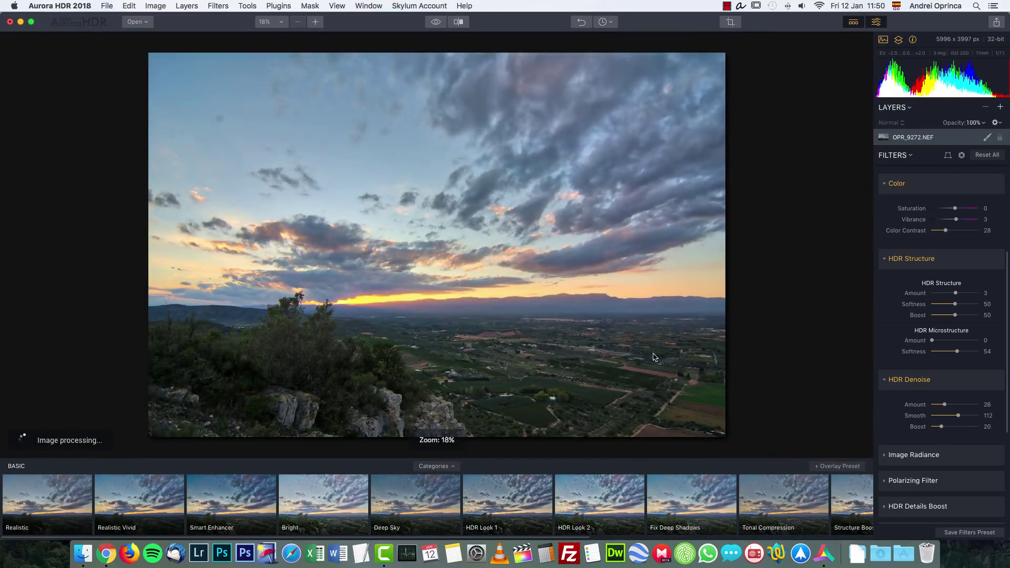
# Step: Try the Image Radiance sliders, set Brightness to -44 and Shadows to 62, and reset Amount, Smoothness, Vividness and Warmth to 0
pyautogui.scroll(-2, 894, 381)
pyautogui.click(889, 413)
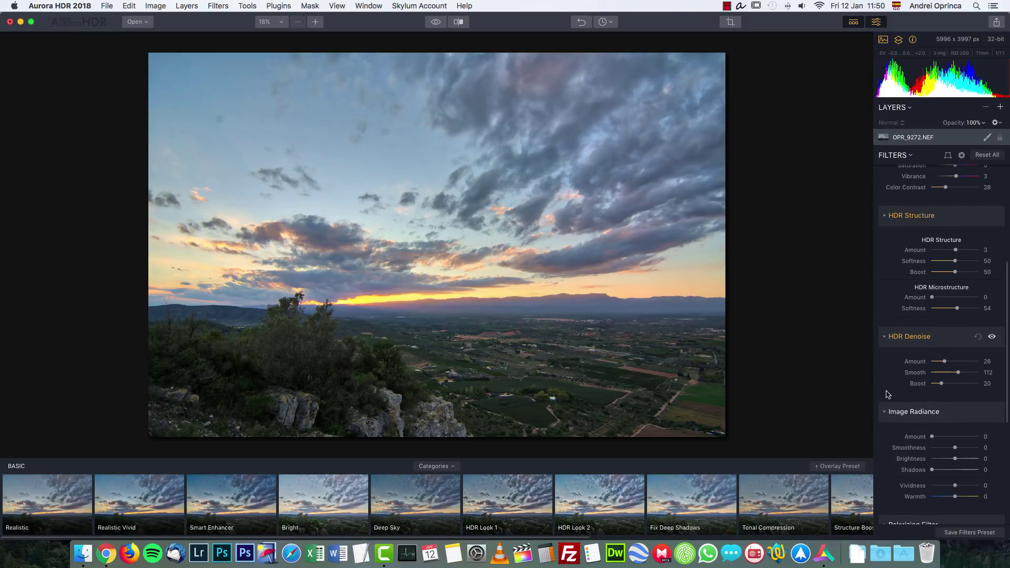
pyautogui.scroll(-3, 942, 369)
pyautogui.moveTo(942, 354); pyautogui.dragTo(963, 413)
pyautogui.moveTo(938, 353); pyautogui.dragTo(940, 356)
pyautogui.doubleClick(940, 354)
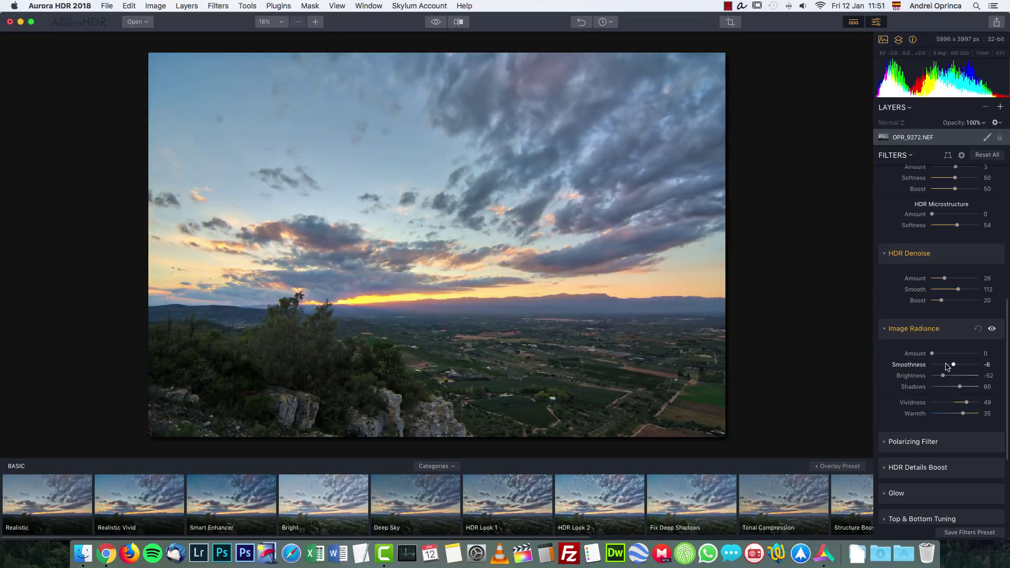
pyautogui.moveTo(942, 376); pyautogui.dragTo(960, 387)
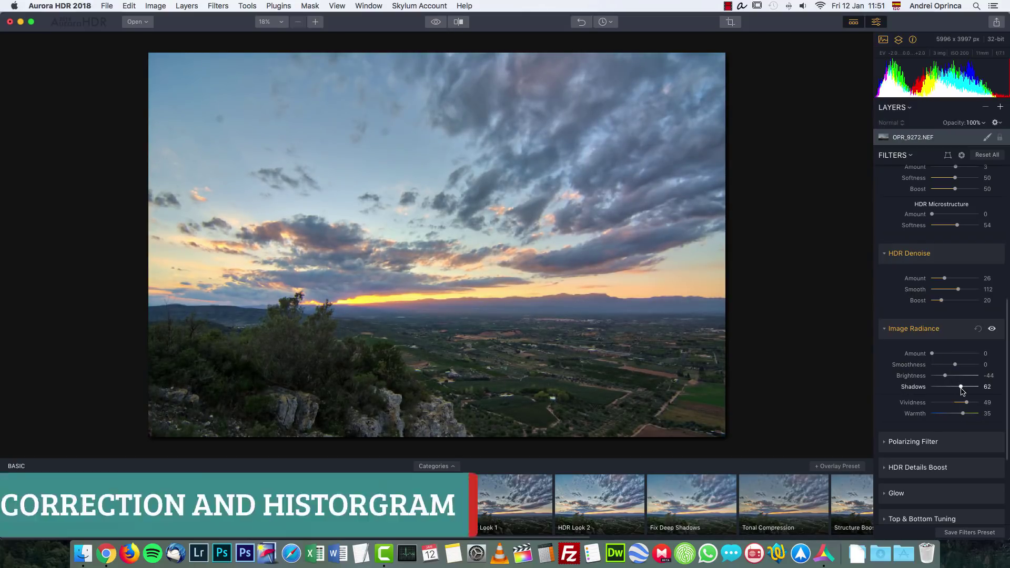
pyautogui.doubleClick(966, 401)
# Step: Expand the Polarizing Filter and set its Amount to 32
pyautogui.scroll(-3, 945, 418)
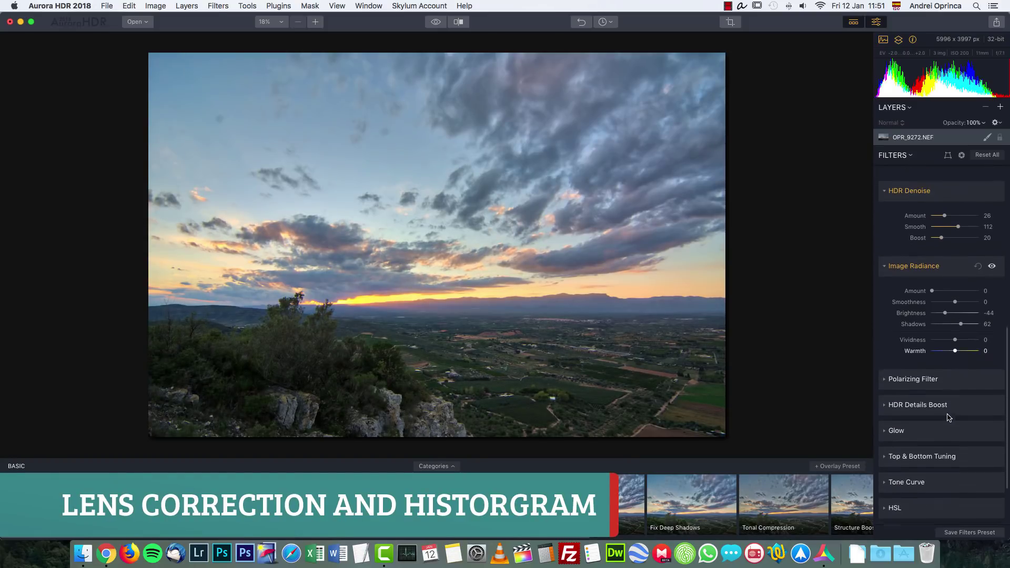
pyautogui.click(889, 379)
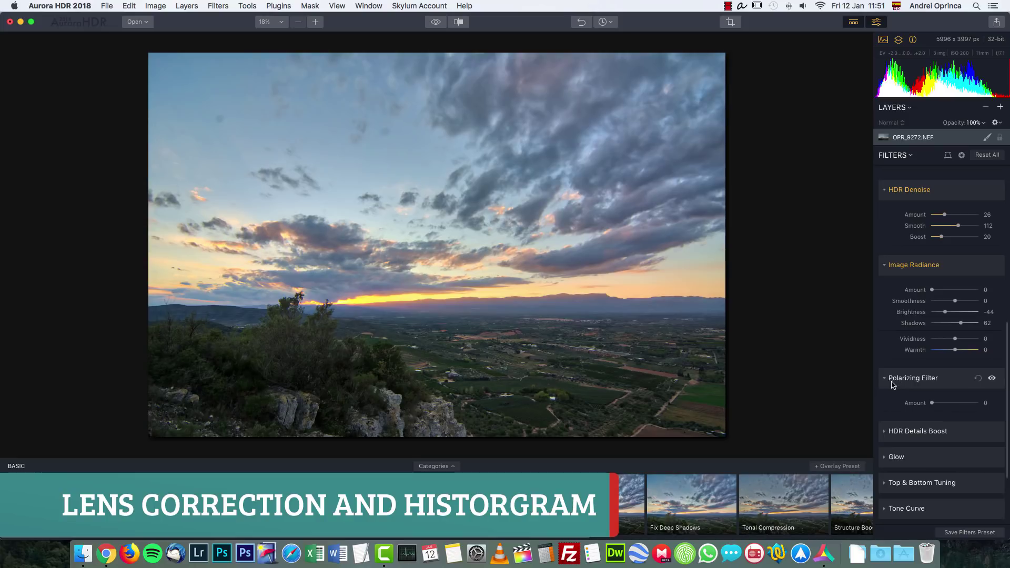
pyautogui.moveTo(932, 403); pyautogui.dragTo(949, 404)
# Step: Expand HDR Details Boost, set Small details to 38 and Medium to 14, and reset Large to 0 after trying it
pyautogui.click(918, 431)
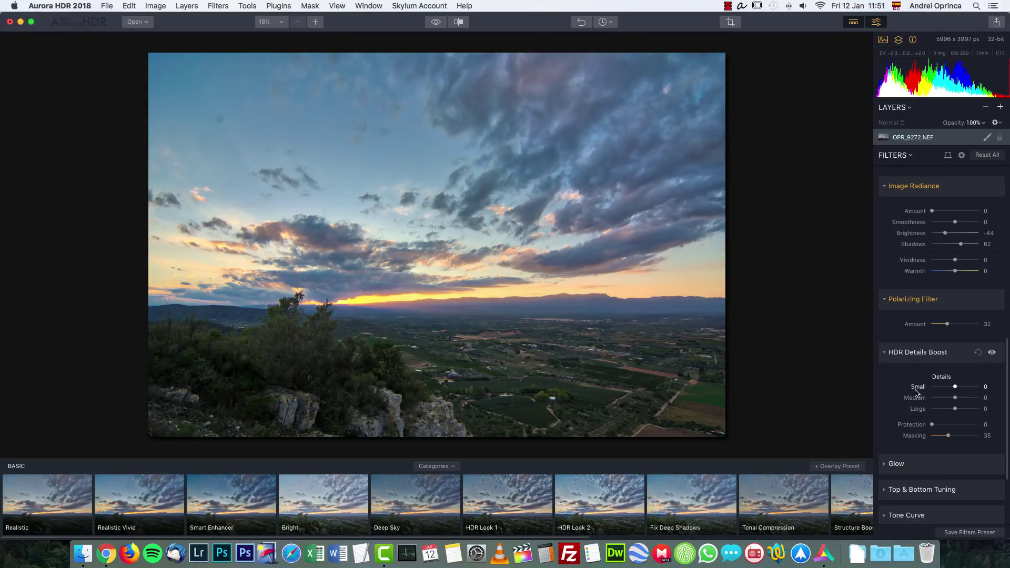
pyautogui.moveTo(955, 409); pyautogui.dragTo(975, 389)
pyautogui.doubleClick(951, 410)
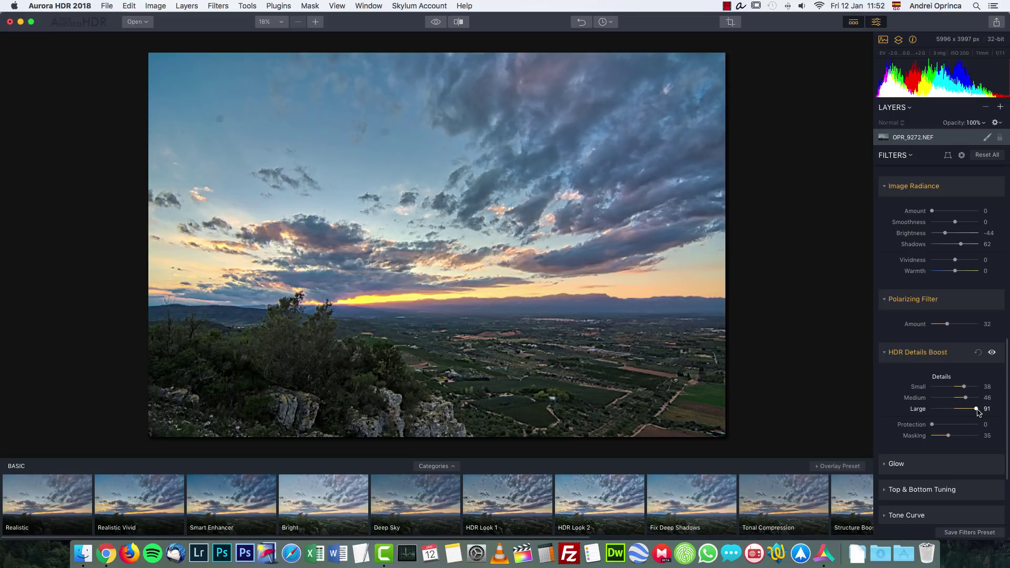
pyautogui.doubleClick(976, 409)
pyautogui.moveTo(966, 401); pyautogui.dragTo(958, 405)
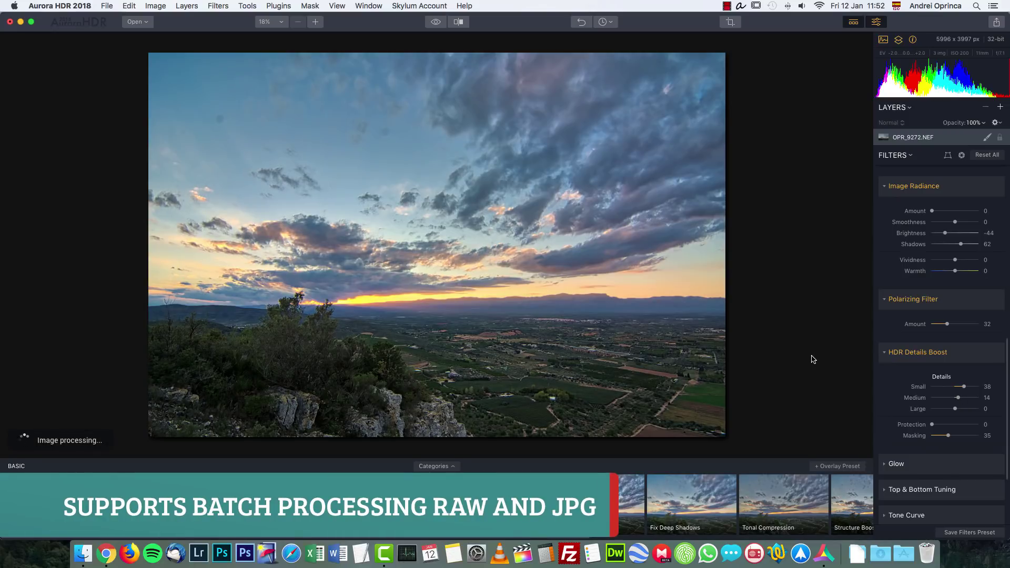
# Step: Set the HDR Details Boost Protection to 18 and Masking to 61
pyautogui.scroll(-3, 949, 389)
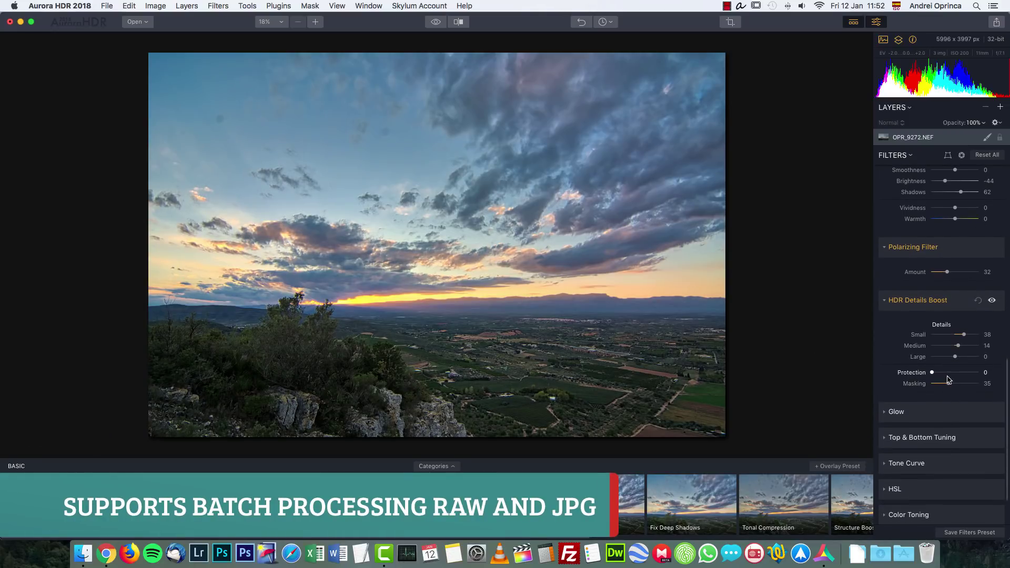
pyautogui.moveTo(931, 373); pyautogui.dragTo(940, 374)
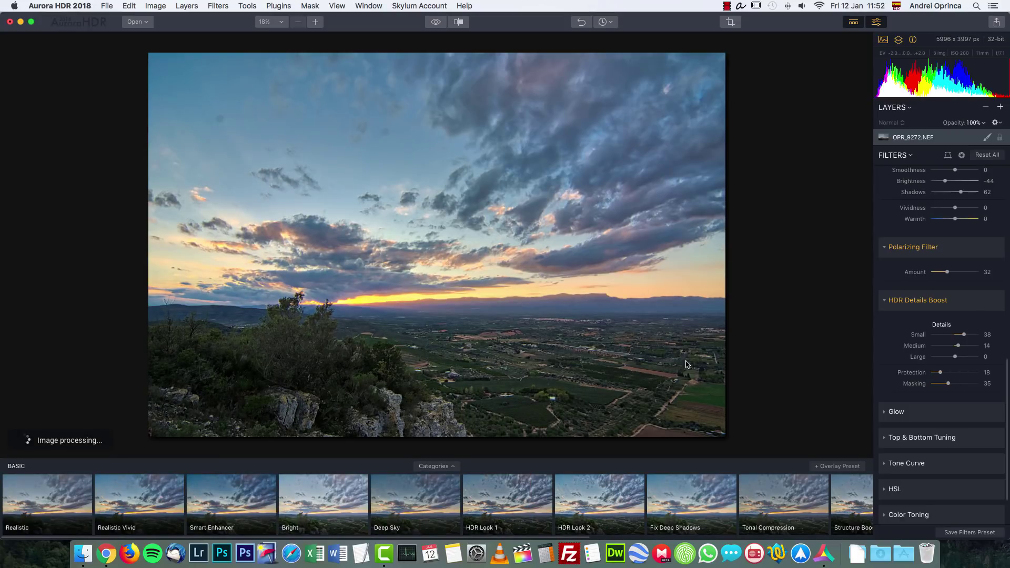
pyautogui.click(961, 384)
# Step: Expand the Glow filter and try it with Amount 15, Smoothness -23 and Brightness 19
pyautogui.click(894, 412)
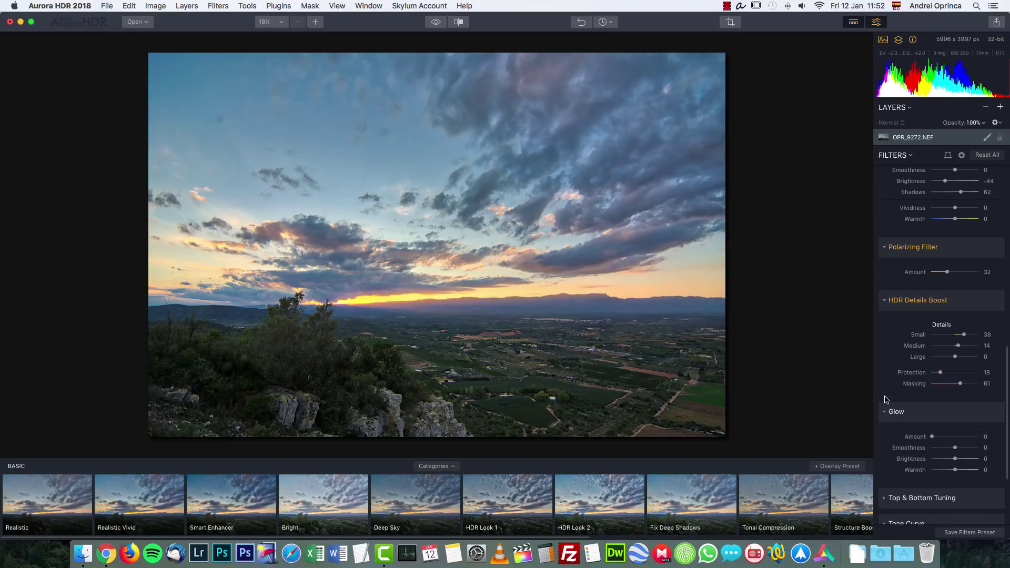
pyautogui.scroll(-1, 926, 413)
pyautogui.click(949, 411)
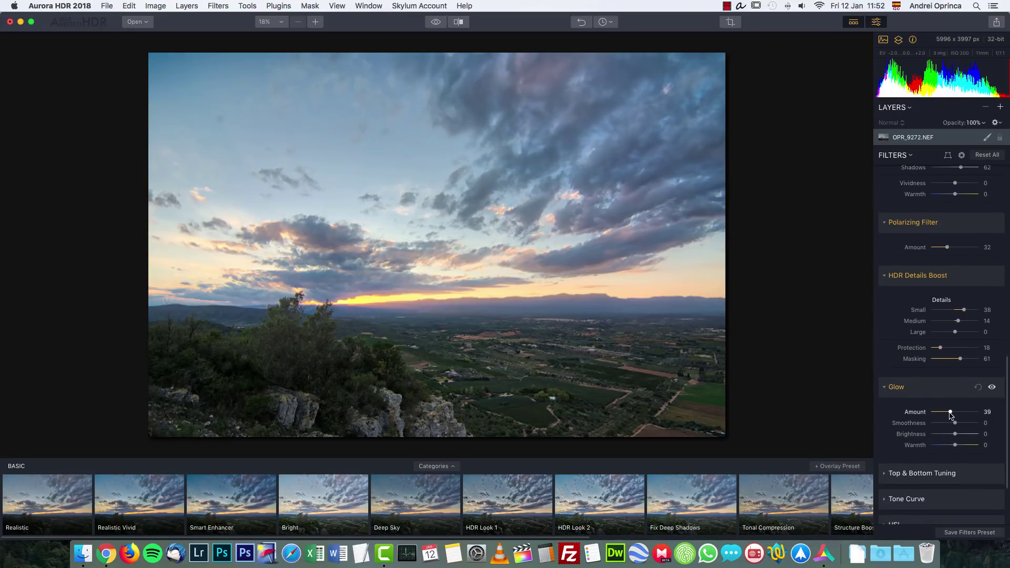
pyautogui.moveTo(950, 414)
pyautogui.mouseDown()
pyautogui.moveTo(961, 414)
pyautogui.moveTo(939, 413)
pyautogui.mouseUp()
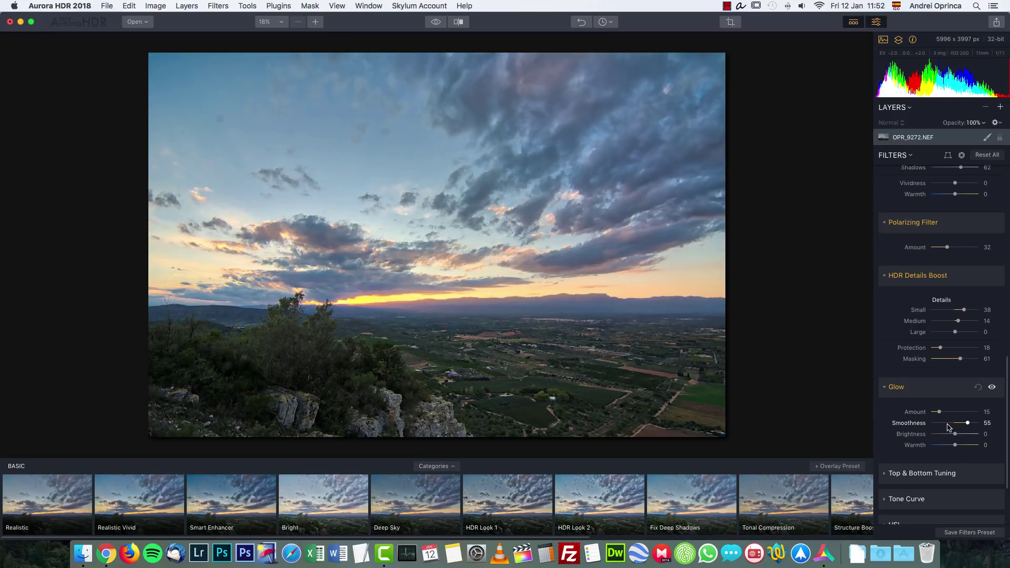
pyautogui.click(949, 422)
pyautogui.click(952, 433)
pyautogui.click(959, 434)
pyautogui.click(961, 445)
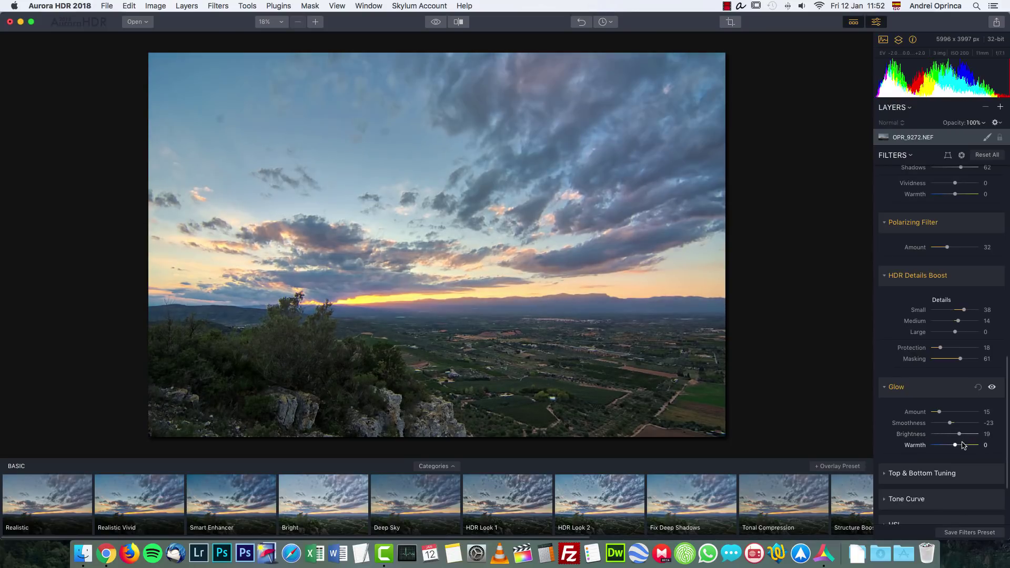
# Step: Set the Glow Amount to 46, Smoothness to 59, Brightness to -53 and Warmth to 51, and collapse the filter
pyautogui.click(968, 445)
pyautogui.click(953, 412)
pyautogui.click(967, 445)
pyautogui.click(969, 423)
pyautogui.click(943, 434)
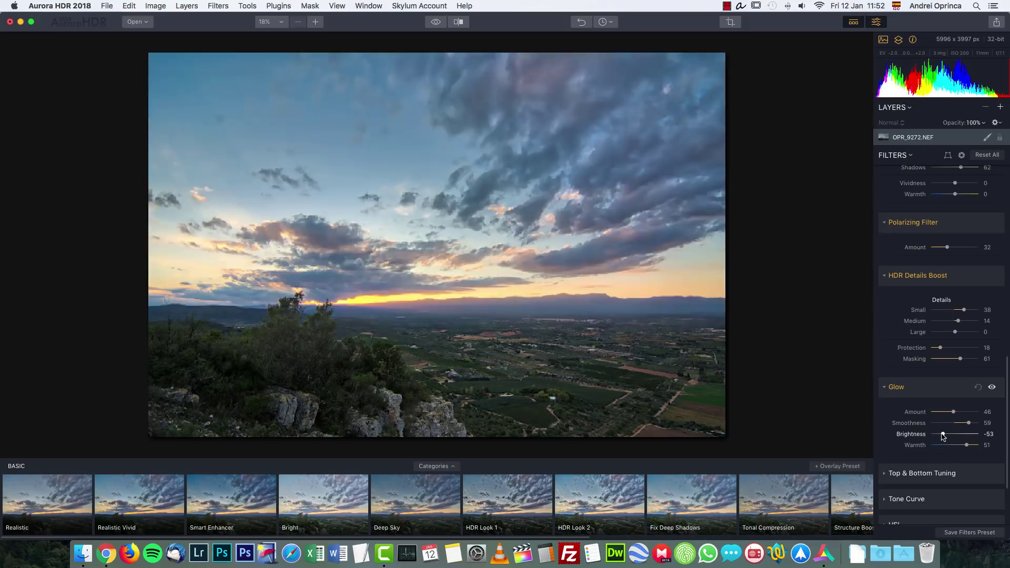
pyautogui.moveTo(943, 409); pyautogui.dragTo(895, 411)
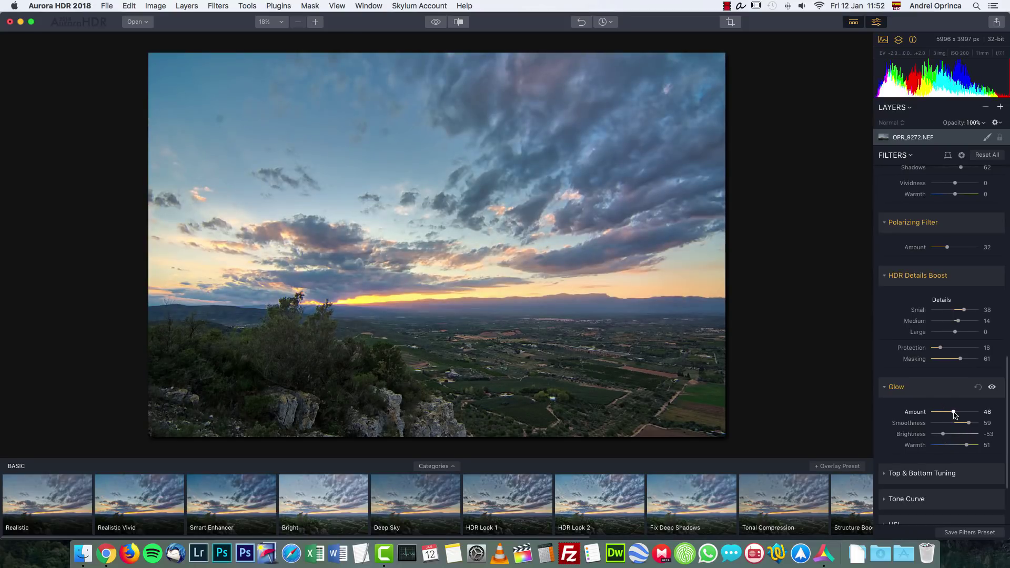
pyautogui.click(885, 388)
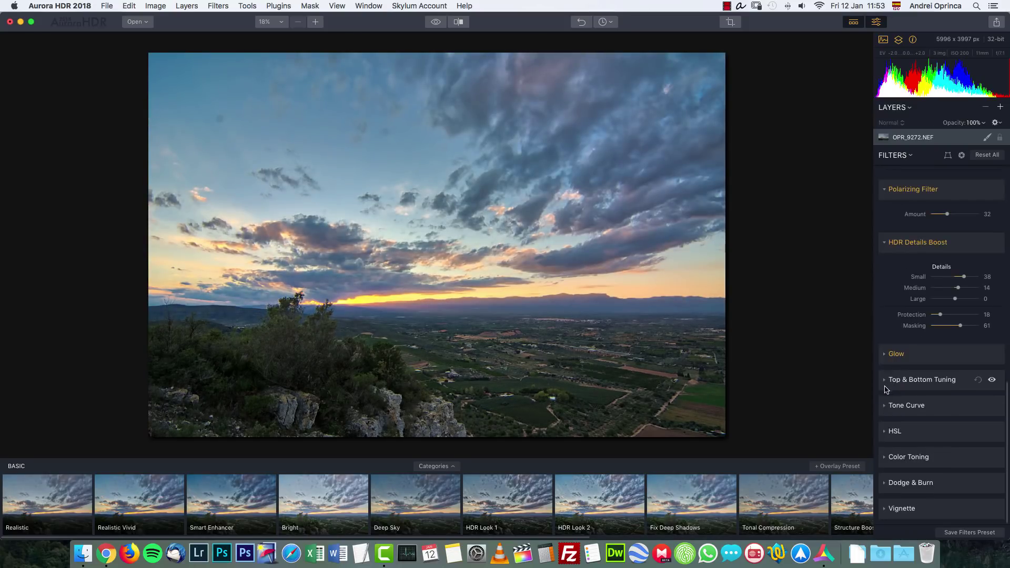
# Step: Expand Top & Bottom Tuning and align its orientation guide with the horizon, using Blend 31 and Horizontal Shift 53, undoing any further guide change
pyautogui.click(886, 379)
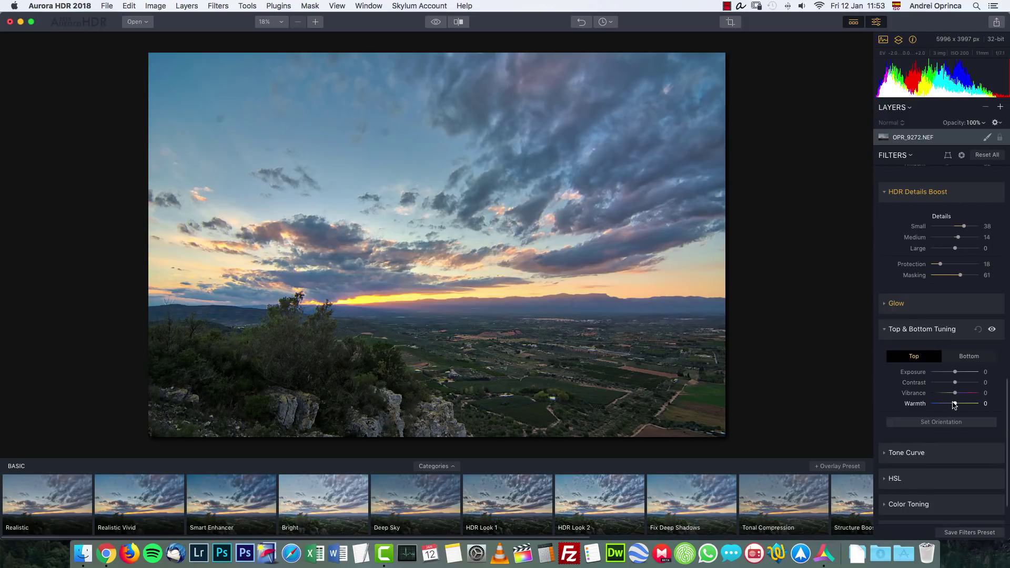
pyautogui.click(944, 423)
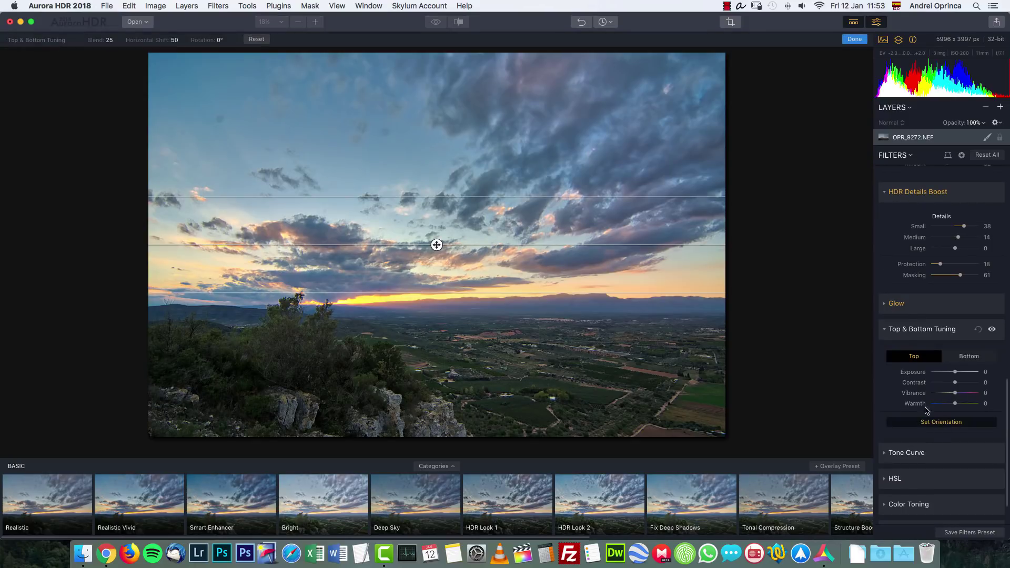
pyautogui.moveTo(437, 244); pyautogui.dragTo(453, 307)
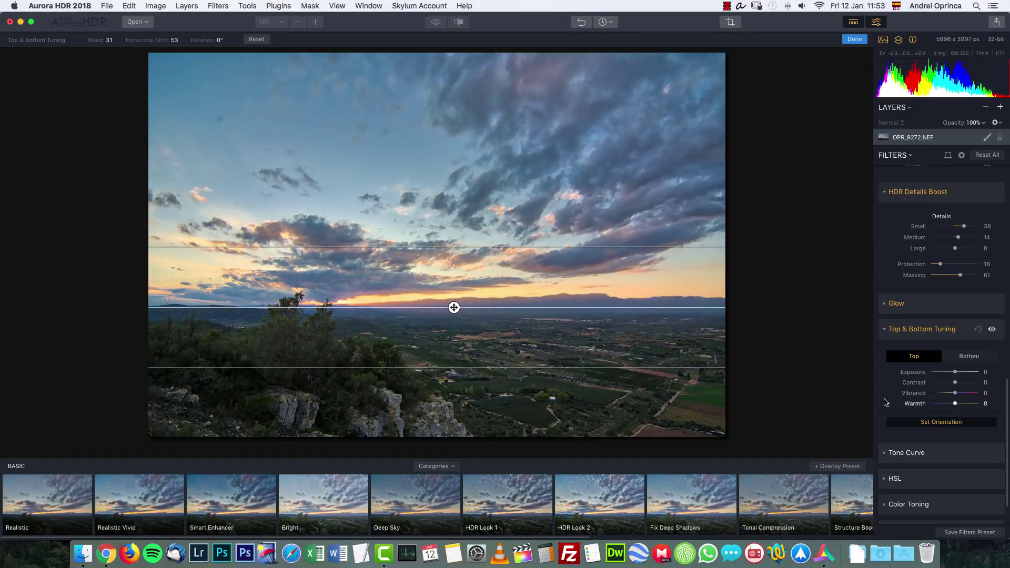
pyautogui.moveTo(259, 308); pyautogui.dragTo(341, 147)
pyautogui.press('super+z')
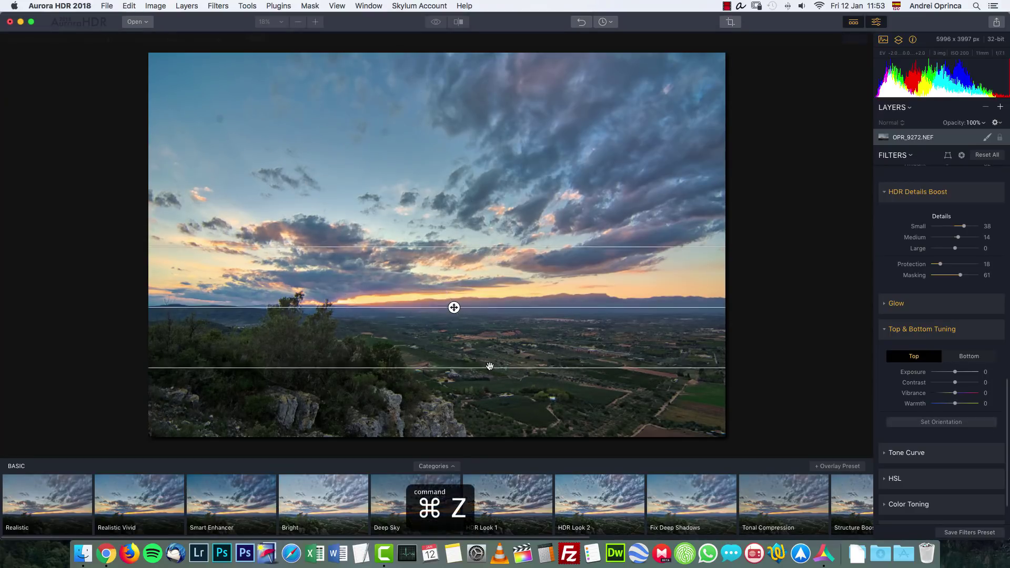
# Step: Tune the top part of the image with Exposure 2, Contrast 23, Vibrance 15 and Warmth 15
pyautogui.click(960, 375)
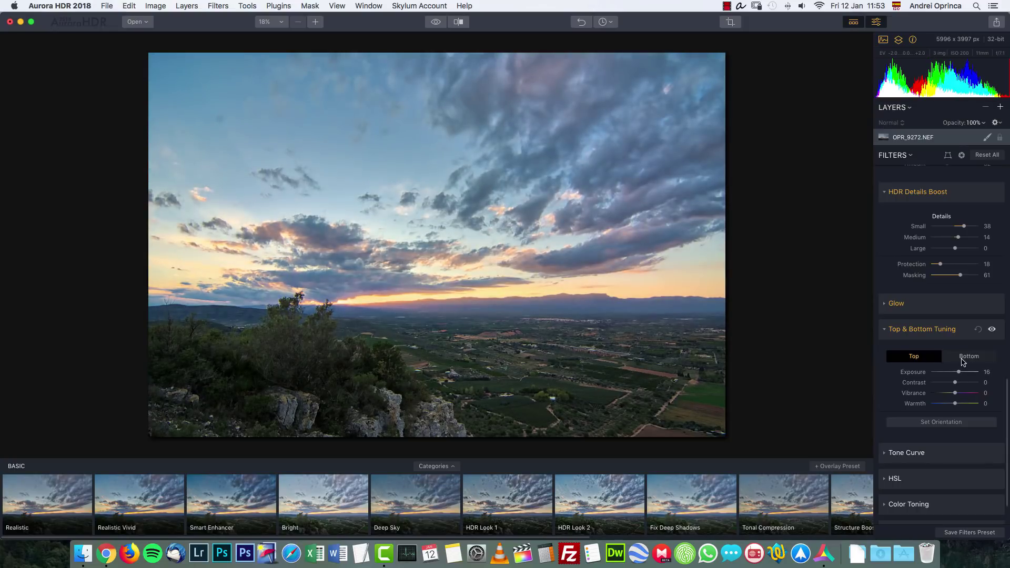
pyautogui.moveTo(959, 372); pyautogui.dragTo(953, 372)
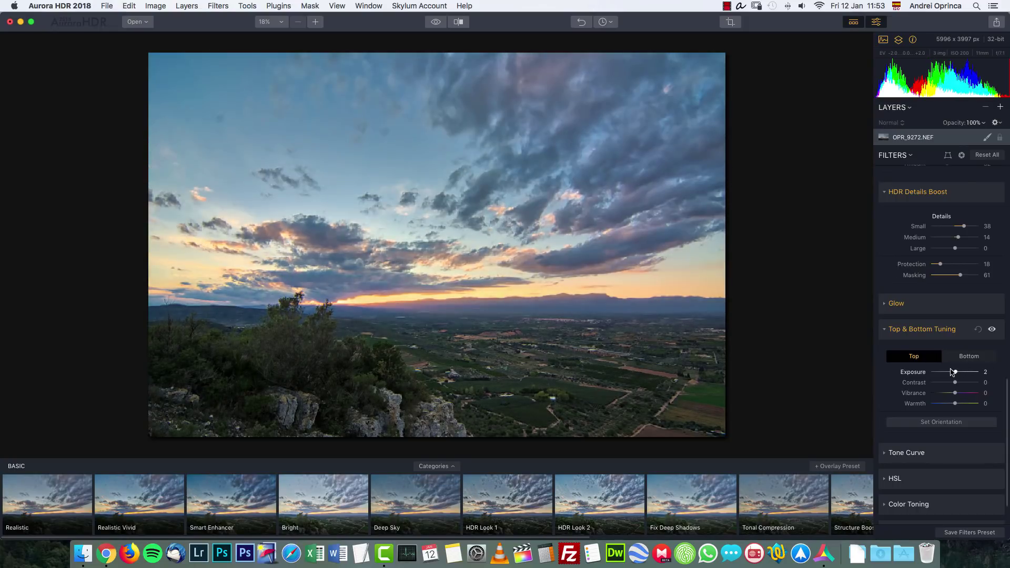
pyautogui.moveTo(957, 383); pyautogui.dragTo(957, 403)
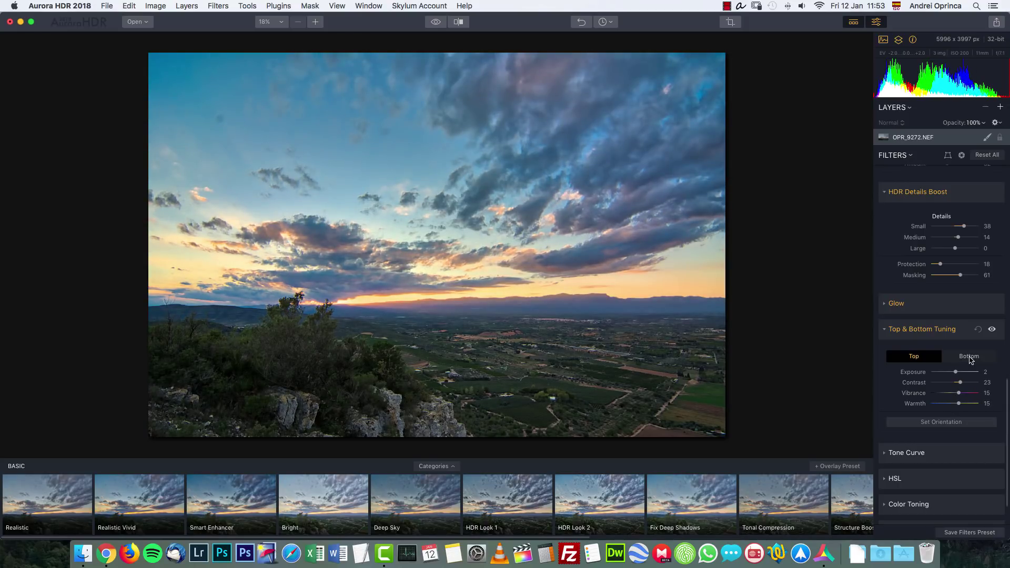
# Step: Tune the bottom part of the image with Exposure 28, Contrast -5 and Vibrance 28, and collapse the filter
pyautogui.click(969, 357)
pyautogui.moveTo(955, 371); pyautogui.dragTo(961, 393)
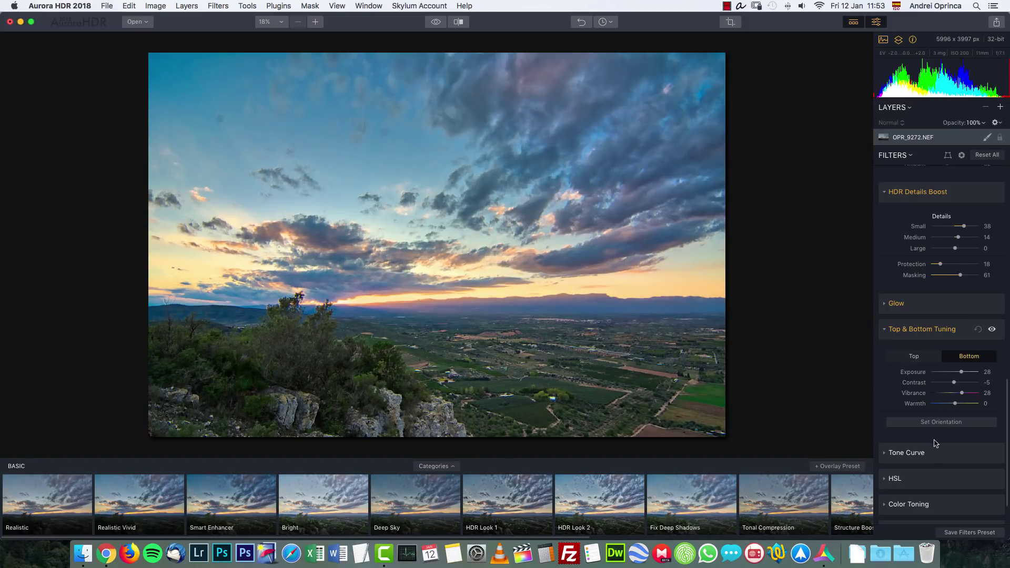
pyautogui.click(982, 332)
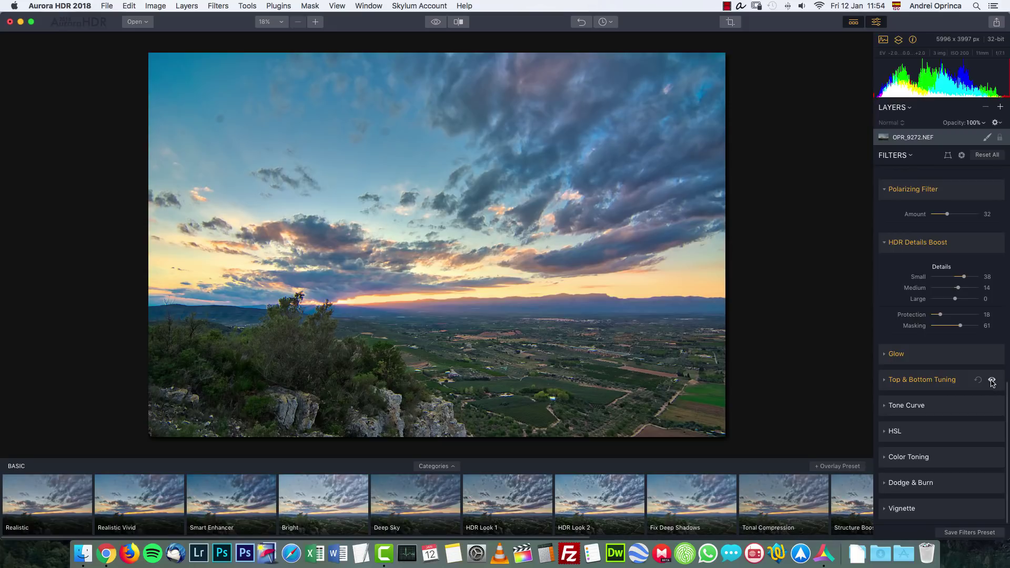
# Step: Compare the image with Top & Bottom Tuning switched off and on, and review the filter's settings
pyautogui.click(991, 380)
pyautogui.click(991, 380)
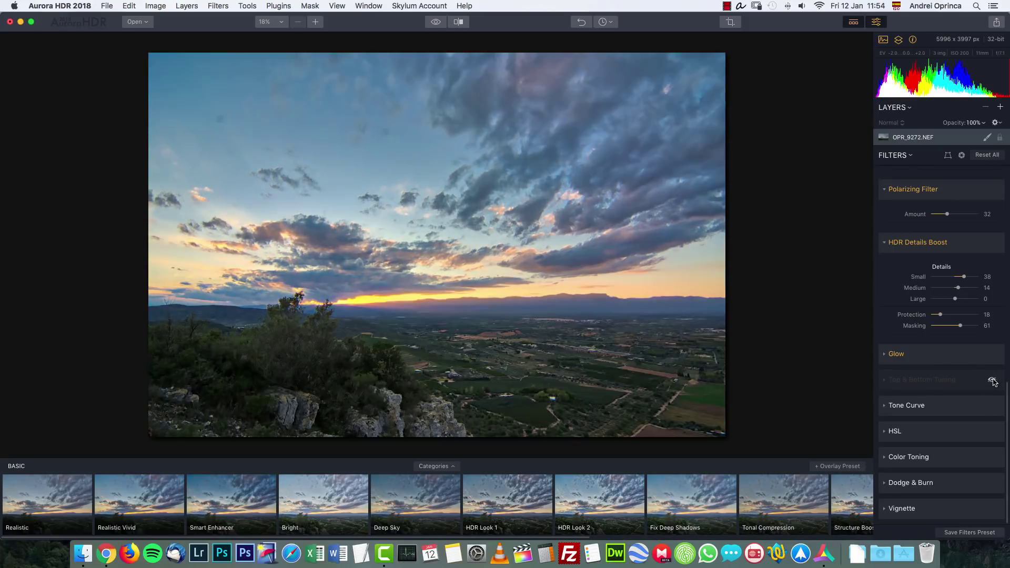
pyautogui.click(992, 381)
pyautogui.click(886, 379)
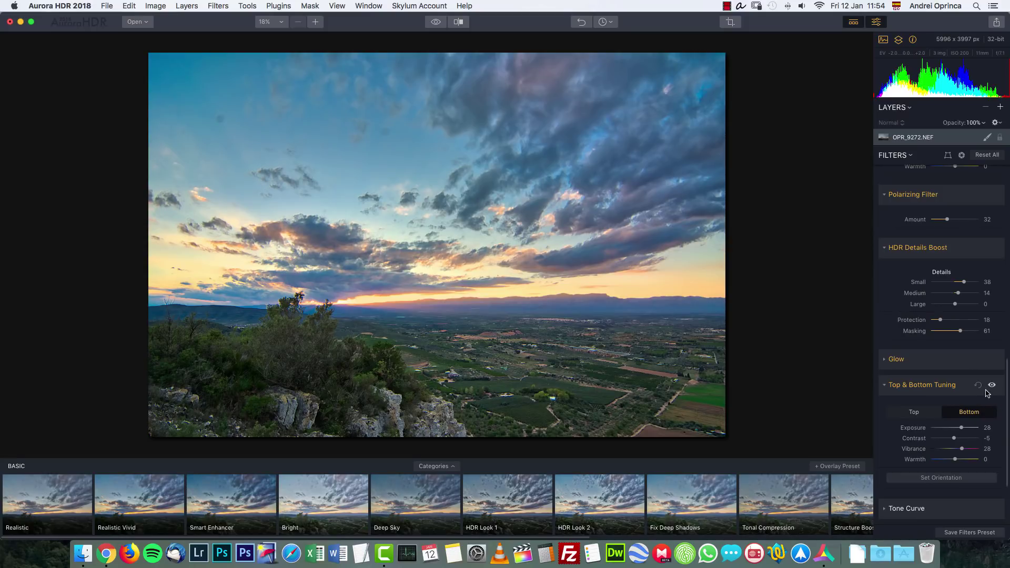
pyautogui.click(885, 384)
# Step: Expand the Tone Curve, try an S-shaped curve on the combined channel, and reset the filter
pyautogui.click(906, 410)
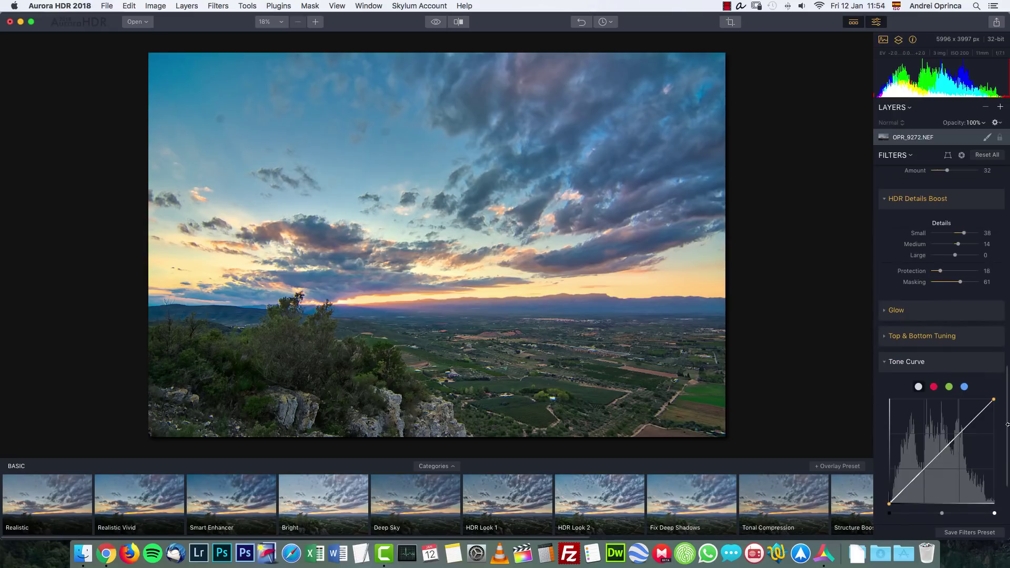
pyautogui.scroll(-3, 1006, 414)
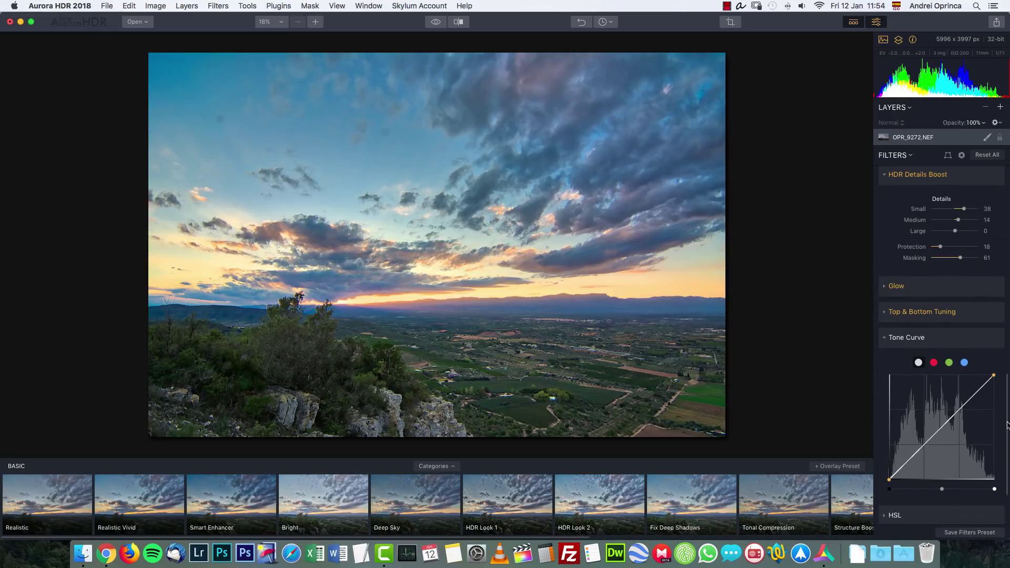
pyautogui.moveTo(933, 380); pyautogui.dragTo(933, 393)
pyautogui.moveTo(962, 357); pyautogui.dragTo(962, 352)
pyautogui.click(946, 375)
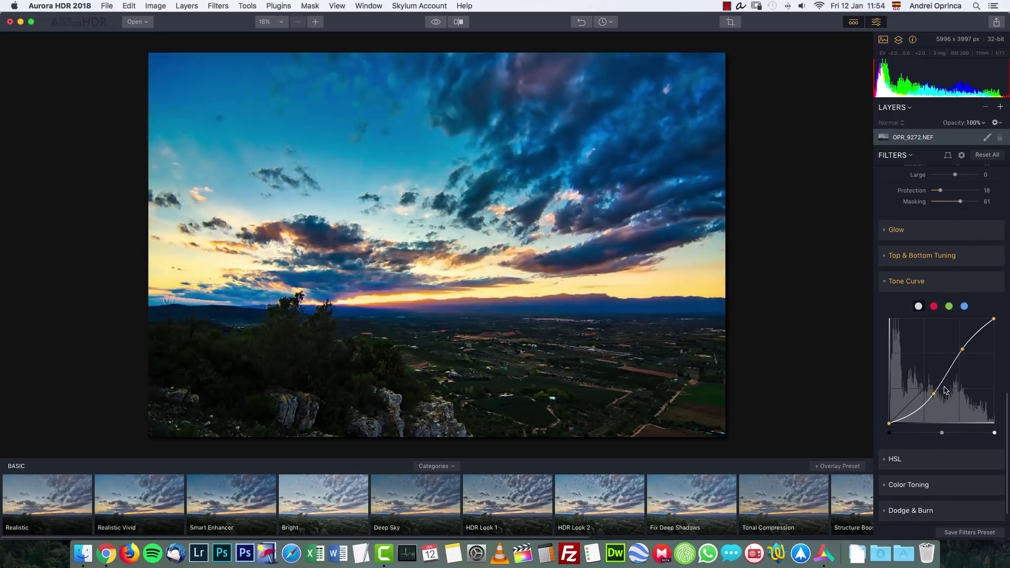
pyautogui.moveTo(929, 400)
pyautogui.mouseDown()
pyautogui.moveTo(919, 409)
pyautogui.moveTo(934, 433)
pyautogui.moveTo(945, 433)
pyautogui.mouseUp()
pyautogui.click(978, 281)
# Step: Try lowering the highlights on the red channel's tone curve, reset the filter and collapse it
pyautogui.click(933, 306)
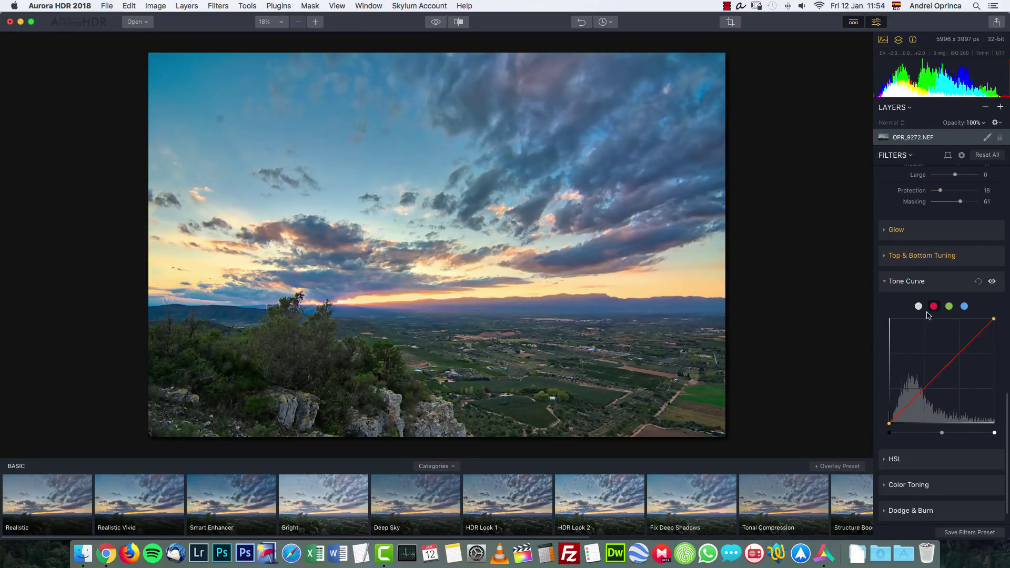
pyautogui.moveTo(974, 343); pyautogui.dragTo(946, 370)
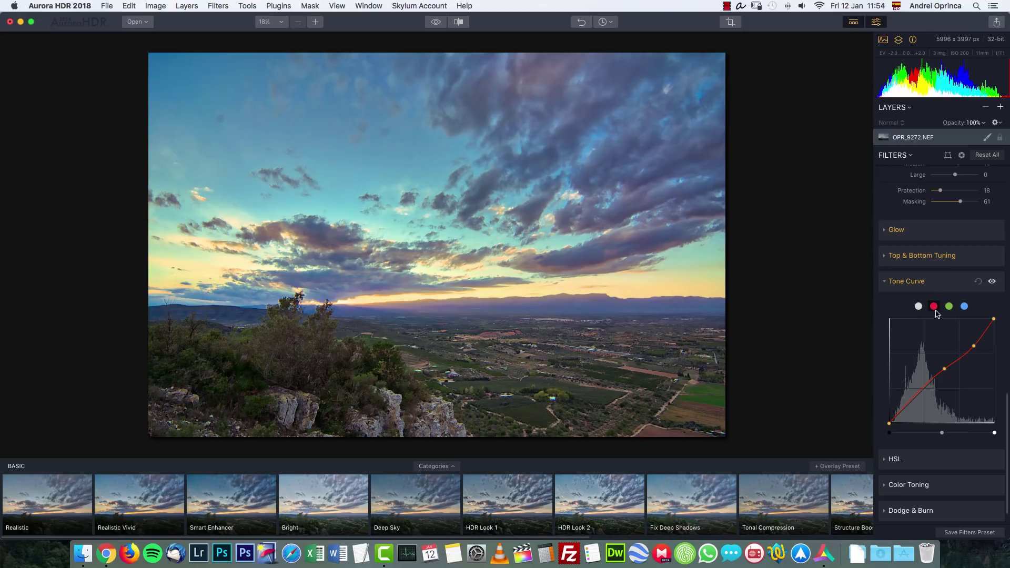
pyautogui.click(978, 281)
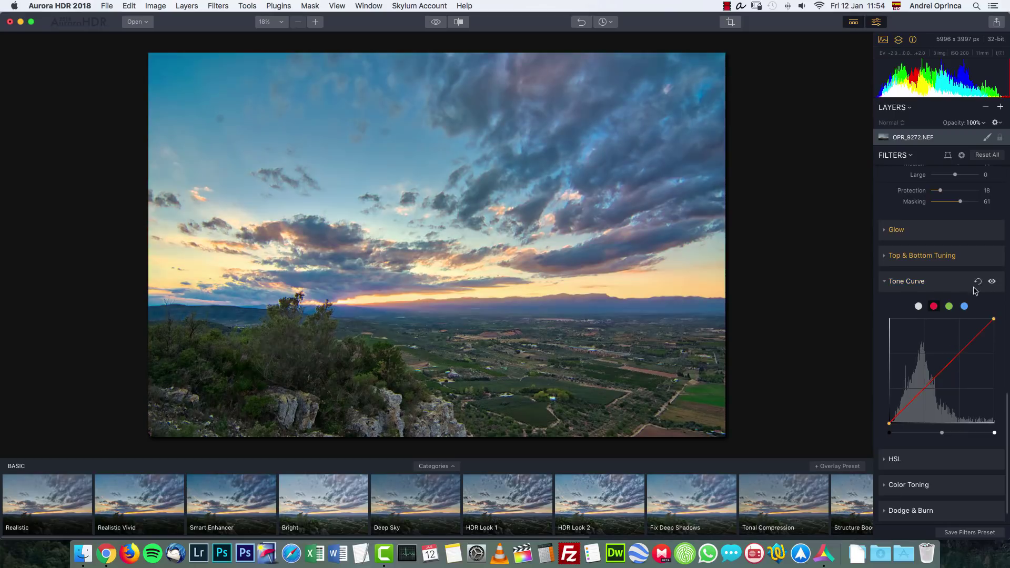
pyautogui.click(885, 282)
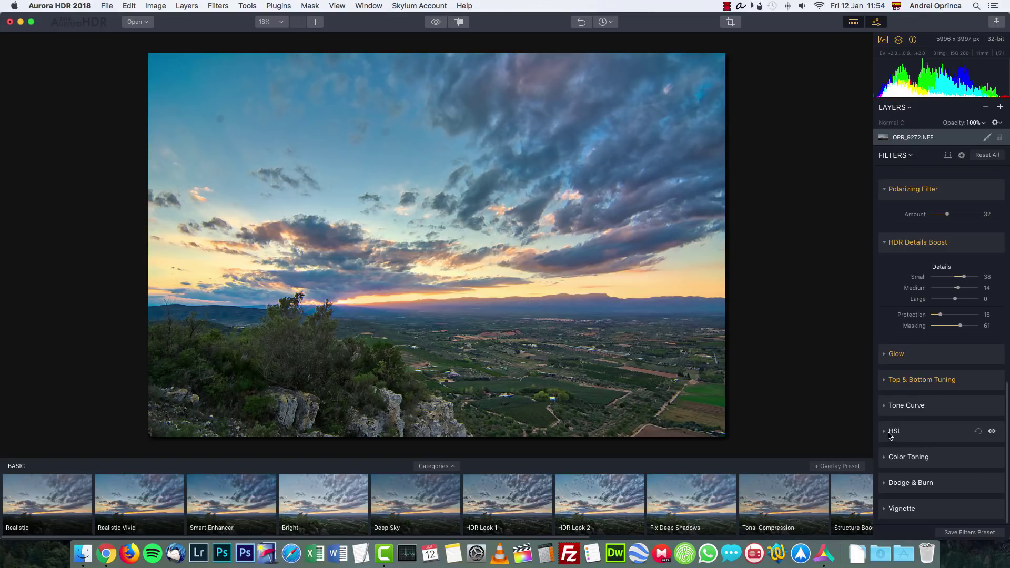
# Step: Expand HSL, try Hue shifts with Orange -99, Yellow -100, Green -44 and a change to Aqua, and reset each to 0
pyautogui.click(923, 436)
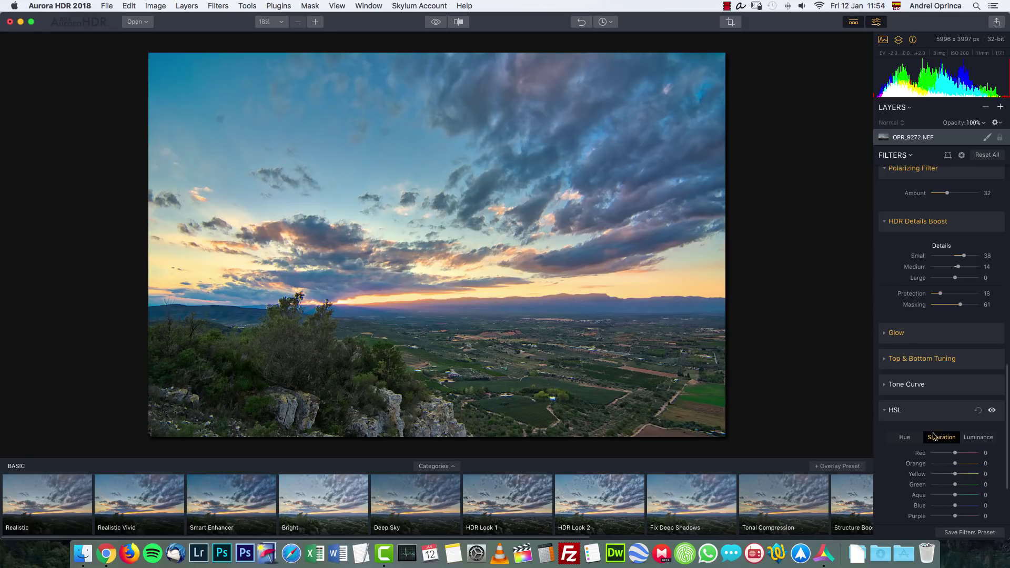
pyautogui.click(904, 437)
pyautogui.moveTo(955, 463); pyautogui.dragTo(863, 432)
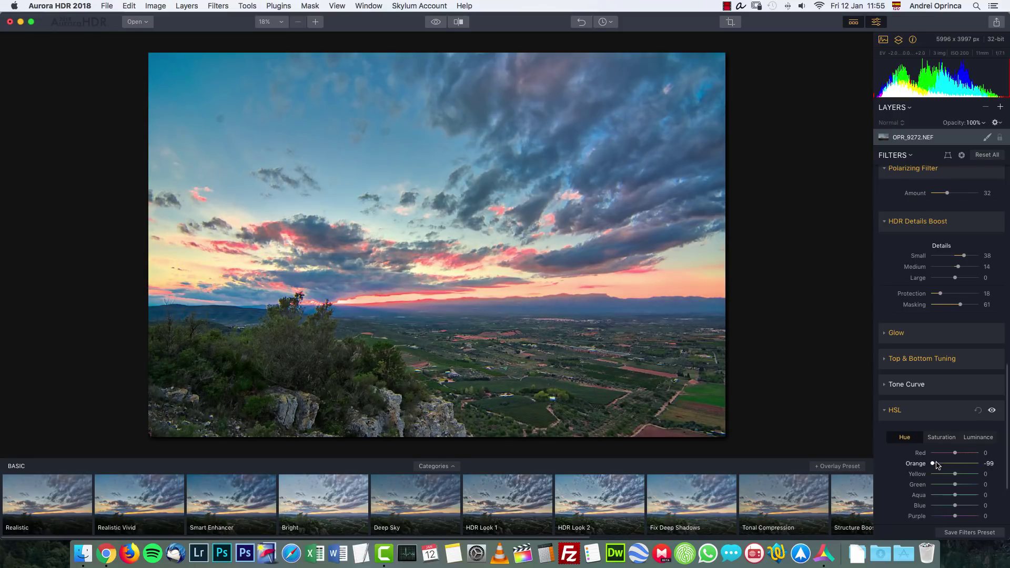
pyautogui.moveTo(935, 463); pyautogui.dragTo(957, 465)
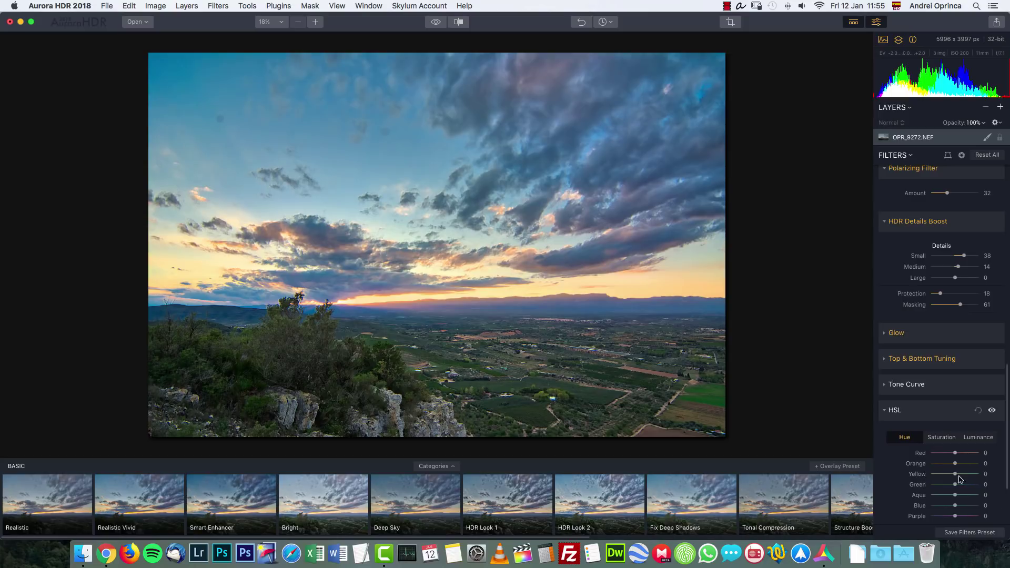
pyautogui.moveTo(956, 487); pyautogui.dragTo(933, 475)
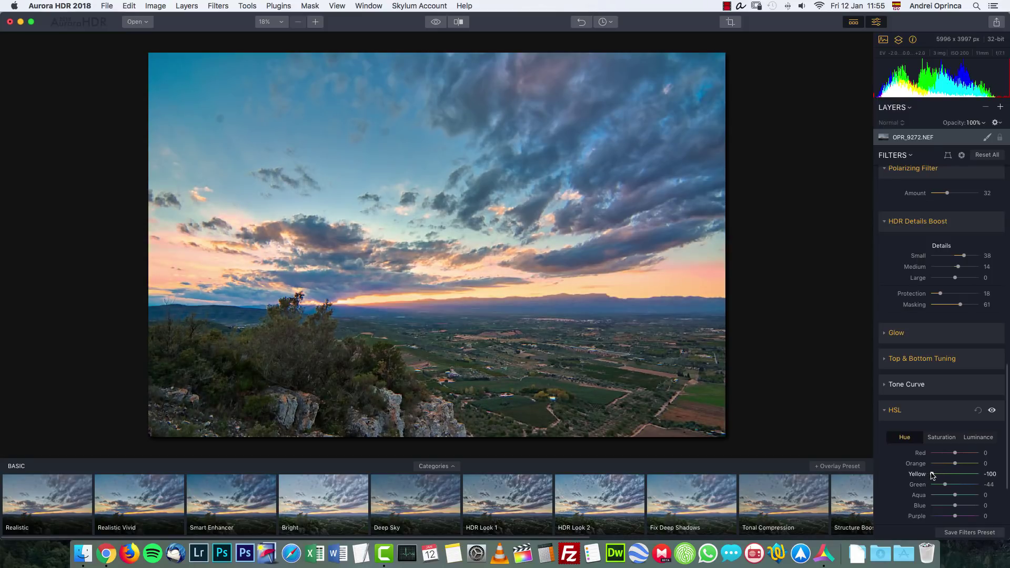
pyautogui.click(934, 495)
pyautogui.doubleClick(949, 484)
pyautogui.doubleClick(951, 474)
pyautogui.doubleClick(950, 494)
# Step: Try HSL Saturation with Aqua and Blue at -100, reset both to 0, and set Orange to 33 and Red to 19
pyautogui.click(941, 439)
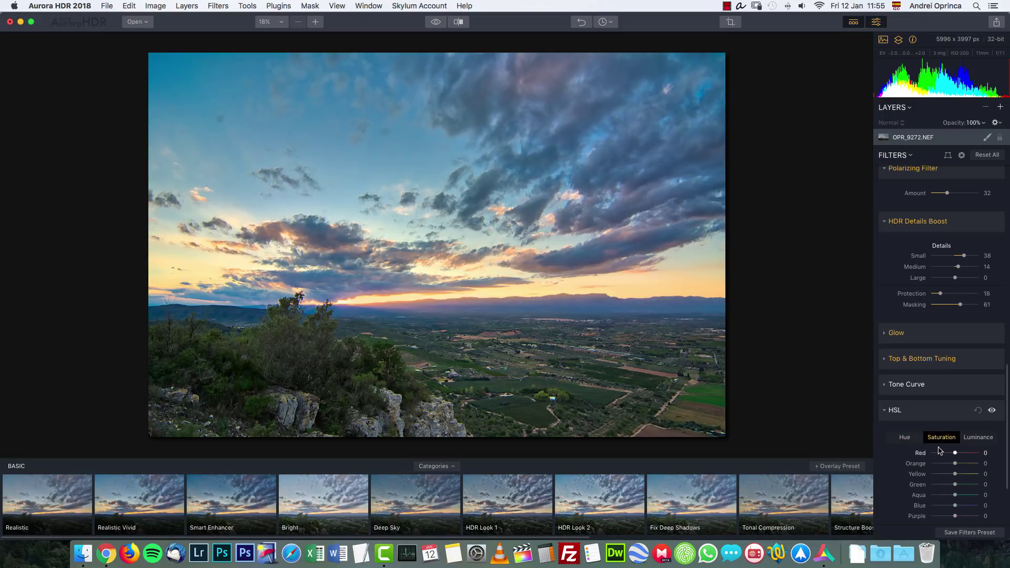
pyautogui.moveTo(955, 495); pyautogui.dragTo(902, 498)
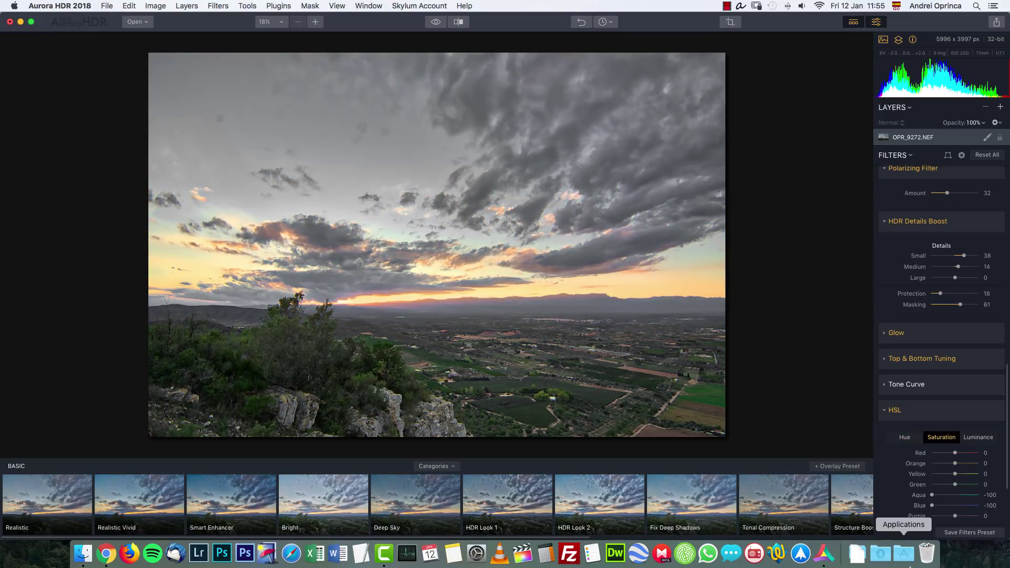
pyautogui.doubleClick(931, 495)
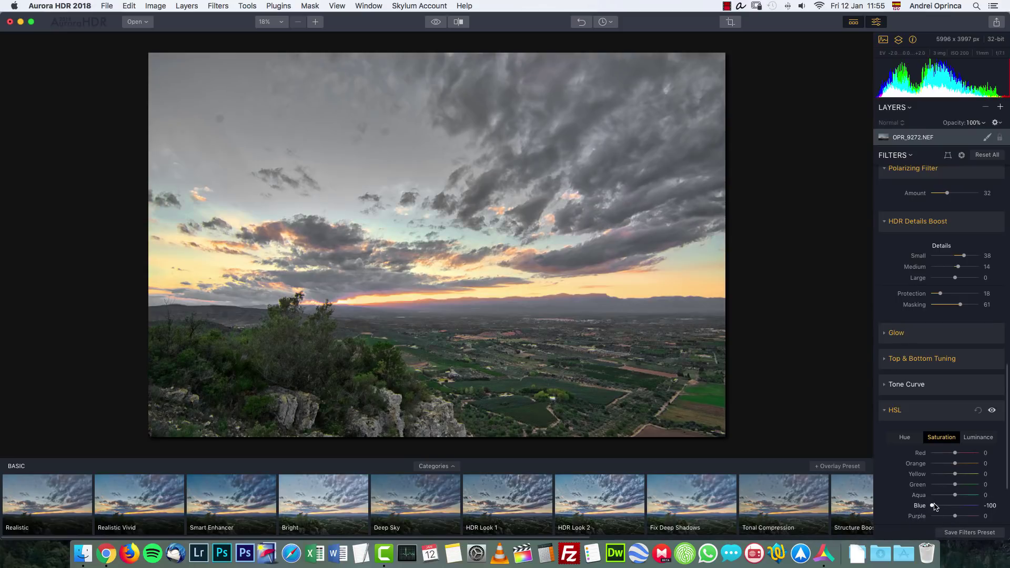
pyautogui.doubleClick(932, 505)
pyautogui.moveTo(955, 463)
pyautogui.mouseDown()
pyautogui.moveTo(970, 466)
pyautogui.moveTo(959, 453)
pyautogui.mouseUp()
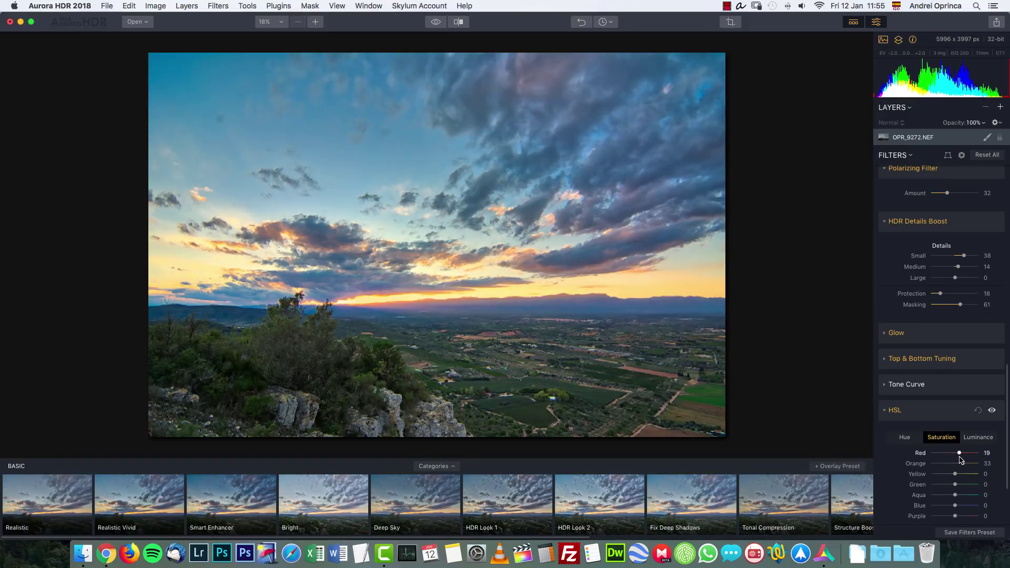
# Step: Set the HSL Luminance of Blue to 48
pyautogui.click(978, 437)
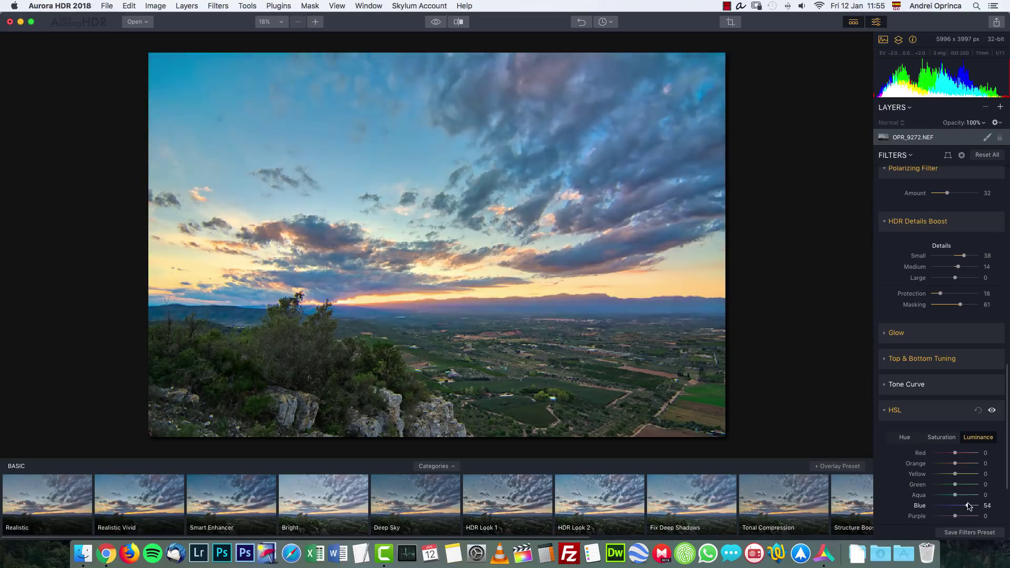
pyautogui.scroll(-2, 955, 489)
pyautogui.moveTo(956, 456); pyautogui.dragTo(966, 457)
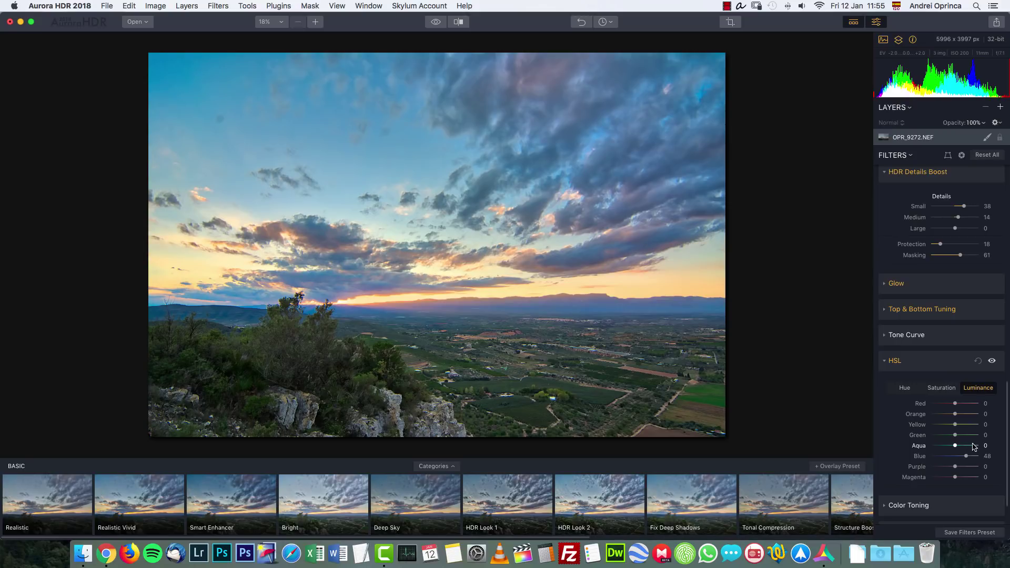
# Step: Try an HSL Purple luminance of 32, reset Blue and Purple luminance to 0, and collapse HSL
pyautogui.moveTo(955, 466); pyautogui.dragTo(963, 466)
pyautogui.doubleClick(966, 457)
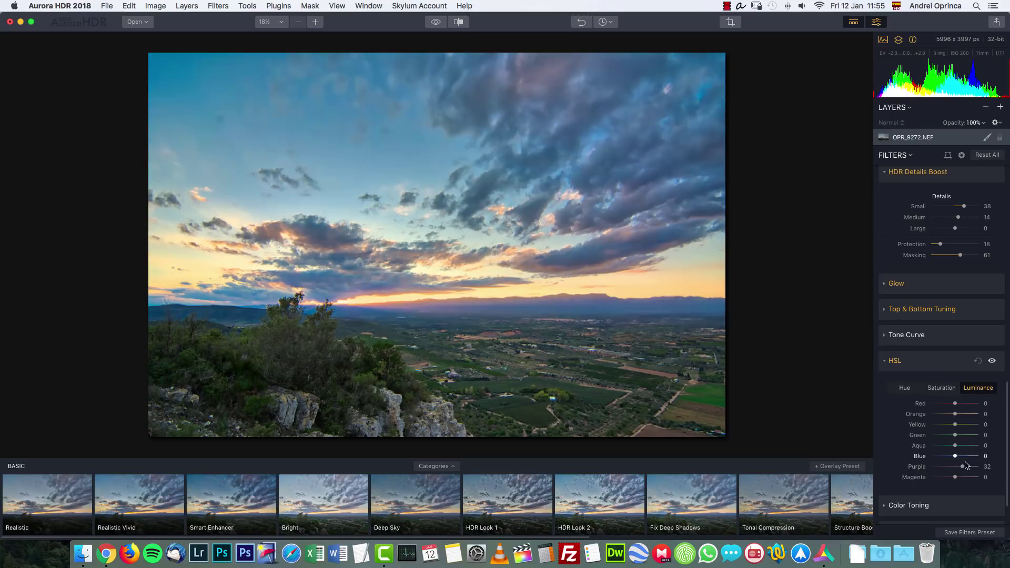
pyautogui.doubleClick(964, 466)
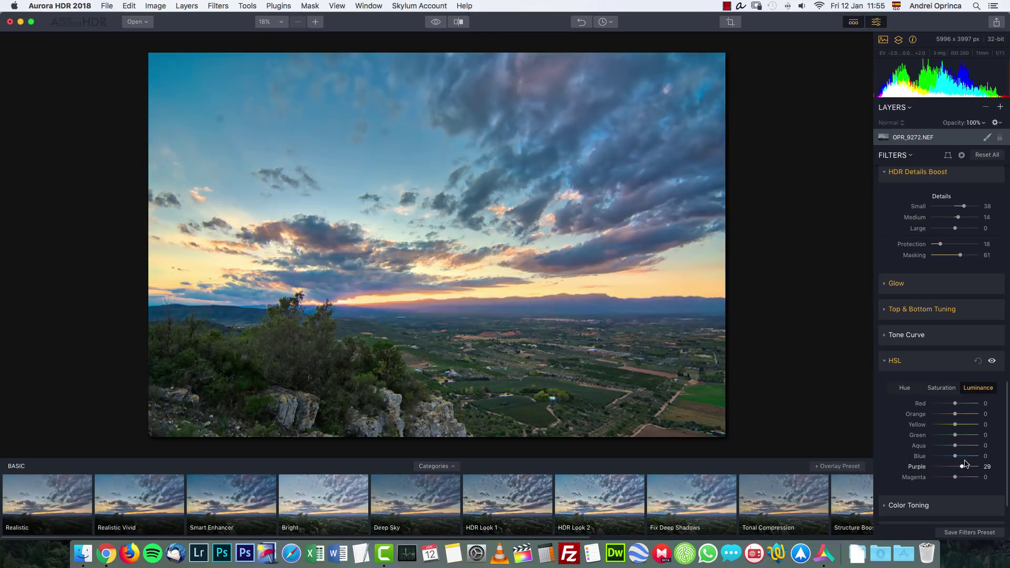
pyautogui.click(888, 364)
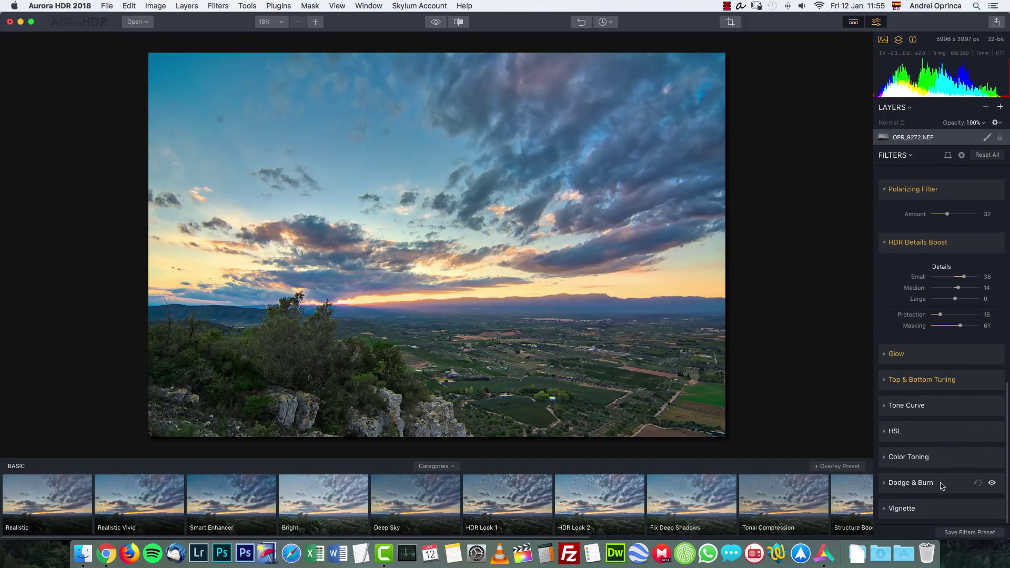
# Step: Expand Color Toning and try Highlights Hue 62, Saturation 23, Shadows Hue 205, Saturation 55 and Amount 39
pyautogui.click(887, 457)
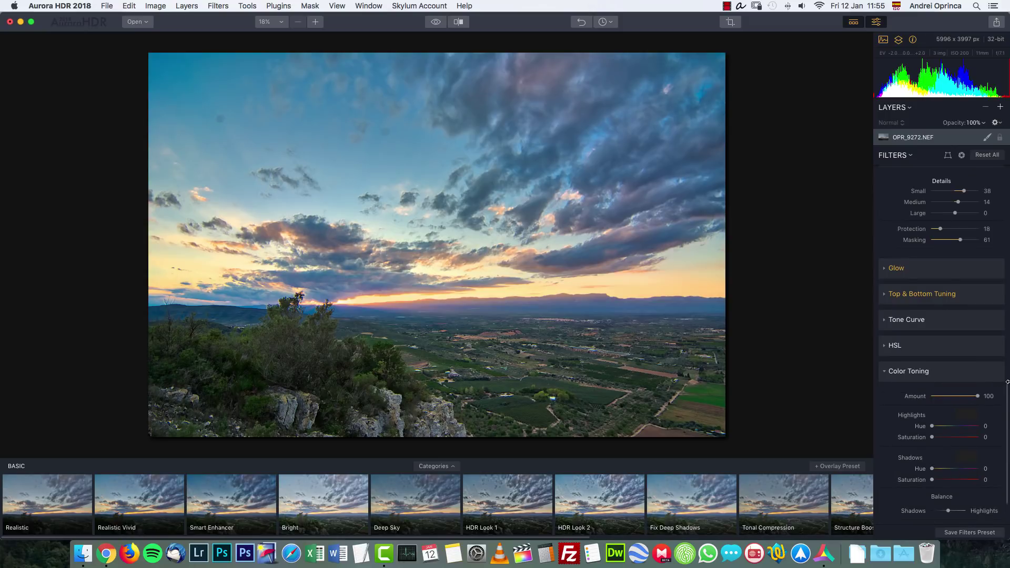
pyautogui.moveTo(931, 426); pyautogui.dragTo(958, 438)
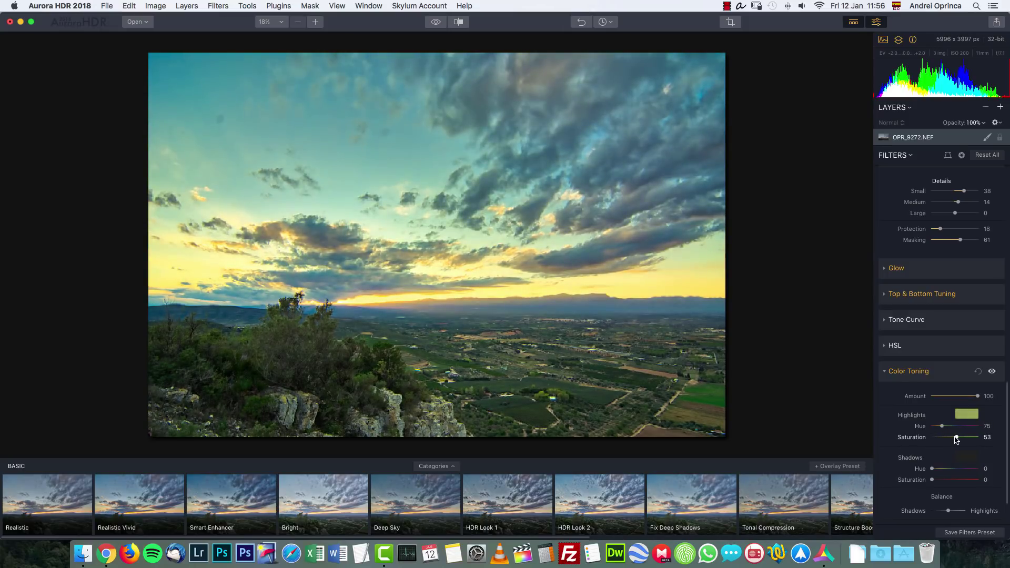
pyautogui.moveTo(931, 468); pyautogui.dragTo(953, 479)
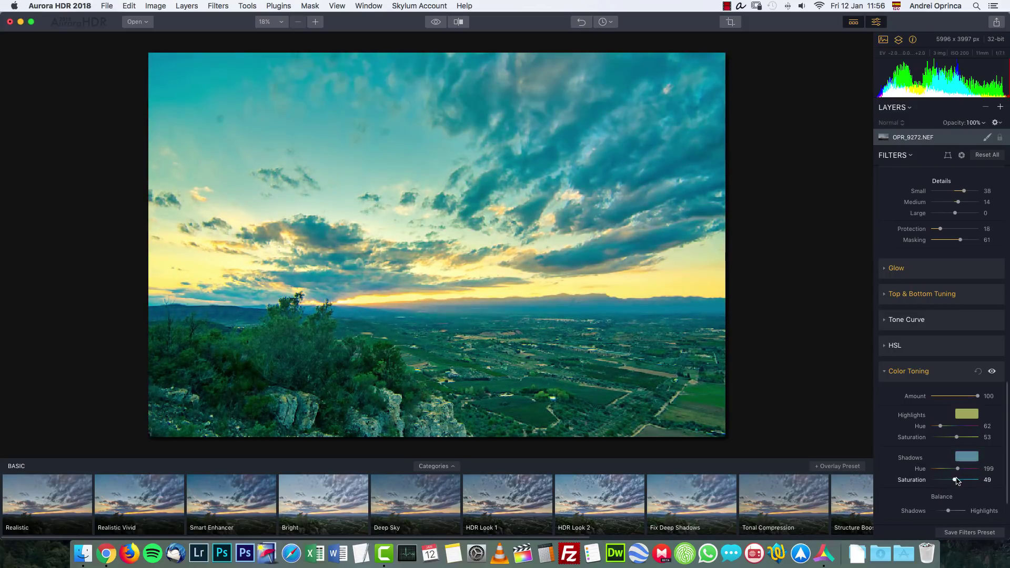
pyautogui.moveTo(948, 437); pyautogui.dragTo(957, 479)
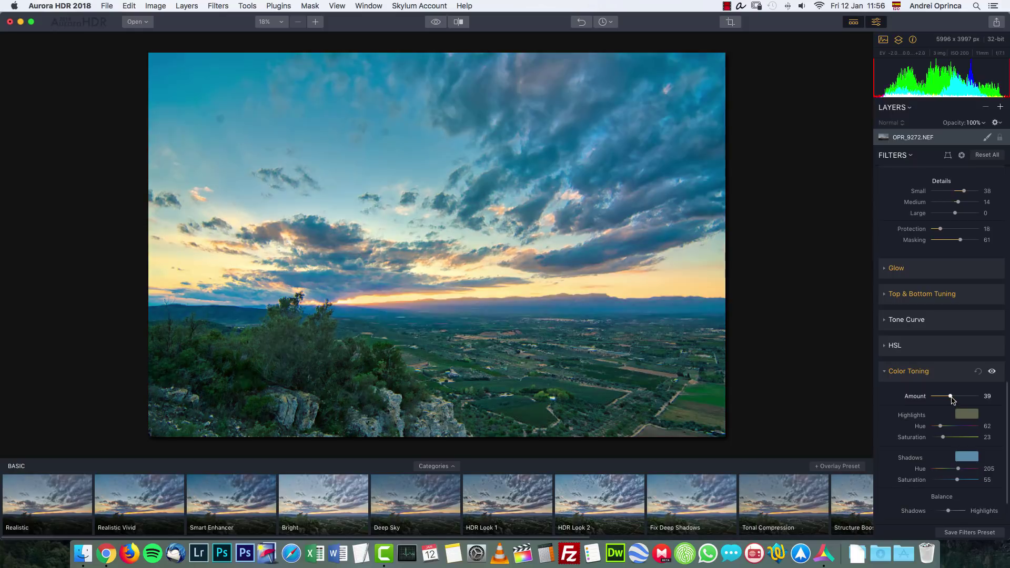
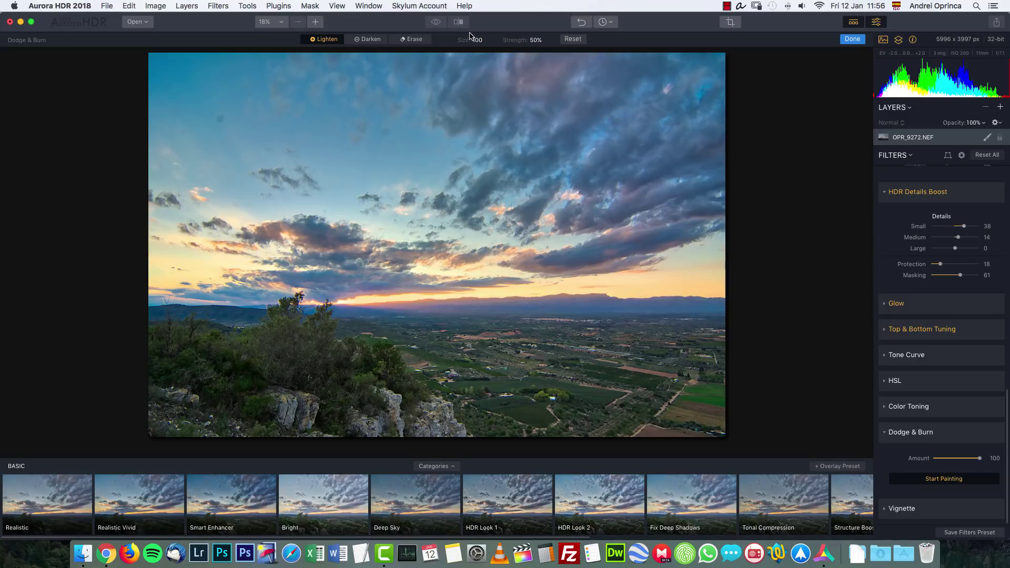
# Step: Set the Dodge & Burn Lighten brush to size 156 and strength 23%, and try brightening the valley
pyautogui.moveTo(466, 47)
pyautogui.mouseDown()
pyautogui.moveTo(480, 41)
pyautogui.moveTo(472, 71)
pyautogui.mouseUp()
pyautogui.moveTo(527, 37)
pyautogui.mouseDown()
pyautogui.moveTo(461, 41)
pyautogui.moveTo(513, 38)
pyautogui.mouseUp()
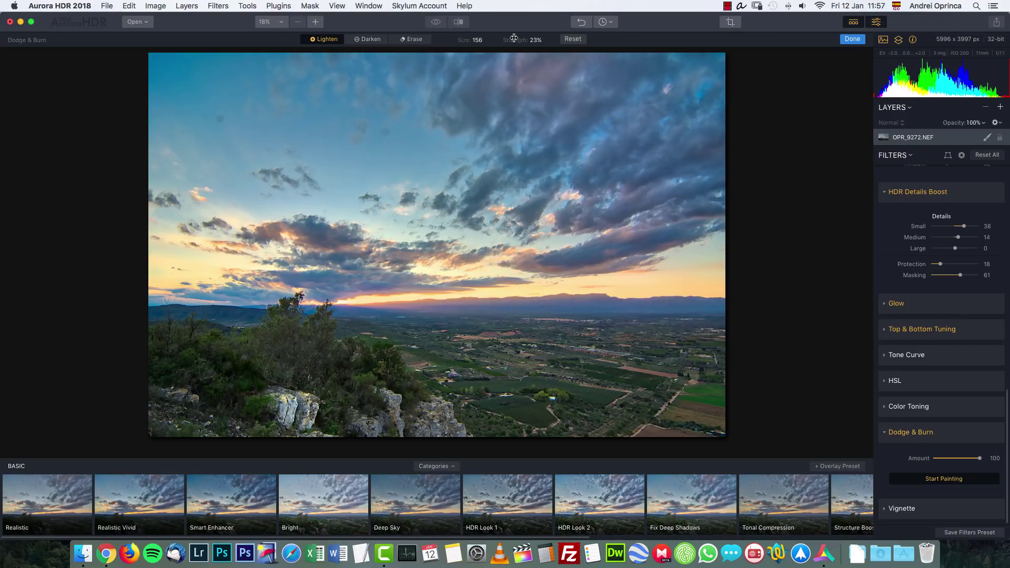
pyautogui.moveTo(434, 344)
pyautogui.mouseDown()
pyautogui.moveTo(538, 355)
pyautogui.moveTo(428, 347)
pyautogui.moveTo(637, 336)
pyautogui.moveTo(649, 309)
pyautogui.mouseUp()
# Step: Set the Lighten brush to size 71 and strength 20%, and try brightening the foreground rocks
pyautogui.moveTo(513, 41); pyautogui.dragTo(444, 42)
pyautogui.moveTo(312, 414)
pyautogui.mouseDown()
pyautogui.moveTo(288, 393)
pyautogui.moveTo(295, 418)
pyautogui.moveTo(316, 418)
pyautogui.mouseUp()
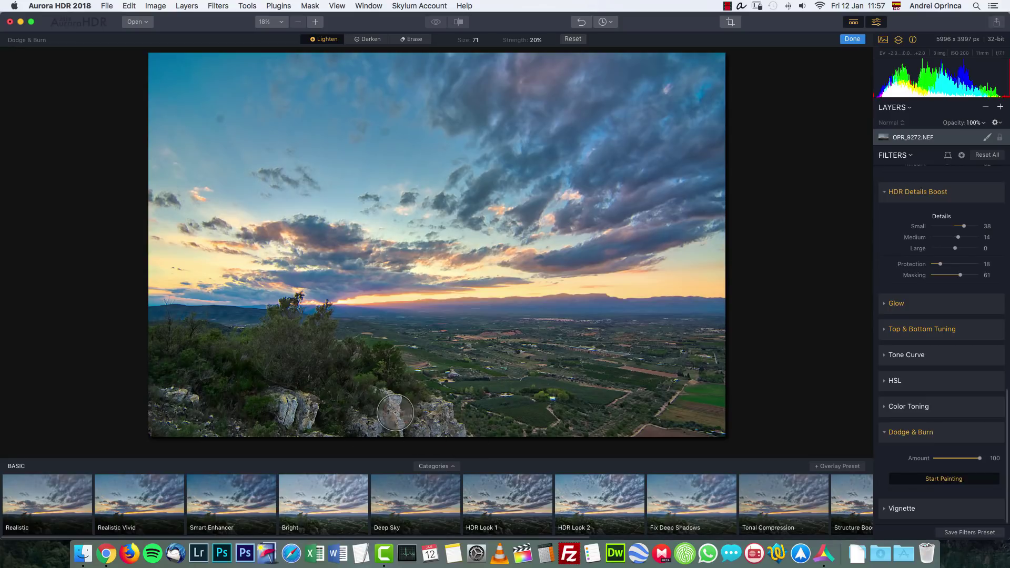
pyautogui.moveTo(382, 415)
pyautogui.mouseDown()
pyautogui.moveTo(431, 405)
pyautogui.moveTo(460, 427)
pyautogui.moveTo(450, 390)
pyautogui.mouseUp()
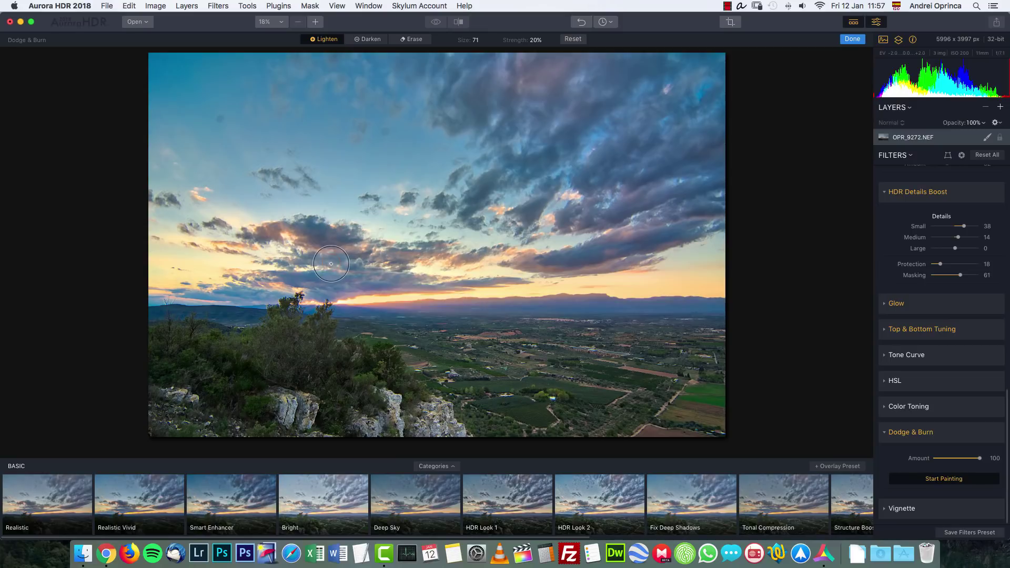
# Step: Enlarge the Lighten brush to size 400, try a stroke across the sky, and reset the Dodge & Burn painting
pyautogui.press(']')
pyautogui.press(']')
pyautogui.press(']')
pyautogui.press(']')
pyautogui.press(']')
pyautogui.press(']')
pyautogui.press(']')
pyautogui.press(']')
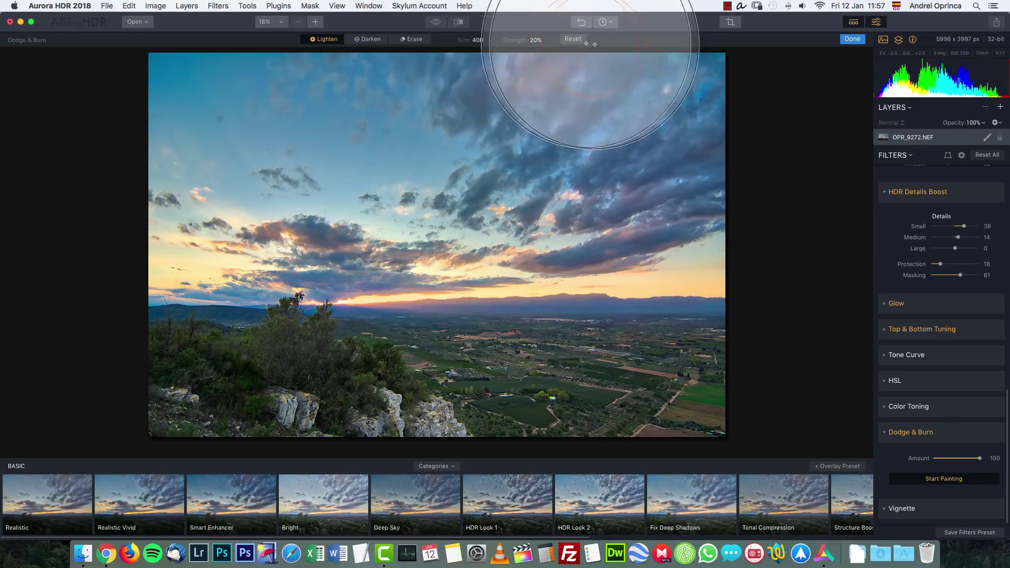
pyautogui.moveTo(395, 293)
pyautogui.mouseDown()
pyautogui.moveTo(523, 300)
pyautogui.moveTo(539, 265)
pyautogui.moveTo(444, 220)
pyautogui.moveTo(429, 98)
pyautogui.moveTo(438, 47)
pyautogui.moveTo(386, 116)
pyautogui.moveTo(578, 232)
pyautogui.moveTo(488, 221)
pyautogui.moveTo(418, 181)
pyautogui.moveTo(426, 177)
pyautogui.moveTo(444, 266)
pyautogui.moveTo(427, 171)
pyautogui.moveTo(403, 270)
pyautogui.moveTo(649, 302)
pyautogui.moveTo(586, 211)
pyautogui.moveTo(596, 55)
pyautogui.moveTo(575, 65)
pyautogui.mouseUp()
pyautogui.click(574, 40)
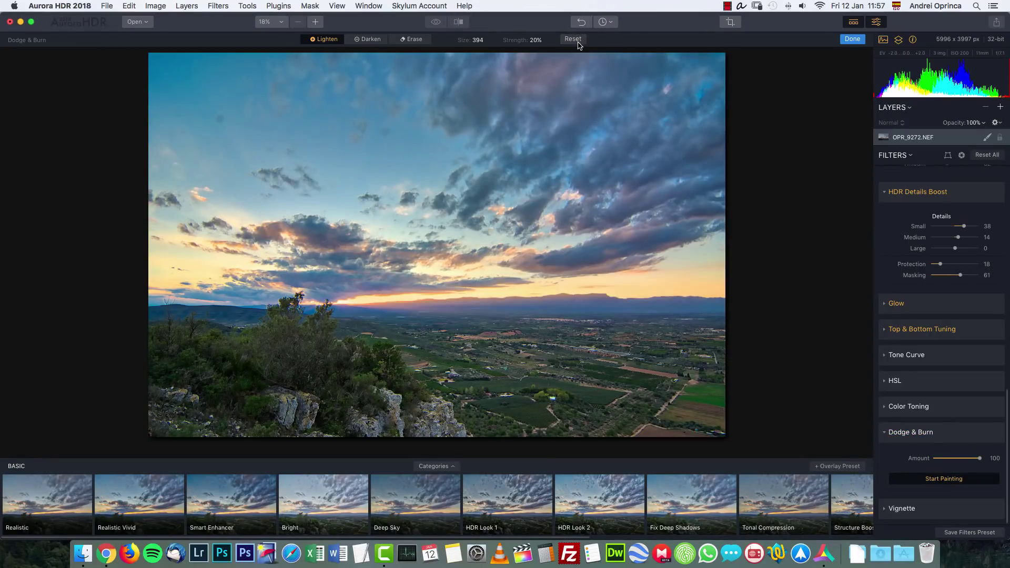
# Step: Try darkening the foreground bushes and rocks with Dodge & Burn Amount 35, reset the filter and collapse it
pyautogui.click(371, 40)
pyautogui.moveTo(271, 388)
pyautogui.mouseDown()
pyautogui.moveTo(278, 419)
pyautogui.moveTo(295, 402)
pyautogui.moveTo(306, 419)
pyautogui.moveTo(404, 420)
pyautogui.moveTo(358, 426)
pyautogui.moveTo(441, 416)
pyautogui.moveTo(452, 428)
pyautogui.moveTo(400, 380)
pyautogui.mouseUp()
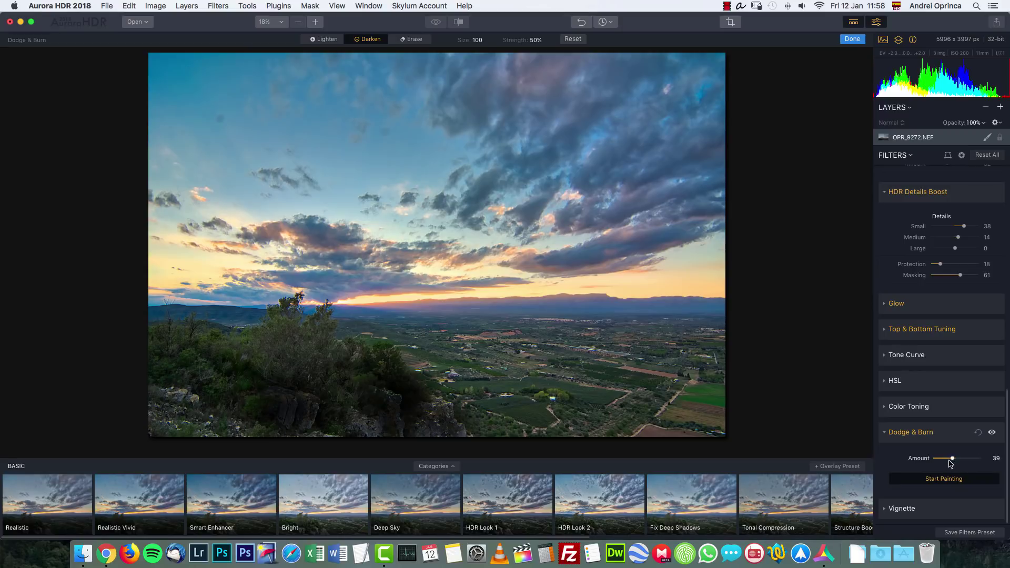
pyautogui.moveTo(958, 458); pyautogui.dragTo(950, 459)
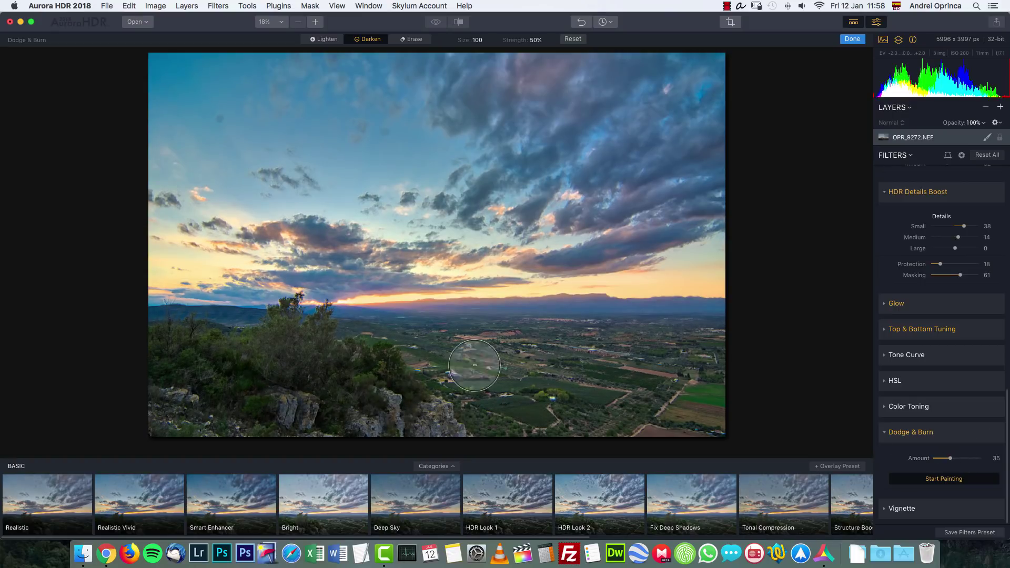
pyautogui.click(899, 432)
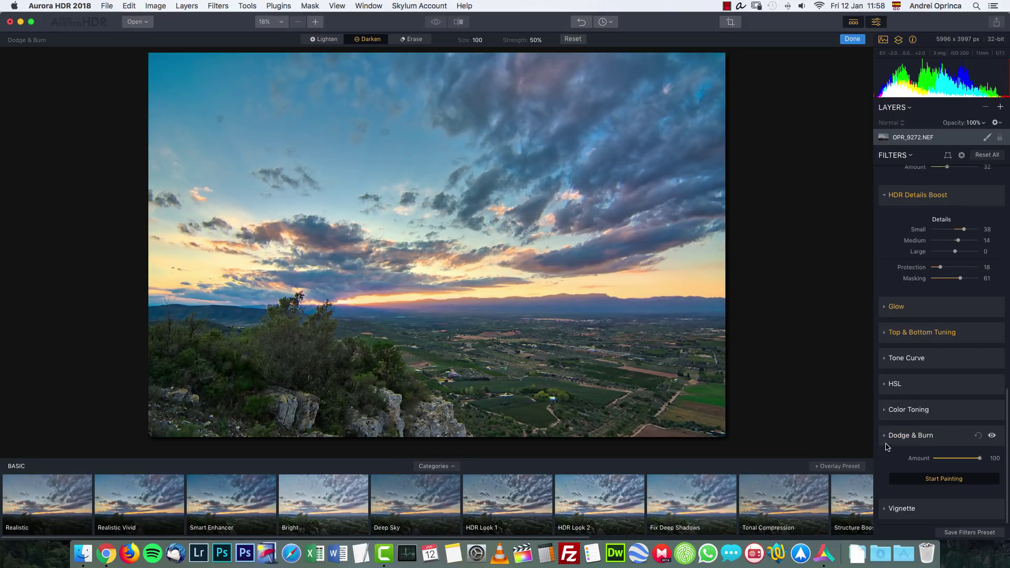
# Step: Expand Vignette and try the Post-crop type with Amount -100, Size 0, Roundness 79 and Feather 100
pyautogui.click(889, 509)
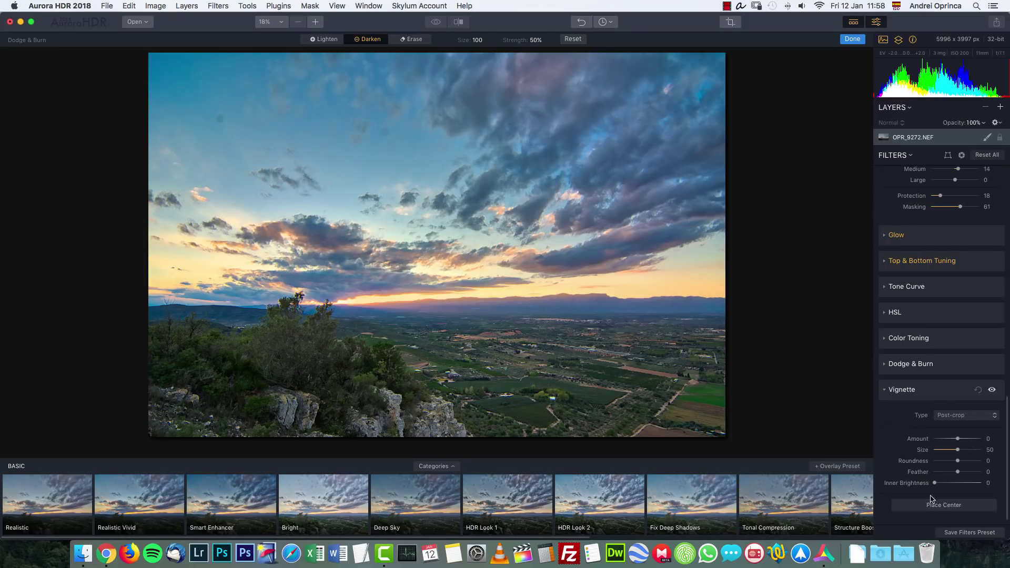
pyautogui.click(965, 418)
pyautogui.click(962, 417)
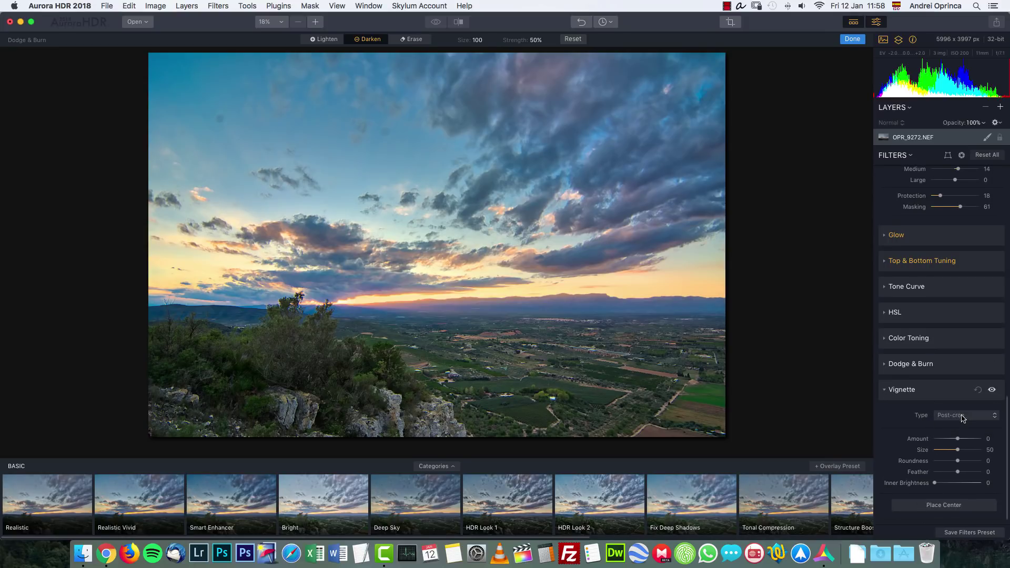
pyautogui.moveTo(958, 440); pyautogui.dragTo(924, 450)
pyautogui.click(947, 438)
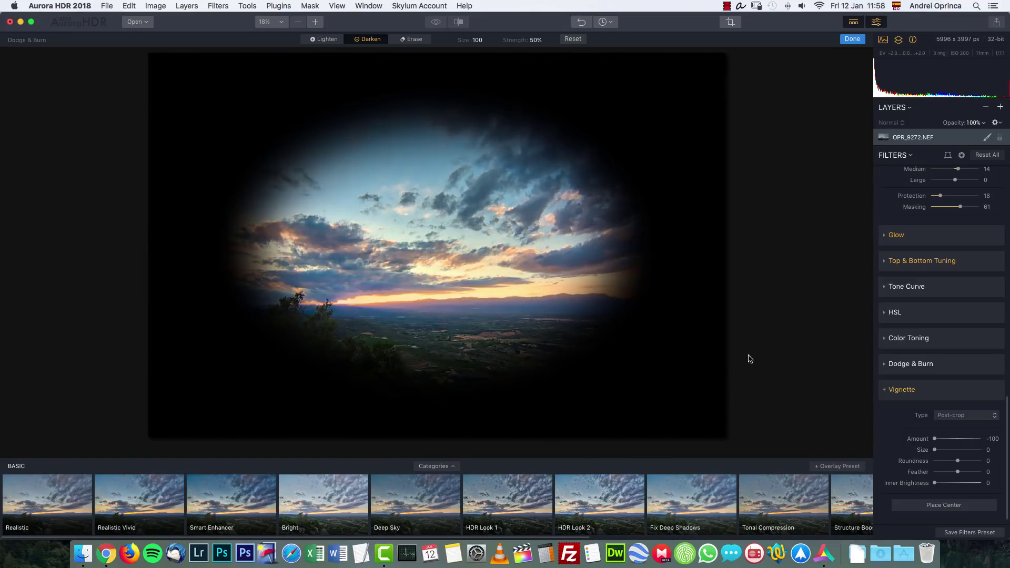
pyautogui.moveTo(982, 461); pyautogui.dragTo(1005, 474)
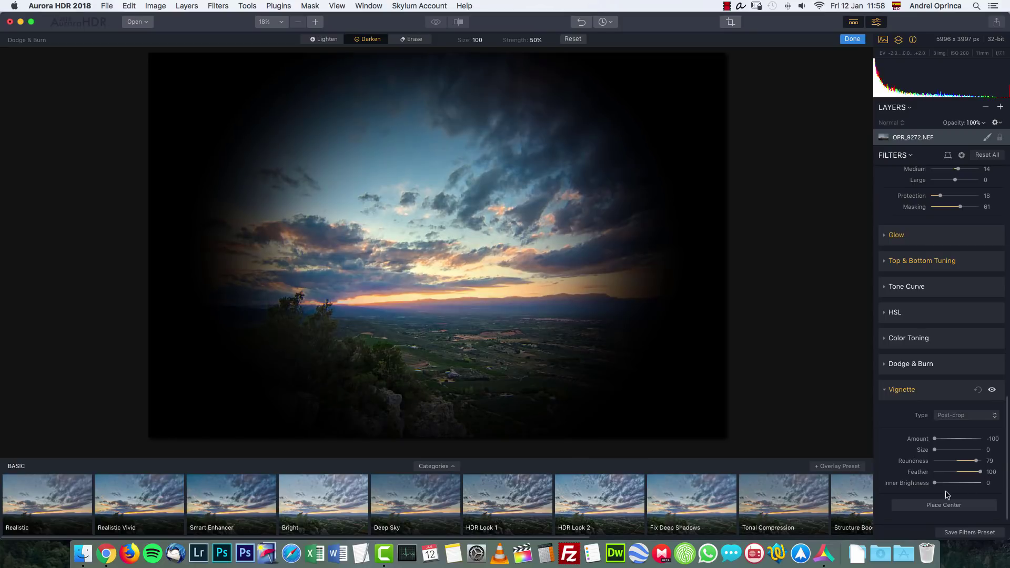
# Step: Try a vignette Amount of -43 with Inner Brightness at 18
pyautogui.moveTo(935, 483)
pyautogui.mouseDown()
pyautogui.moveTo(973, 482)
pyautogui.moveTo(916, 476)
pyautogui.moveTo(946, 485)
pyautogui.mouseUp()
pyautogui.doubleClick(946, 483)
pyautogui.click(948, 438)
pyautogui.moveTo(948, 438); pyautogui.dragTo(946, 439)
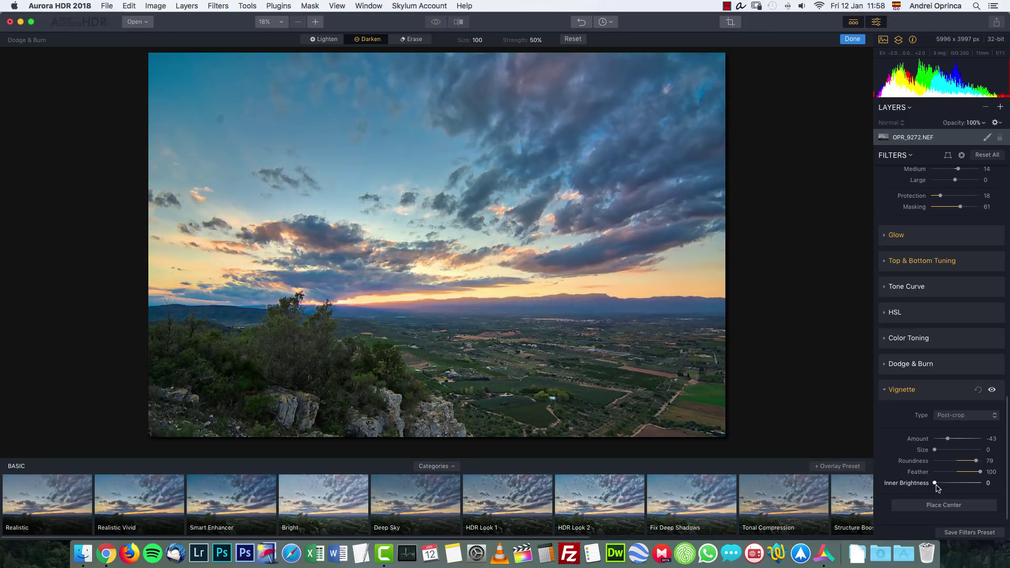
pyautogui.moveTo(930, 483); pyautogui.dragTo(941, 484)
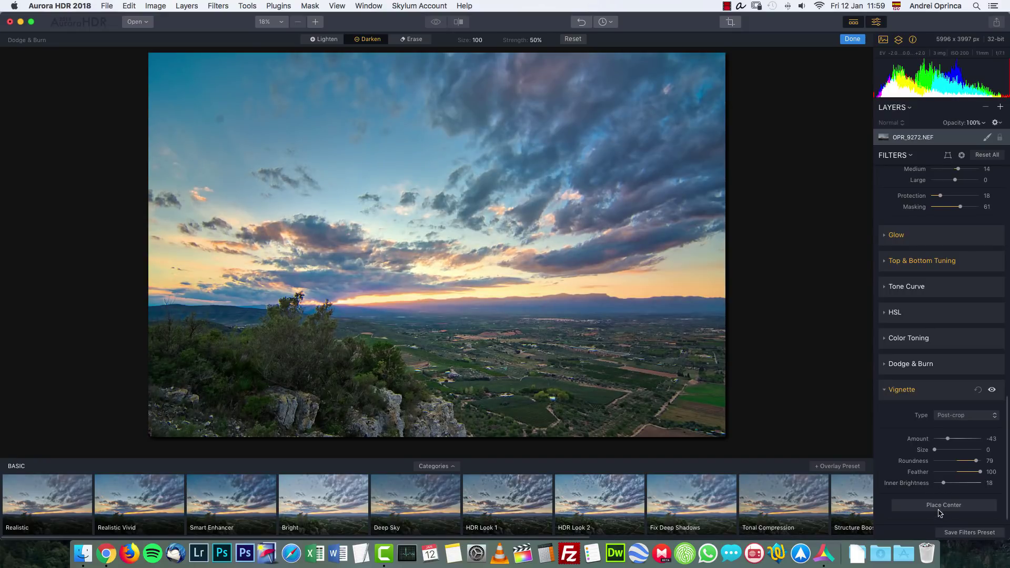
# Step: Place the vignette center on the foreground tree and set Amount to -100
pyautogui.click(943, 507)
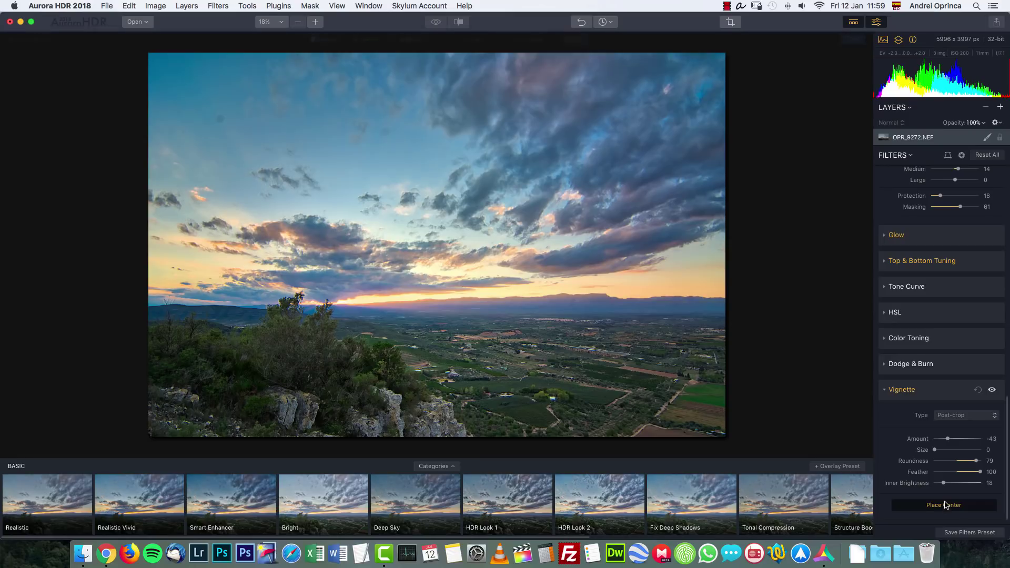
pyautogui.click(298, 328)
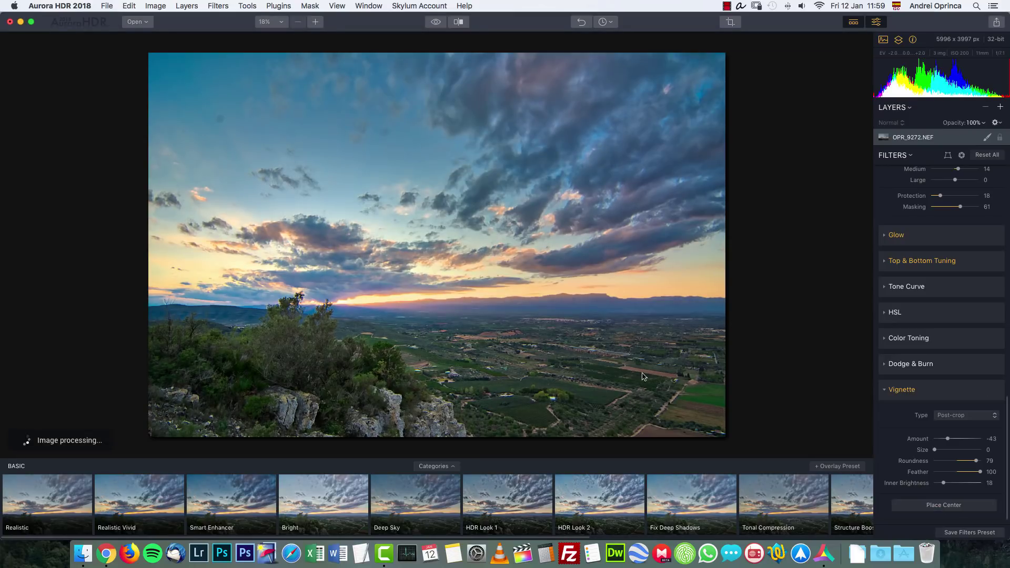
pyautogui.moveTo(921, 439); pyautogui.dragTo(911, 442)
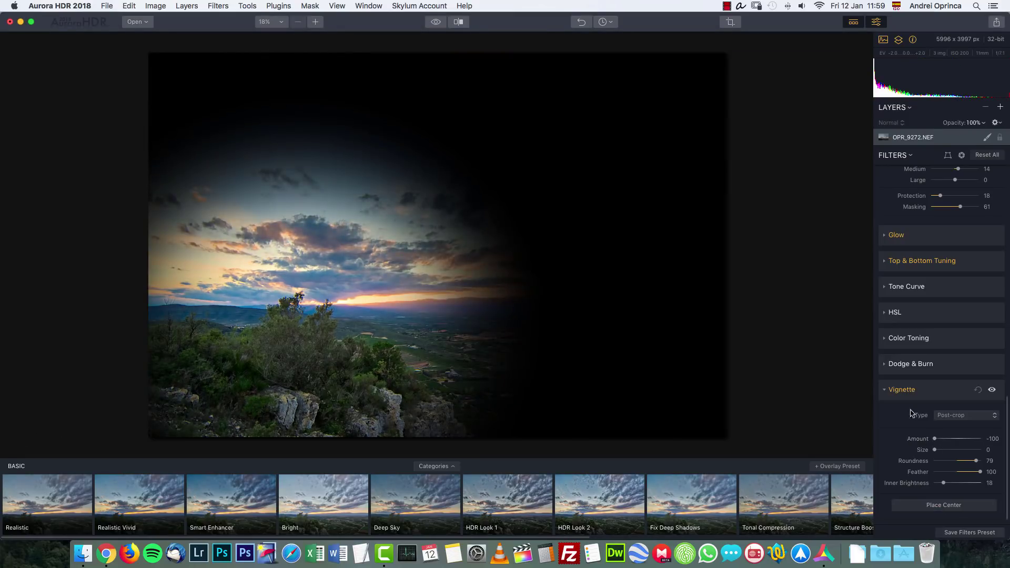
# Step: Try the vignette center over the clouds right of the middle and slightly left of the middle, and reset the filter
pyautogui.click(943, 504)
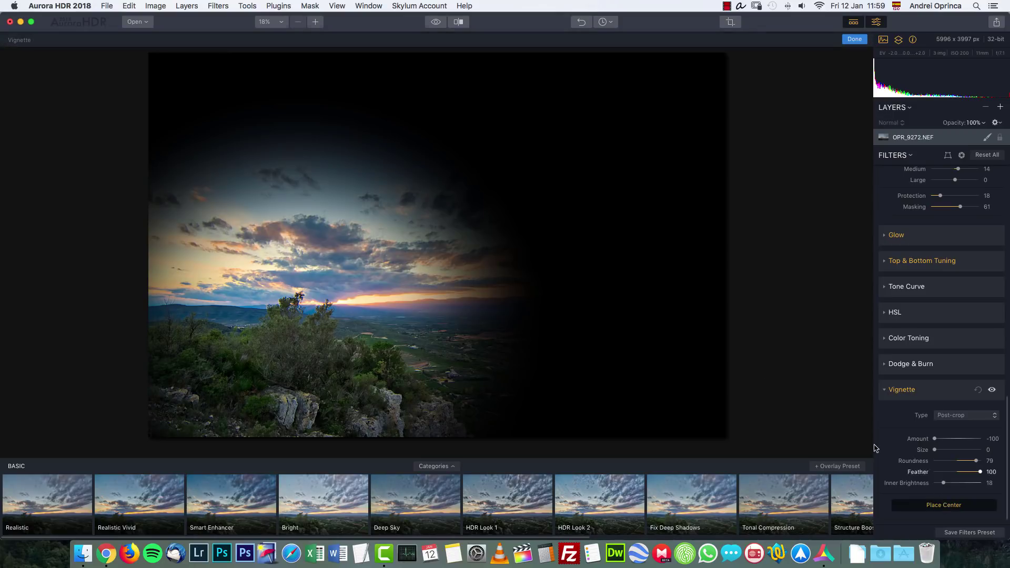
pyautogui.click(526, 216)
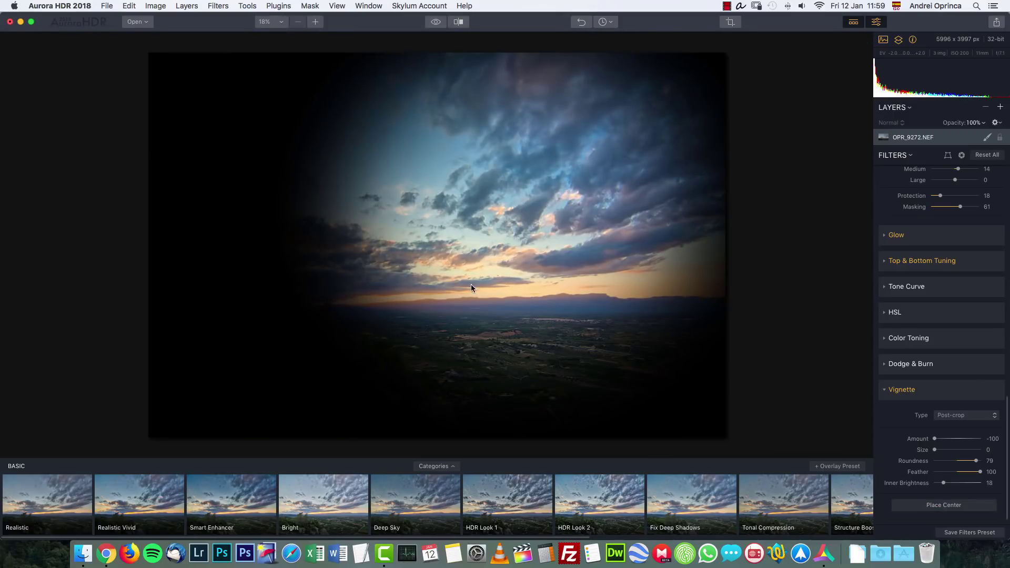
pyautogui.click(936, 506)
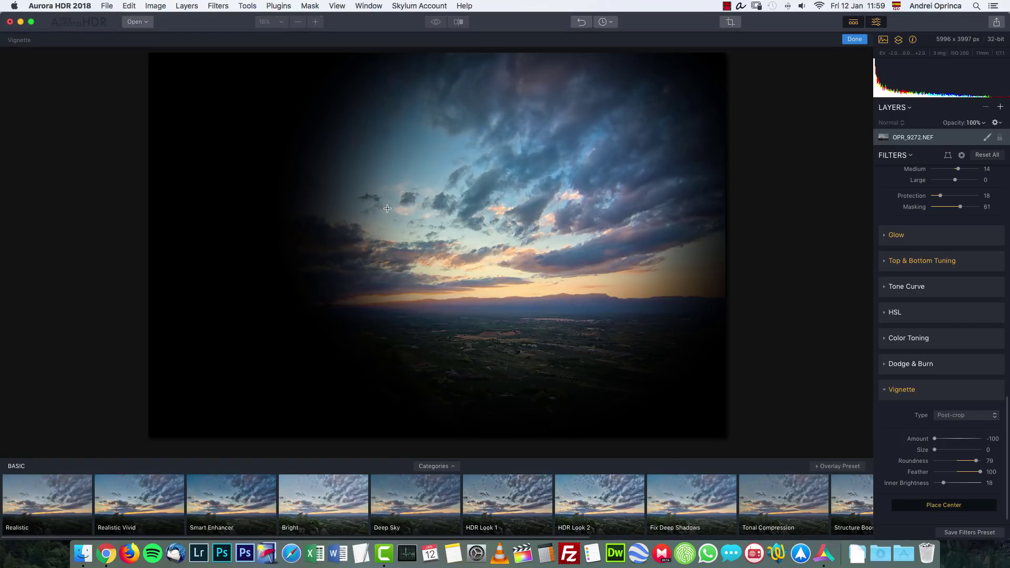
pyautogui.click(392, 237)
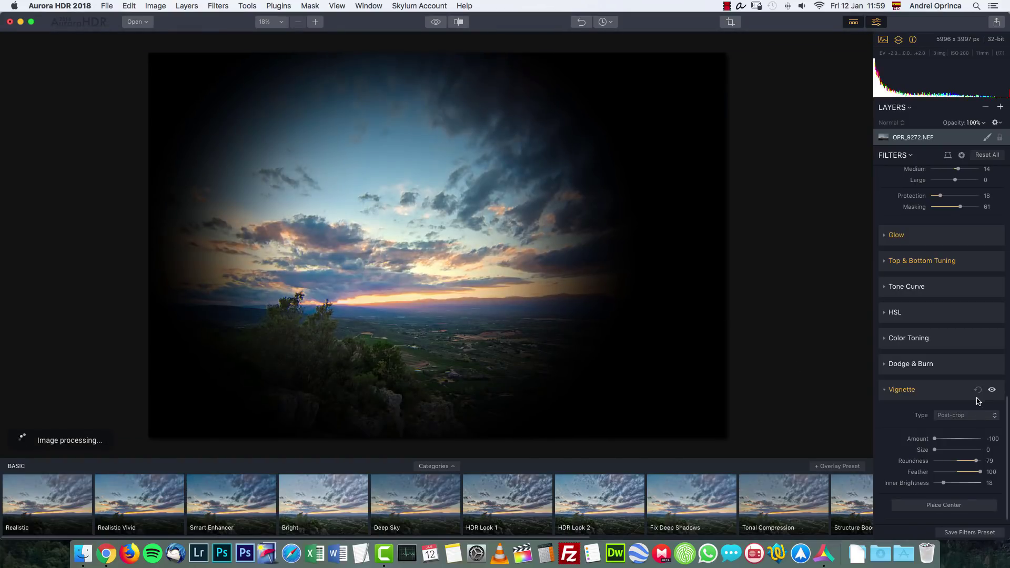
pyautogui.click(978, 390)
# Step: Switch the vignette type to Pre-crop and try an Amount of -100
pyautogui.click(975, 415)
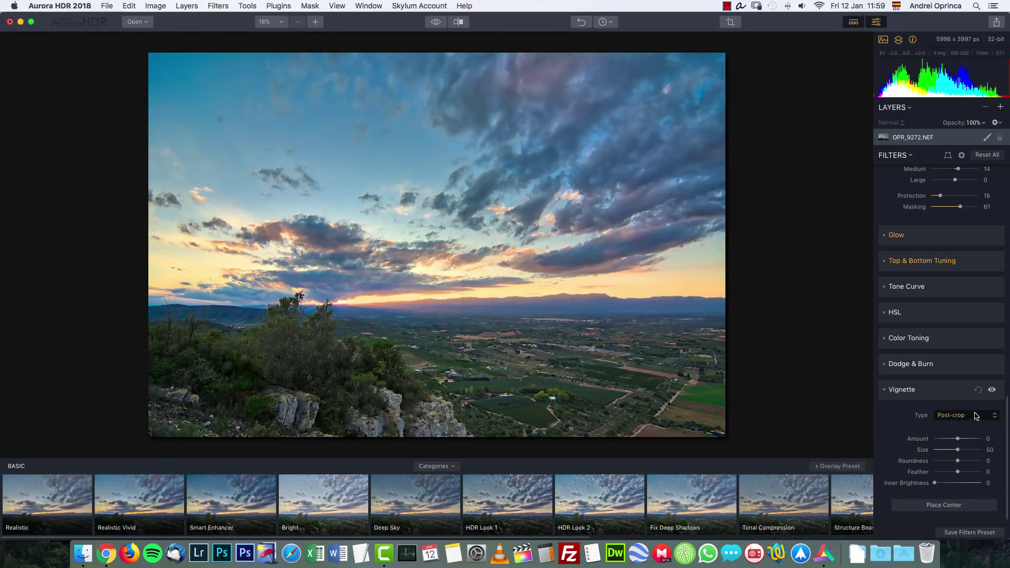
pyautogui.click(970, 426)
pyautogui.moveTo(970, 437); pyautogui.dragTo(931, 440)
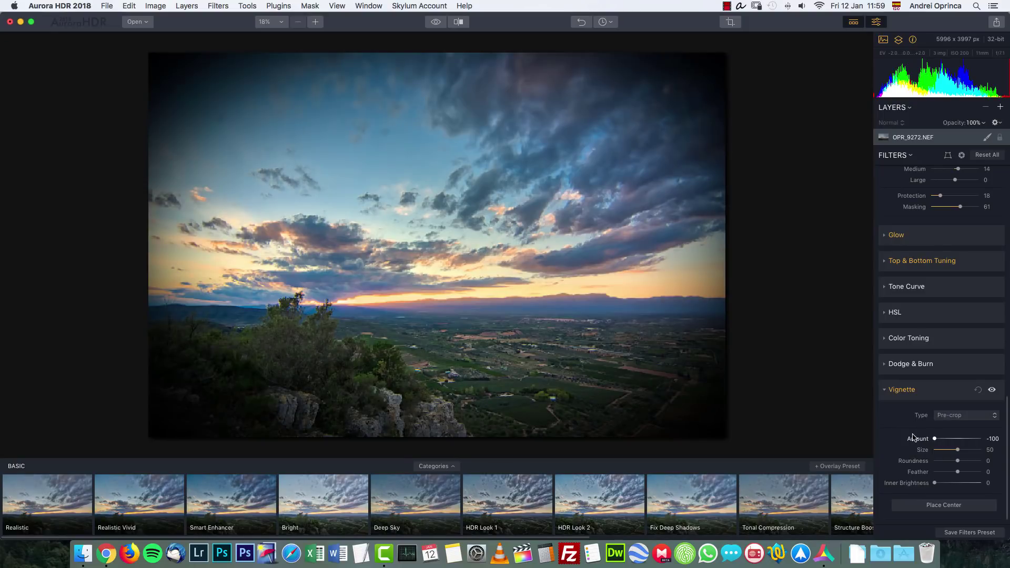
# Step: Switch the vignette type to Post-crop, try an Amount of -3, reset the filter and collapse it
pyautogui.click(951, 416)
pyautogui.click(949, 406)
pyautogui.moveTo(951, 439)
pyautogui.mouseDown()
pyautogui.moveTo(965, 441)
pyautogui.moveTo(934, 440)
pyautogui.moveTo(976, 442)
pyautogui.moveTo(957, 439)
pyautogui.mouseUp()
pyautogui.click(971, 417)
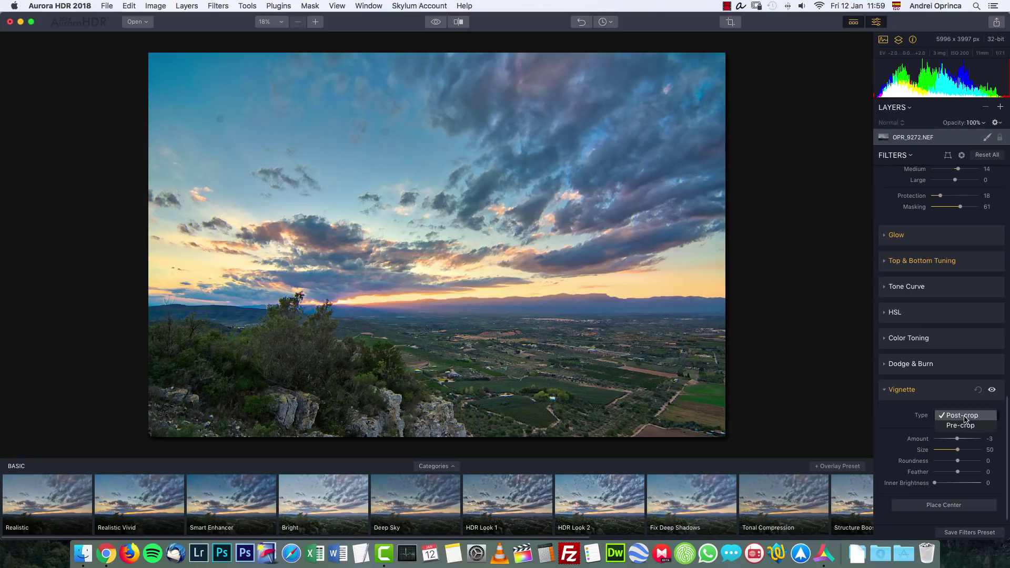
pyautogui.click(980, 391)
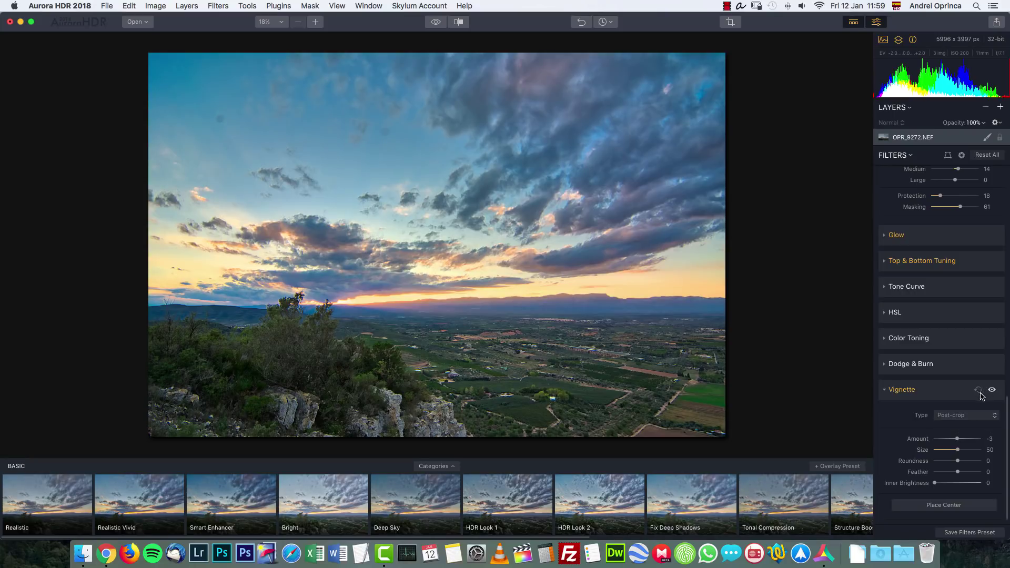
pyautogui.click(889, 391)
# Step: Collapse the HDR Basic and Color filters
pyautogui.moveTo(1007, 406); pyautogui.dragTo(1007, 152)
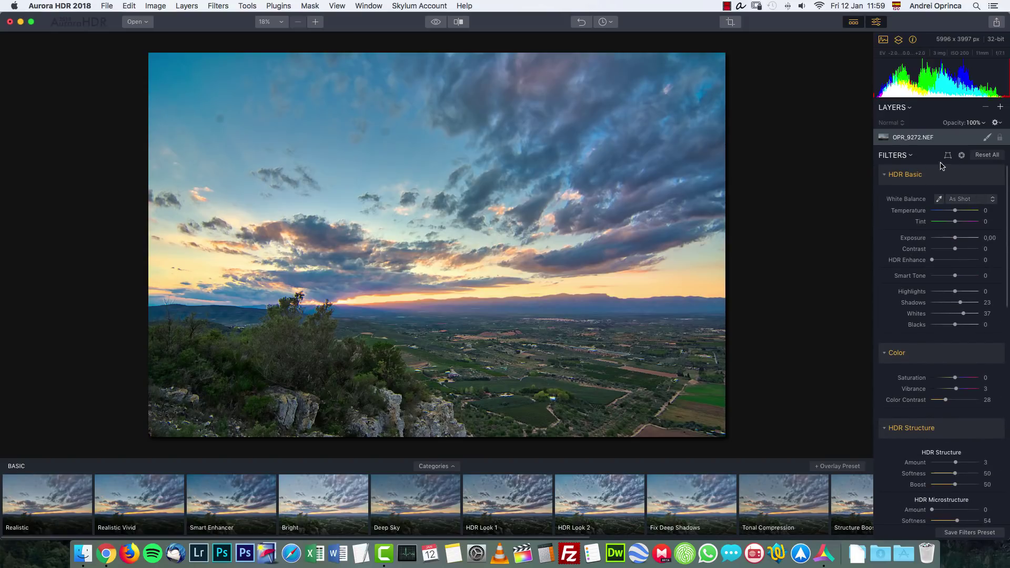
pyautogui.click(894, 174)
pyautogui.click(897, 200)
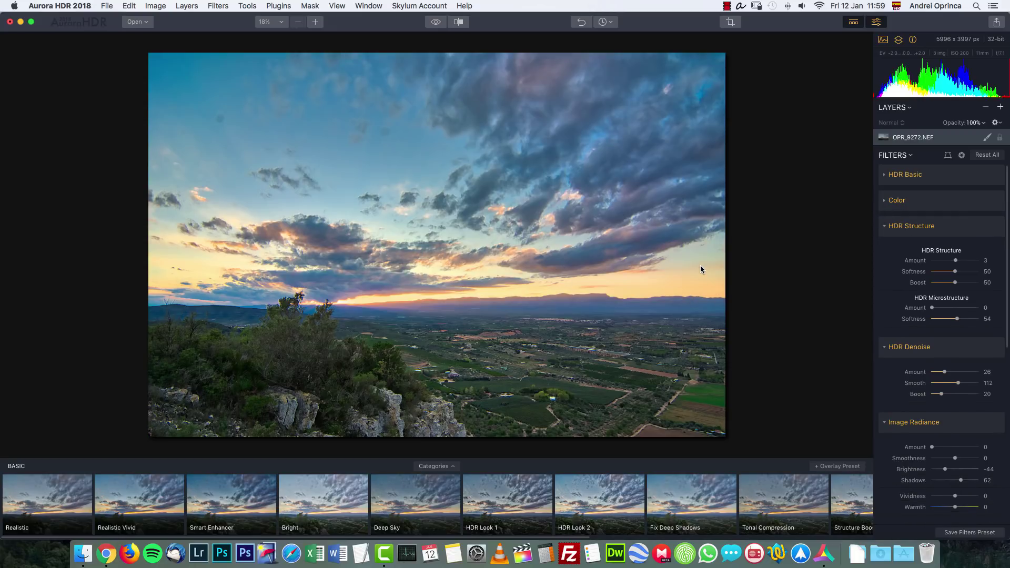
pyautogui.click(908, 107)
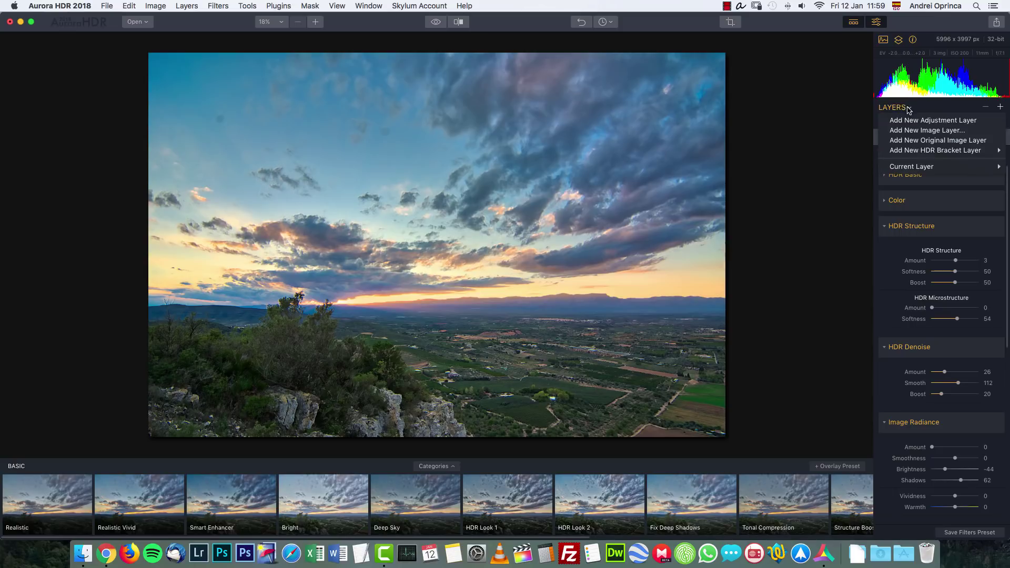
pyautogui.click(918, 131)
pyautogui.press('Escape')
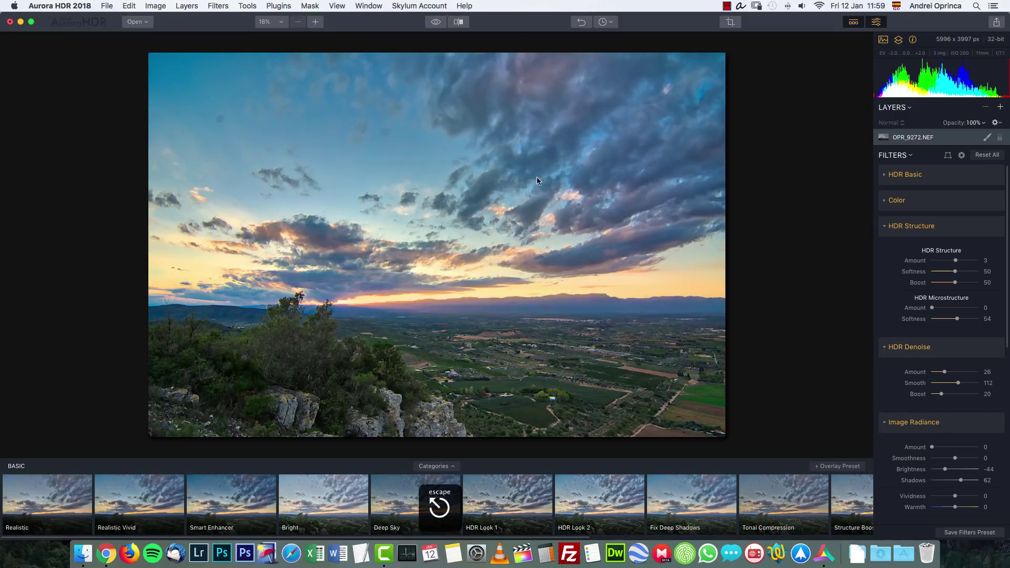
# Step: Add a new original image layer and toggle its visibility off and on to compare it with the edited image
pyautogui.click(909, 110)
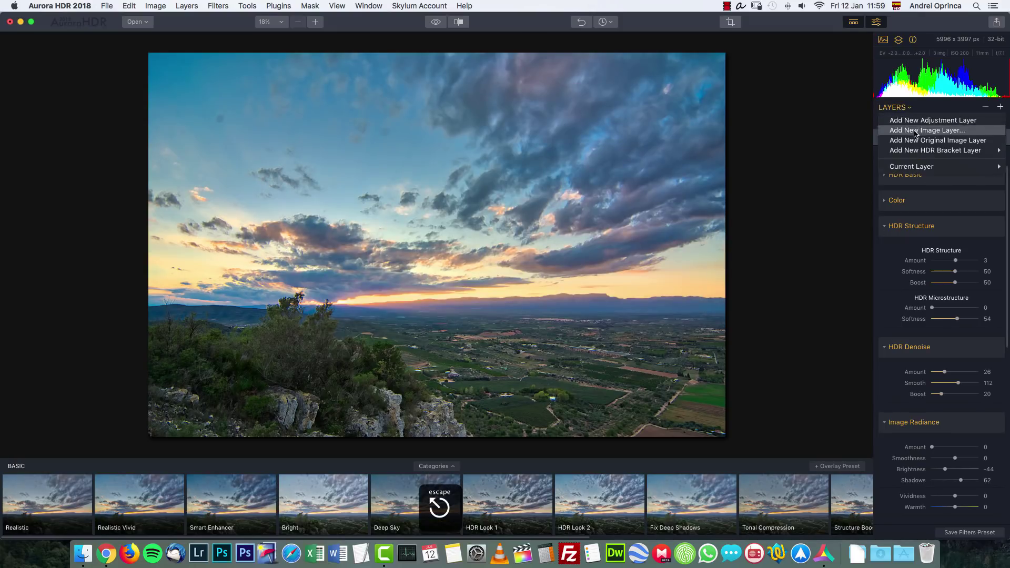
pyautogui.moveTo(898, 153)
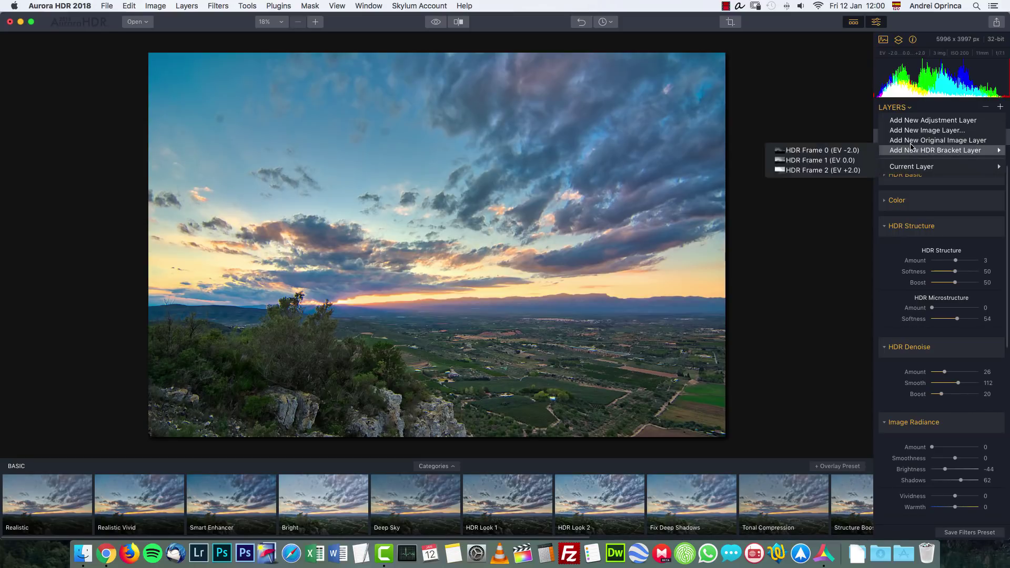
pyautogui.click(918, 142)
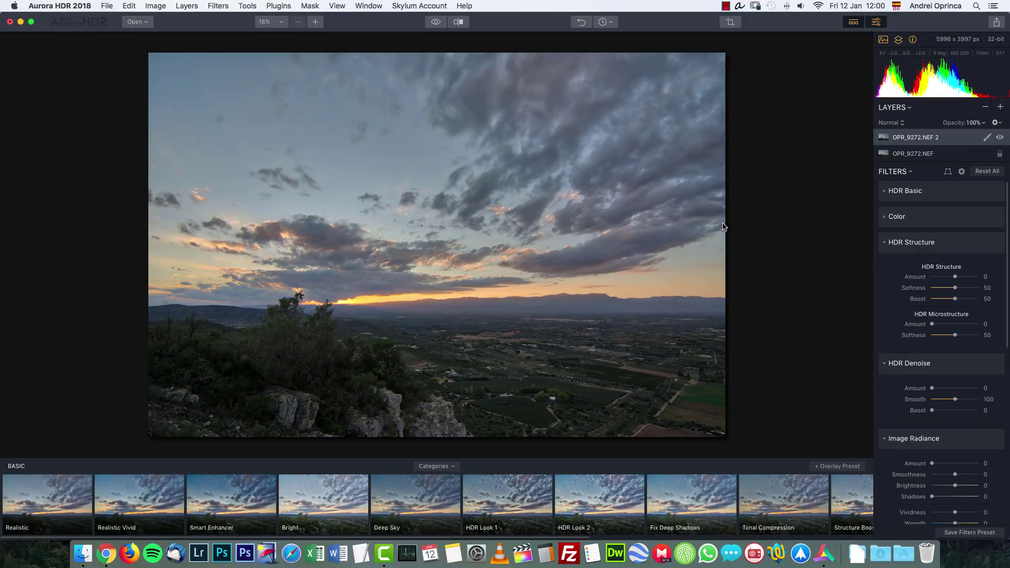
pyautogui.click(1000, 138)
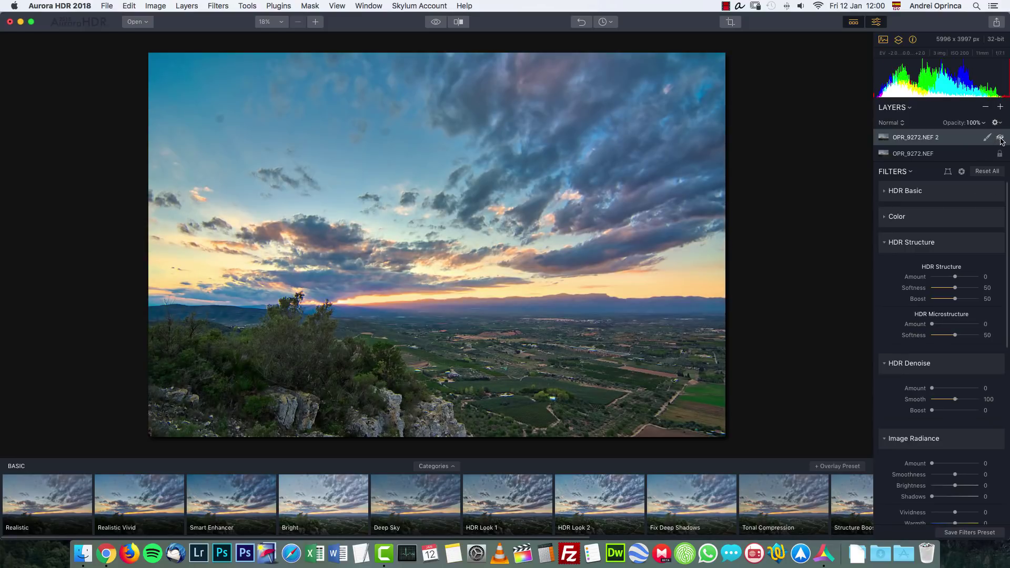
pyautogui.click(999, 138)
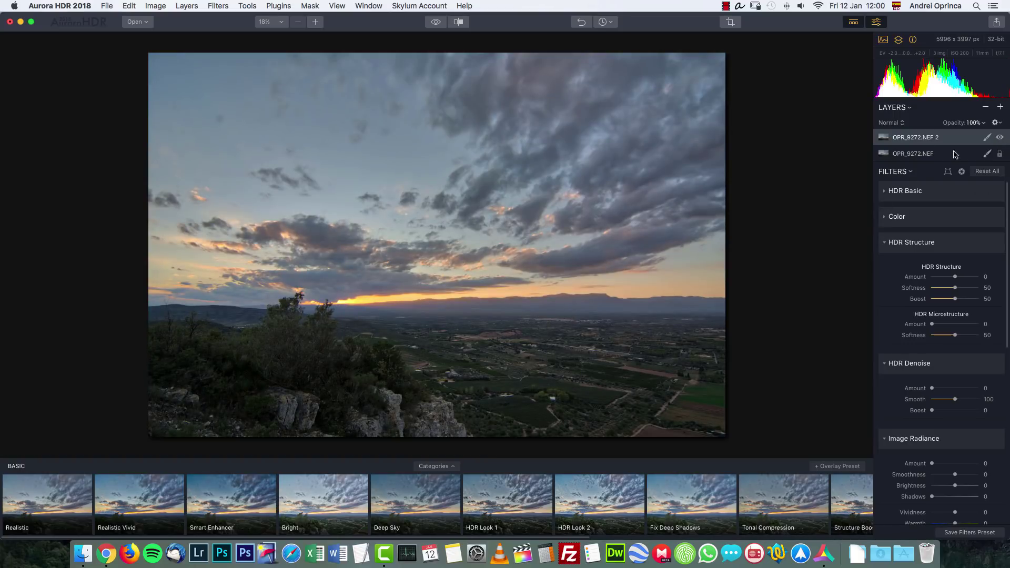
# Step: Review the mask types and layer options of the OPR_9272.NEF 2 layer, and delete that layer
pyautogui.click(987, 138)
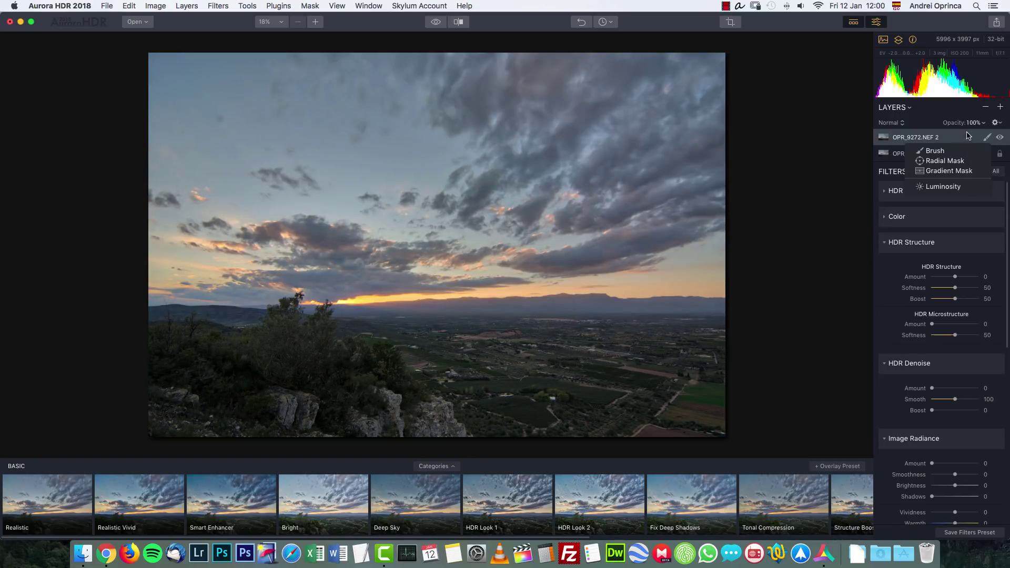
pyautogui.rightClick(898, 136)
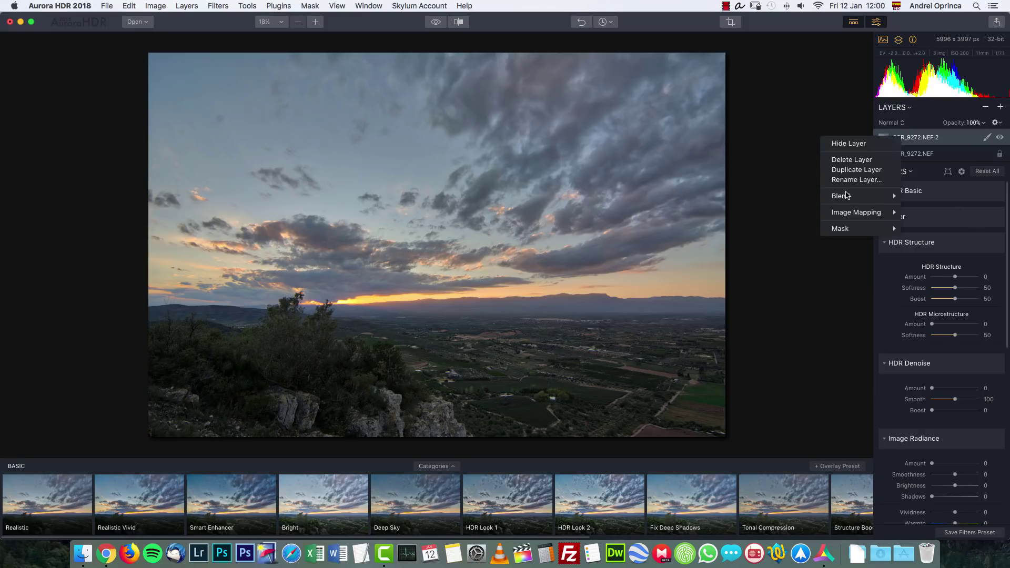
pyautogui.moveTo(868, 196)
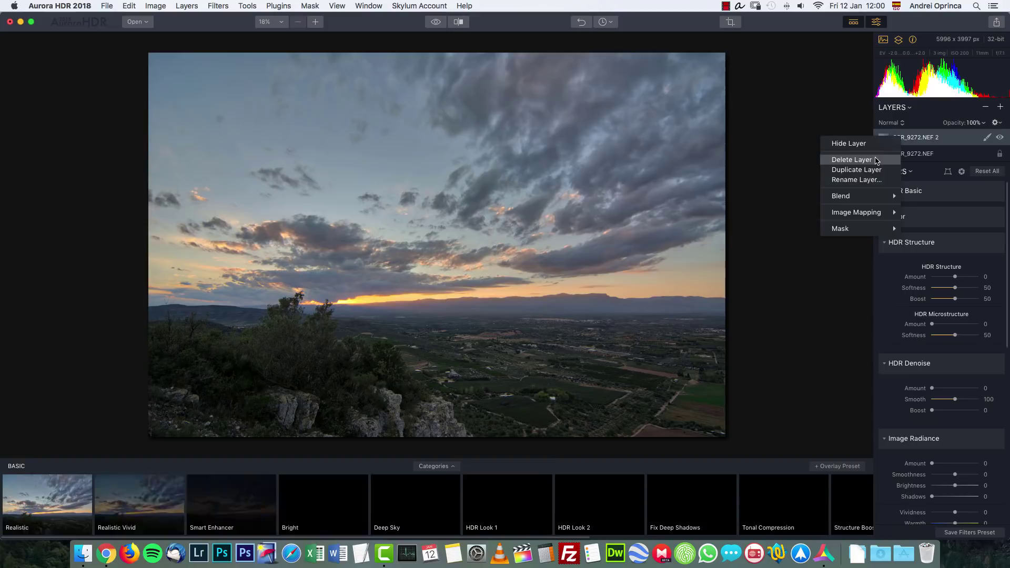
pyautogui.click(876, 160)
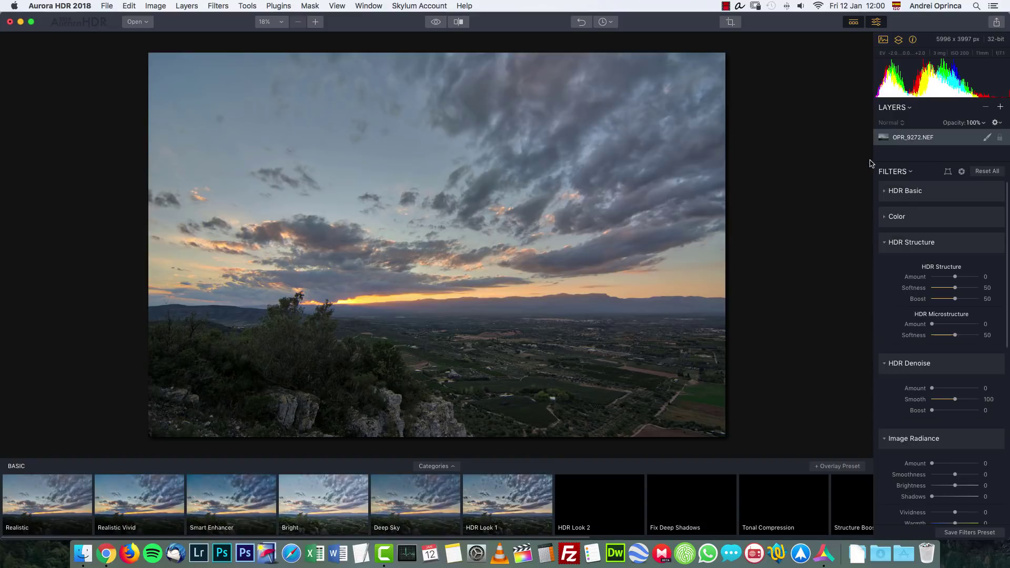
# Step: Add a new adjustment layer, expand the HDR Basic filter and rename the layer as Contrast
pyautogui.click(895, 108)
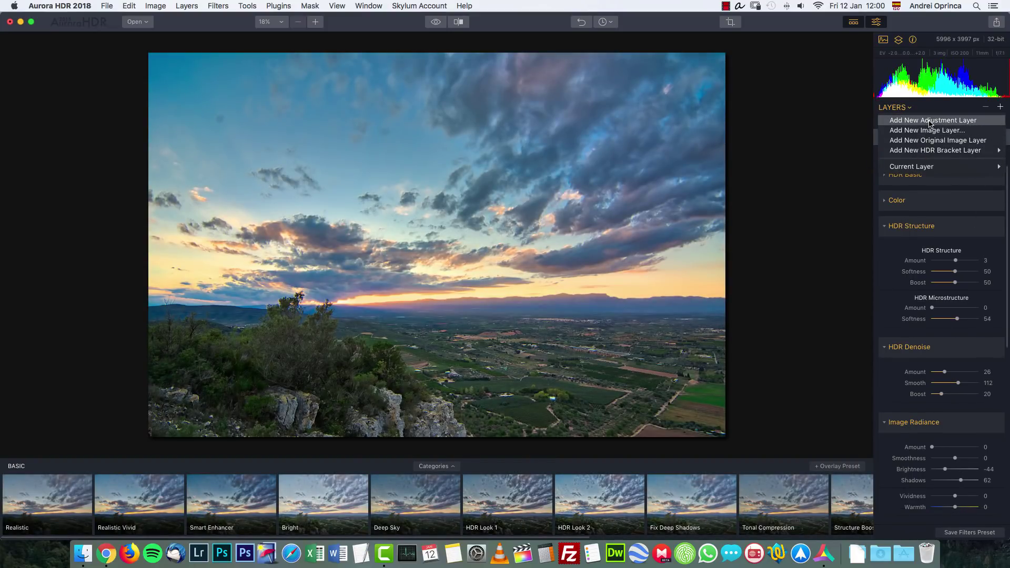
pyautogui.click(928, 121)
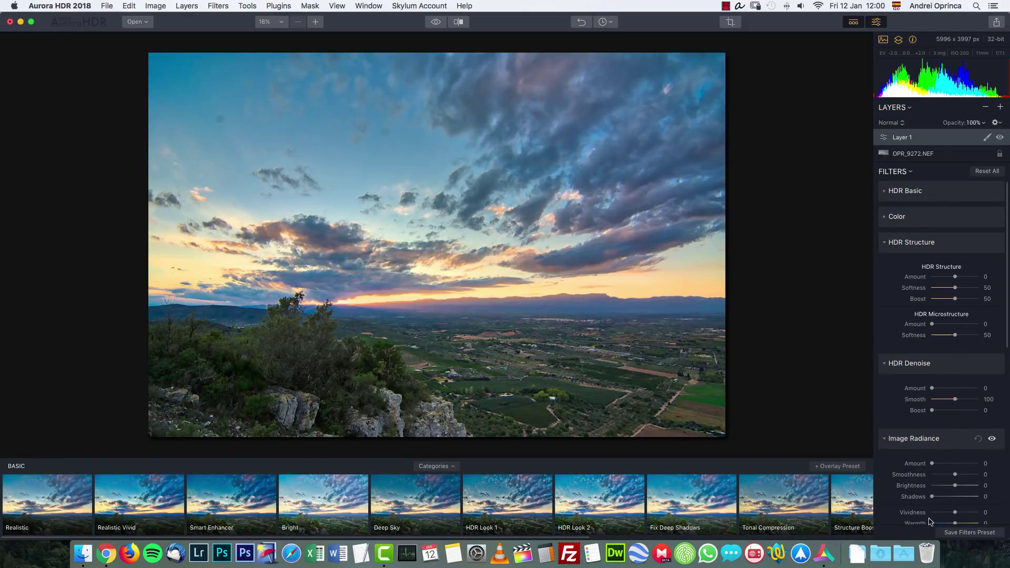
pyautogui.click(914, 154)
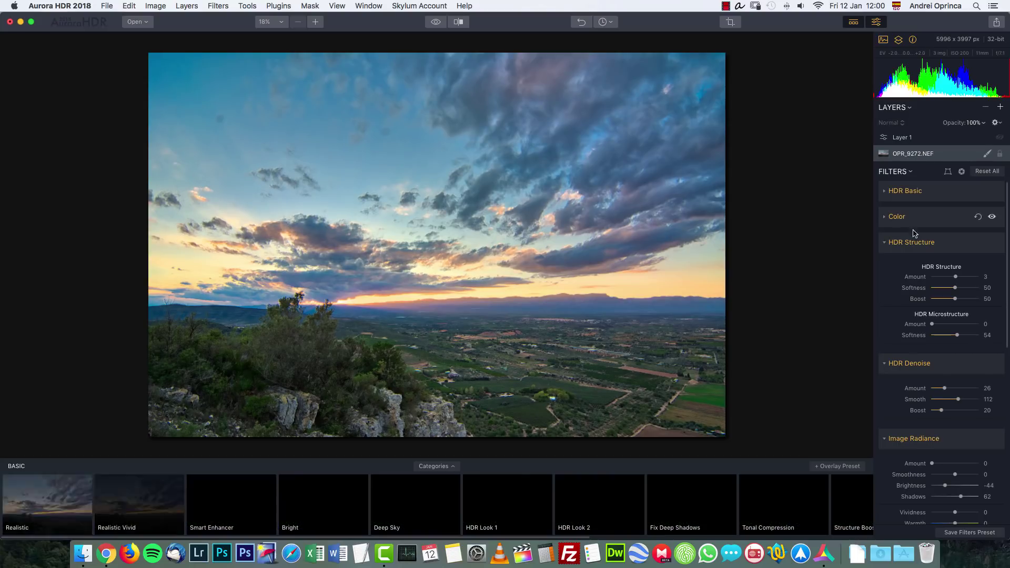
pyautogui.click(890, 194)
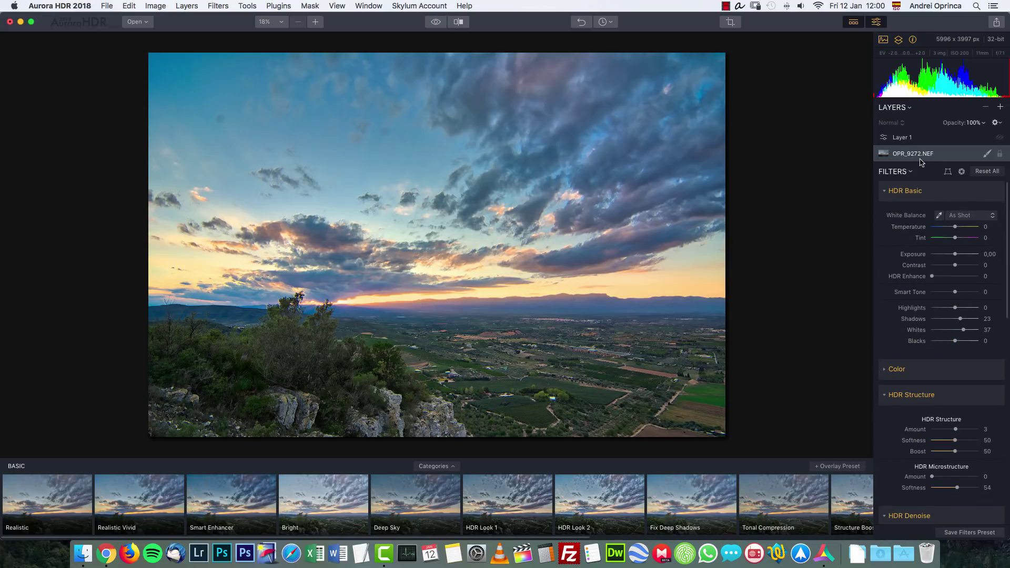
pyautogui.click(903, 138)
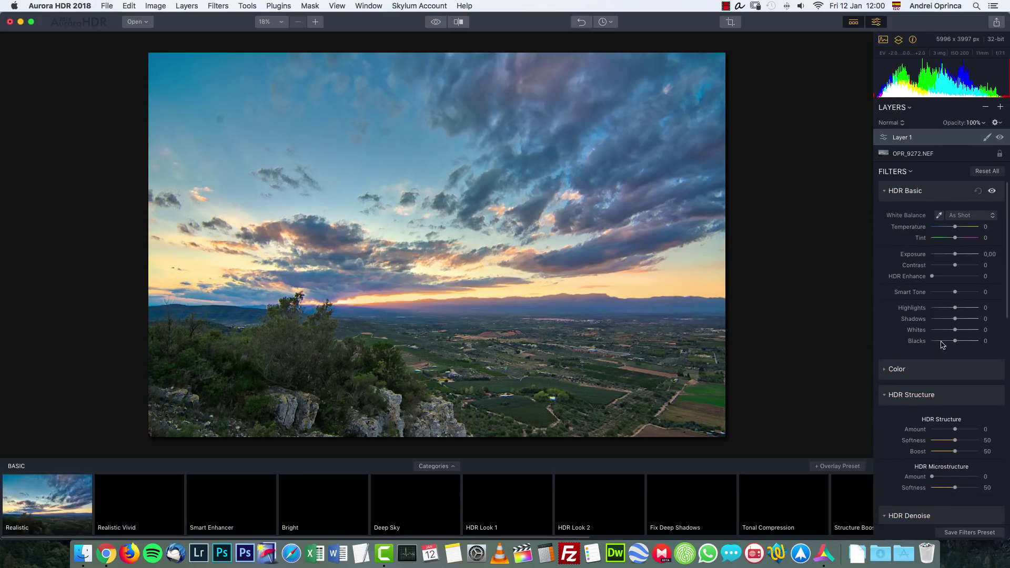
pyautogui.doubleClick(903, 137)
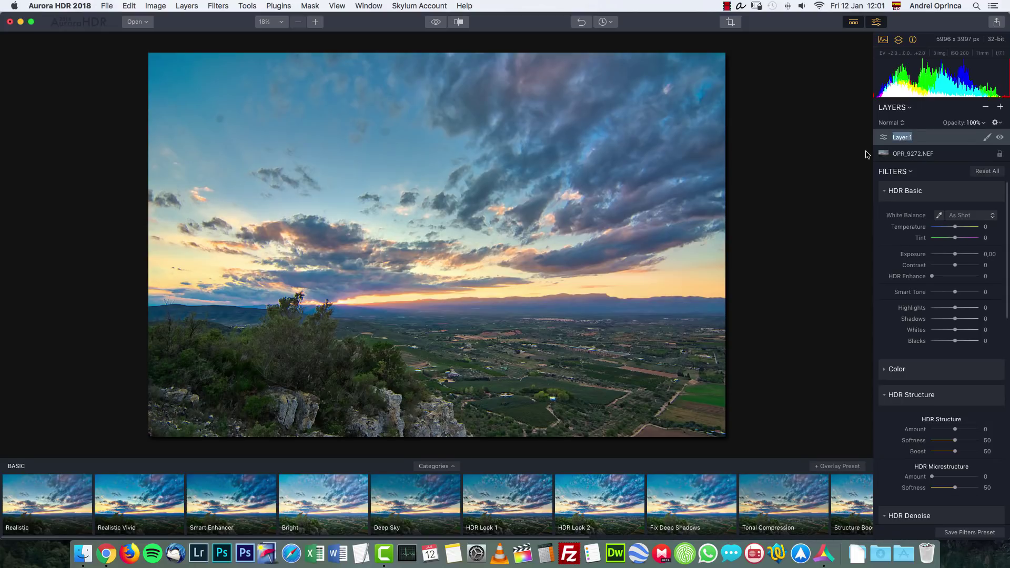
pyautogui.write('Contrast')
# Step: Set the Contrast layer's HDR Basic values to Contrast 6, Highlights 51 and Shadows 44, and collapse the filter
pyautogui.moveTo(962, 265); pyautogui.dragTo(964, 266)
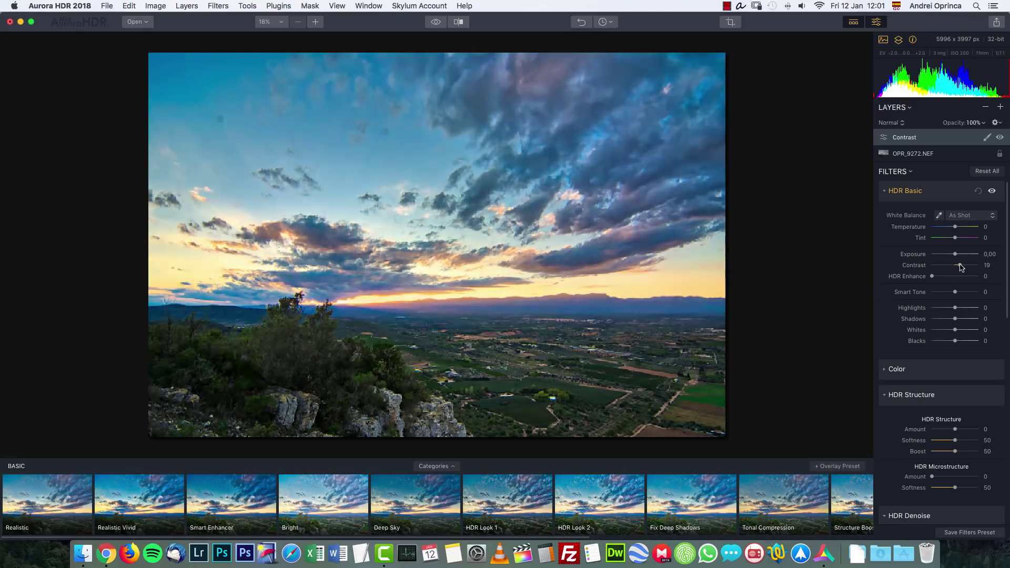
pyautogui.moveTo(955, 308)
pyautogui.mouseDown()
pyautogui.moveTo(966, 308)
pyautogui.moveTo(941, 315)
pyautogui.moveTo(964, 319)
pyautogui.mouseUp()
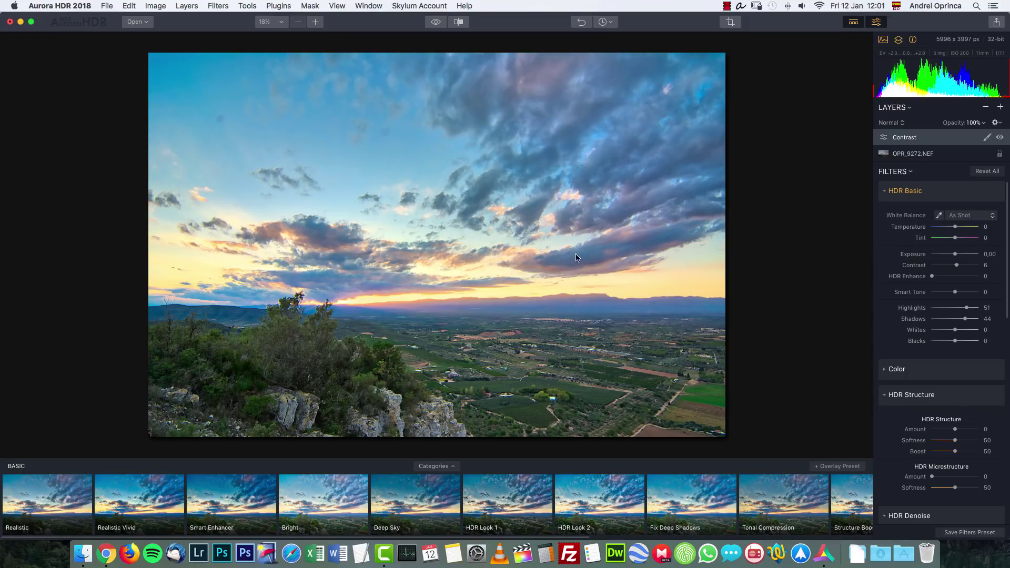
pyautogui.click(890, 192)
# Step: Draw a large radial mask on the Contrast layer, centered just above the sunset horizon, and enlarge it slightly
pyautogui.click(987, 137)
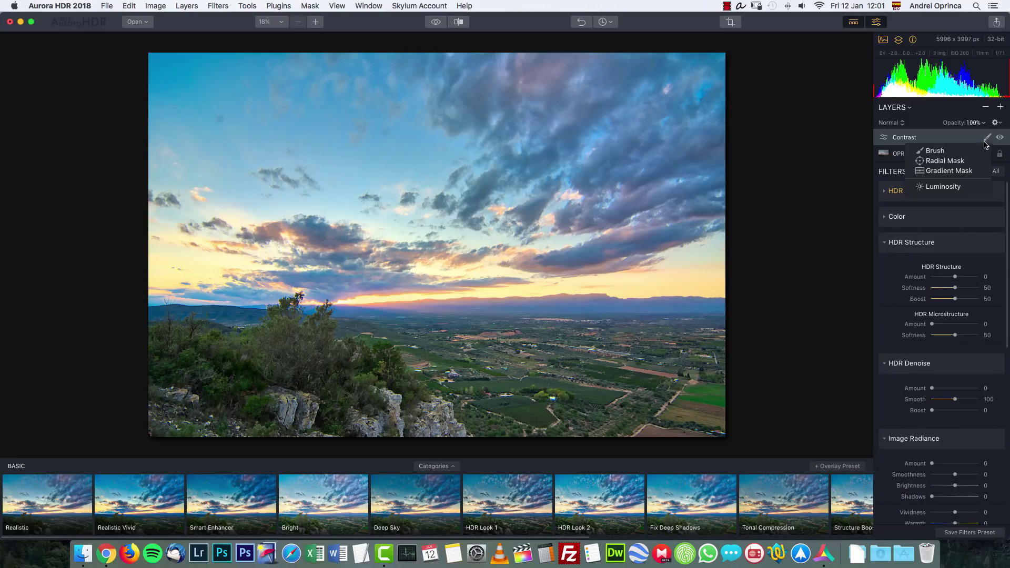
pyautogui.click(944, 161)
pyautogui.moveTo(415, 276); pyautogui.dragTo(692, 276)
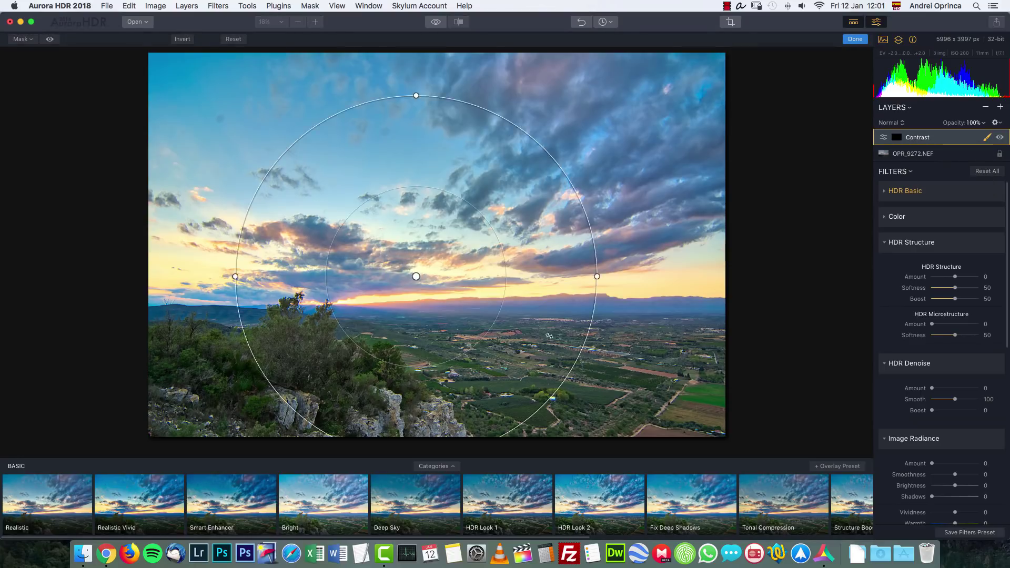
pyautogui.moveTo(550, 312); pyautogui.dragTo(514, 303)
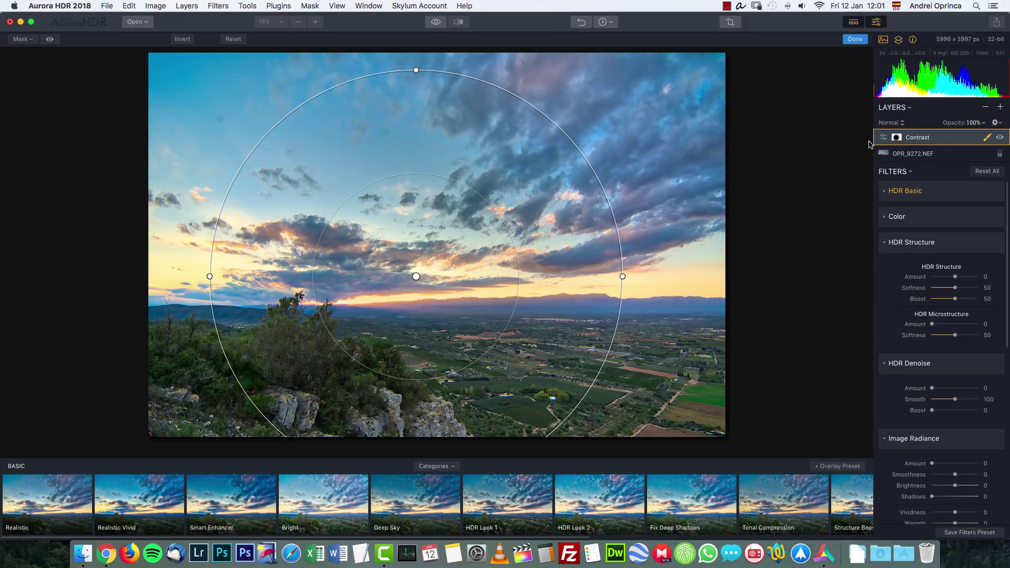
# Step: Invert the Contrast layer's radial mask and invert it back
pyautogui.click(896, 138)
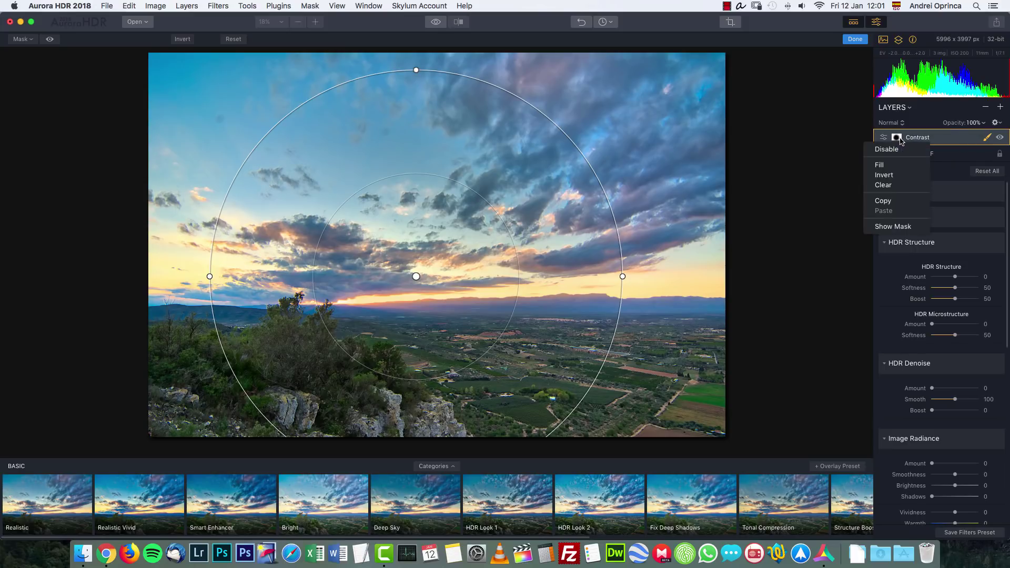
pyautogui.click(895, 175)
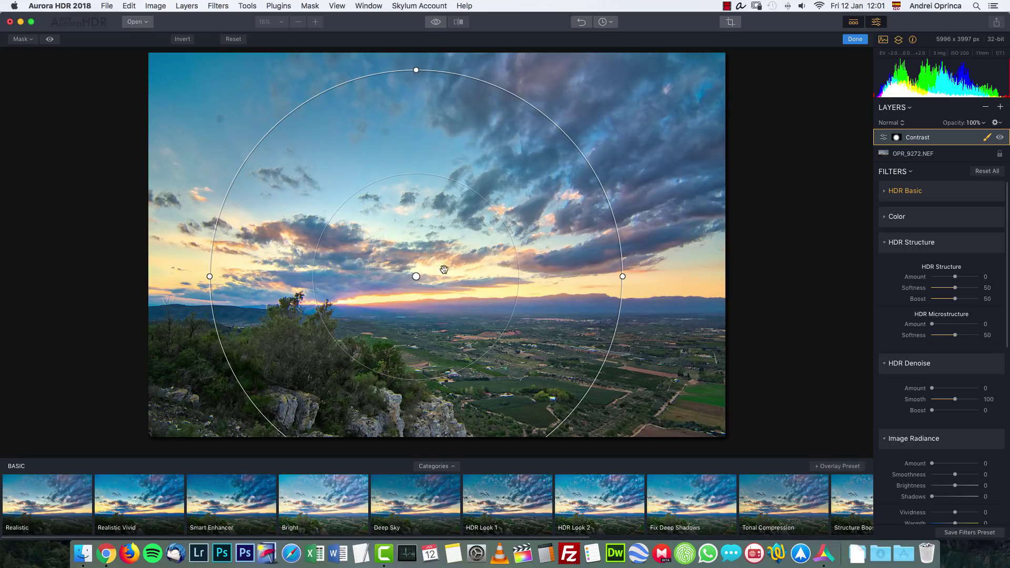
pyautogui.click(898, 138)
pyautogui.click(892, 175)
# Step: Clear the Contrast layer's radial mask, try to fill the mask and leave mask editing
pyautogui.click(895, 139)
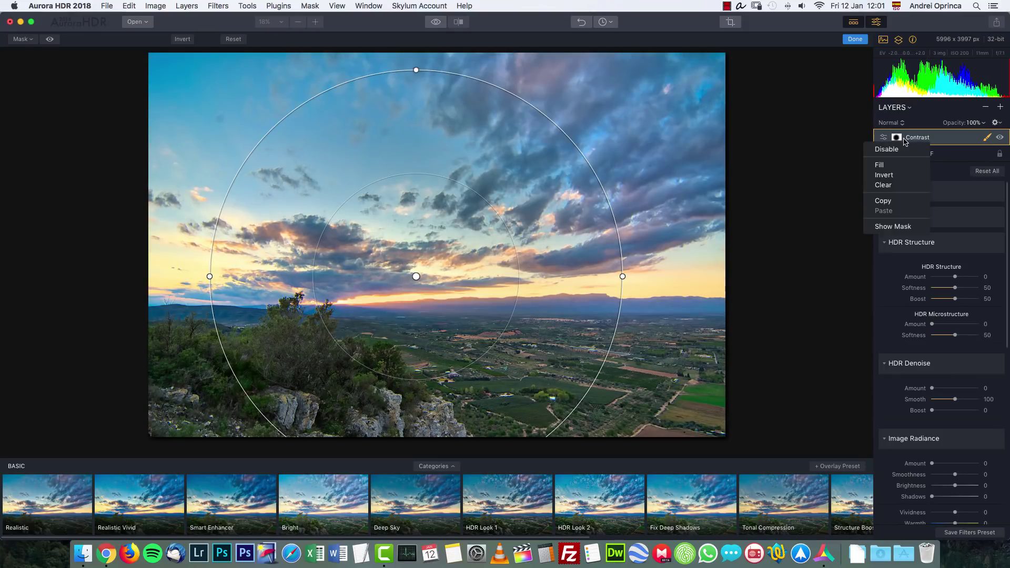
pyautogui.click(890, 185)
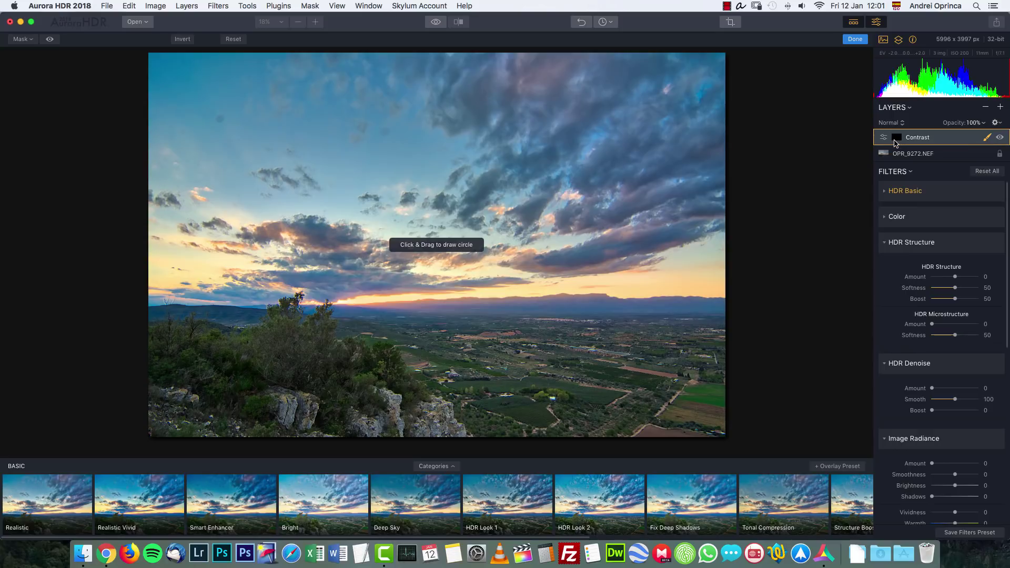
pyautogui.click(898, 141)
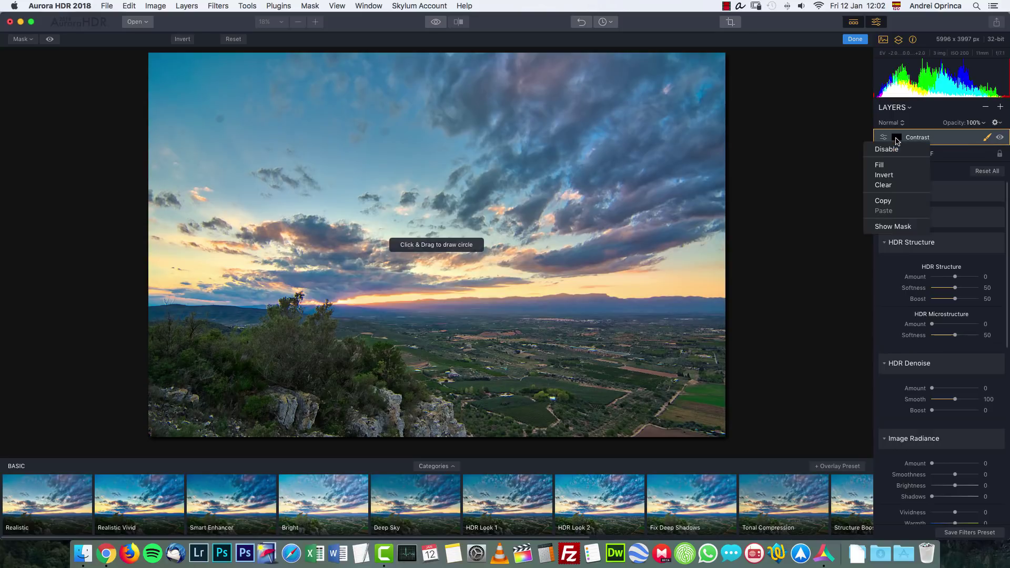
pyautogui.click(894, 166)
pyautogui.click(986, 138)
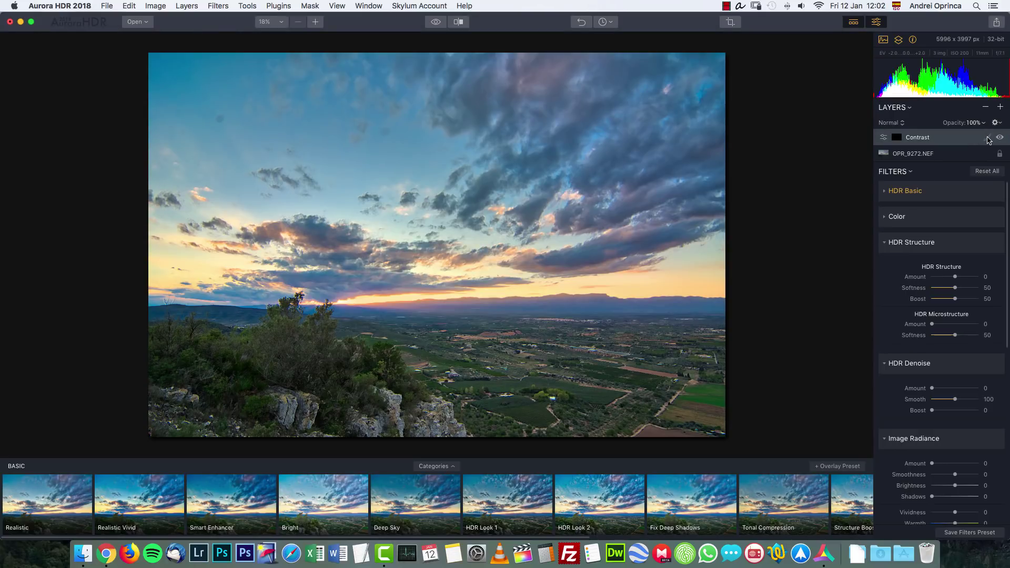
# Step: Brush the Contrast layer's mask over the foreground bushes and rocks, the clouds above the horizon and the upper-right clouds
pyautogui.click(987, 138)
pyautogui.click(944, 150)
pyautogui.moveTo(377, 283)
pyautogui.mouseDown()
pyautogui.moveTo(335, 322)
pyautogui.moveTo(288, 316)
pyautogui.moveTo(331, 335)
pyautogui.moveTo(264, 348)
pyautogui.moveTo(335, 344)
pyautogui.moveTo(201, 342)
pyautogui.moveTo(304, 375)
pyautogui.moveTo(270, 361)
pyautogui.mouseUp()
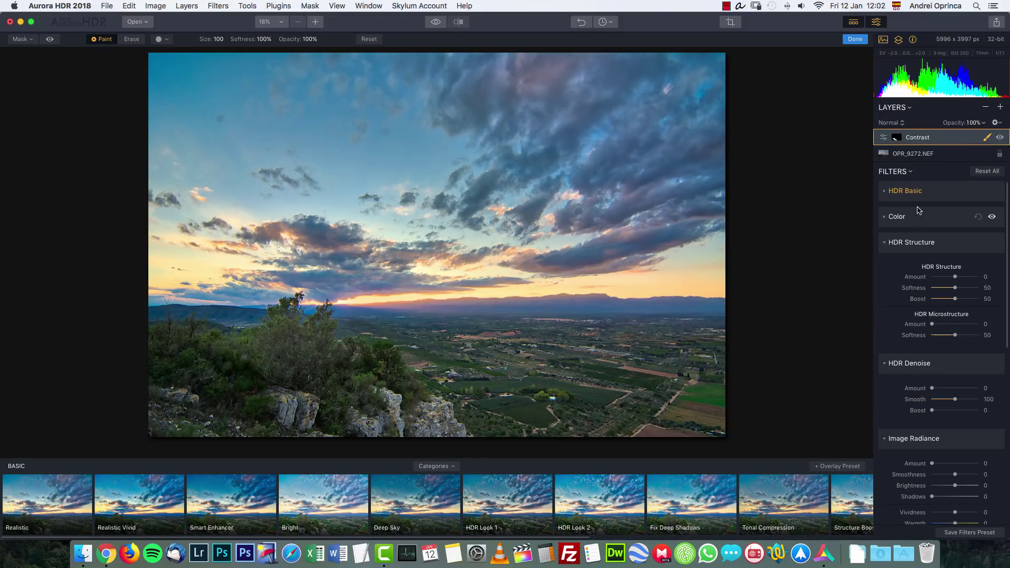
pyautogui.click(899, 198)
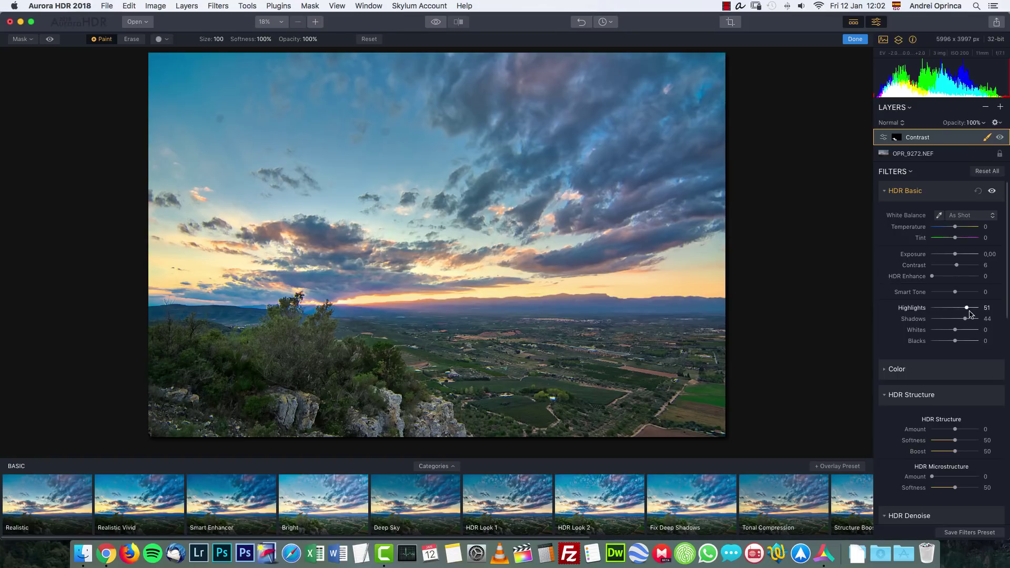
pyautogui.moveTo(624, 284)
pyautogui.mouseDown()
pyautogui.moveTo(568, 270)
pyautogui.moveTo(577, 269)
pyautogui.moveTo(399, 261)
pyautogui.moveTo(312, 277)
pyautogui.moveTo(396, 271)
pyautogui.moveTo(371, 232)
pyautogui.moveTo(281, 234)
pyautogui.moveTo(265, 250)
pyautogui.moveTo(334, 293)
pyautogui.moveTo(333, 274)
pyautogui.moveTo(550, 266)
pyautogui.moveTo(673, 207)
pyautogui.moveTo(688, 213)
pyautogui.moveTo(704, 144)
pyautogui.moveTo(501, 105)
pyautogui.moveTo(509, 152)
pyautogui.mouseUp()
# Step: Show the Contrast layer's mask as a red overlay on the image
pyautogui.rightClick(897, 141)
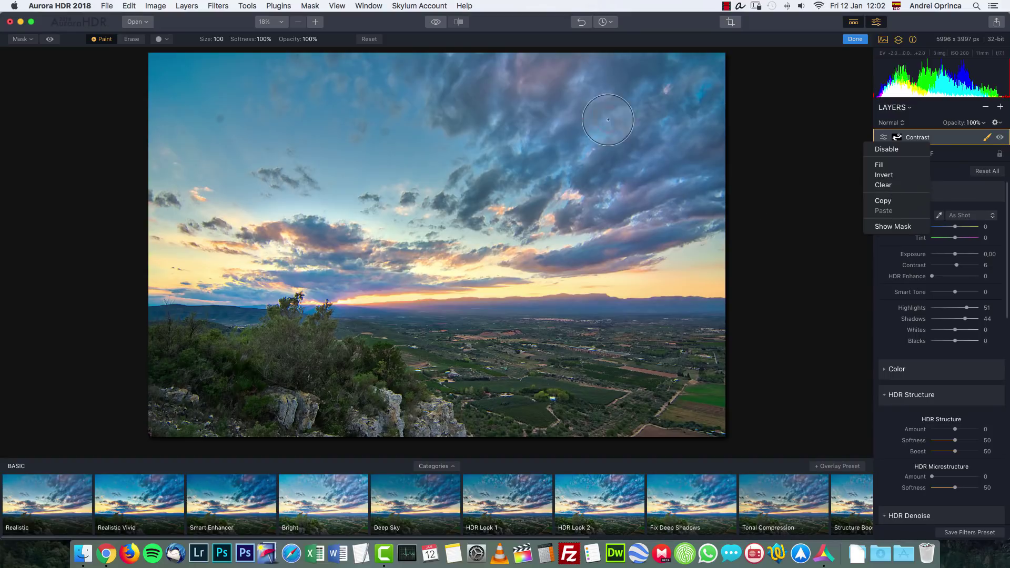
pyautogui.click(135, 58)
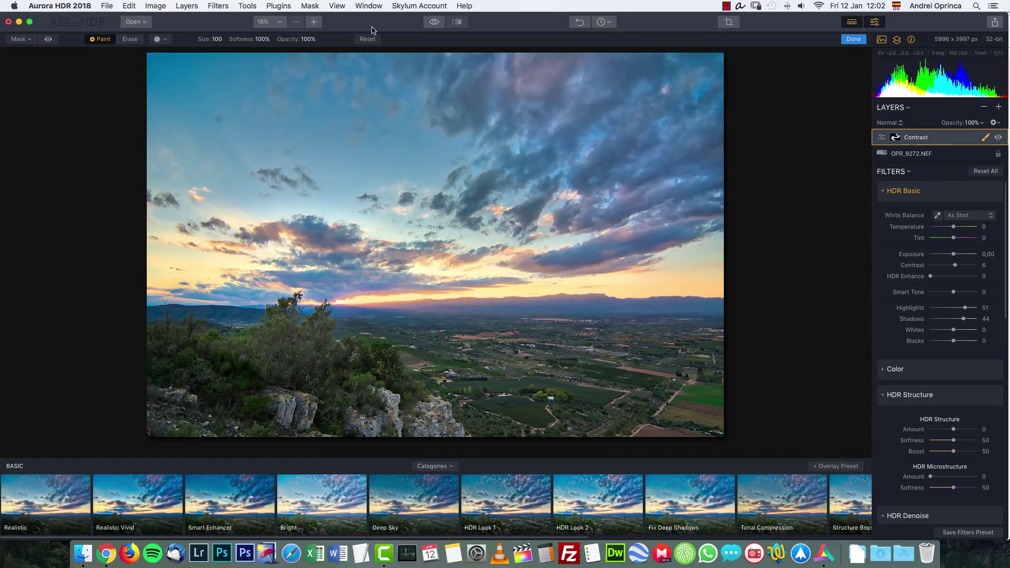
pyautogui.click(31, 40)
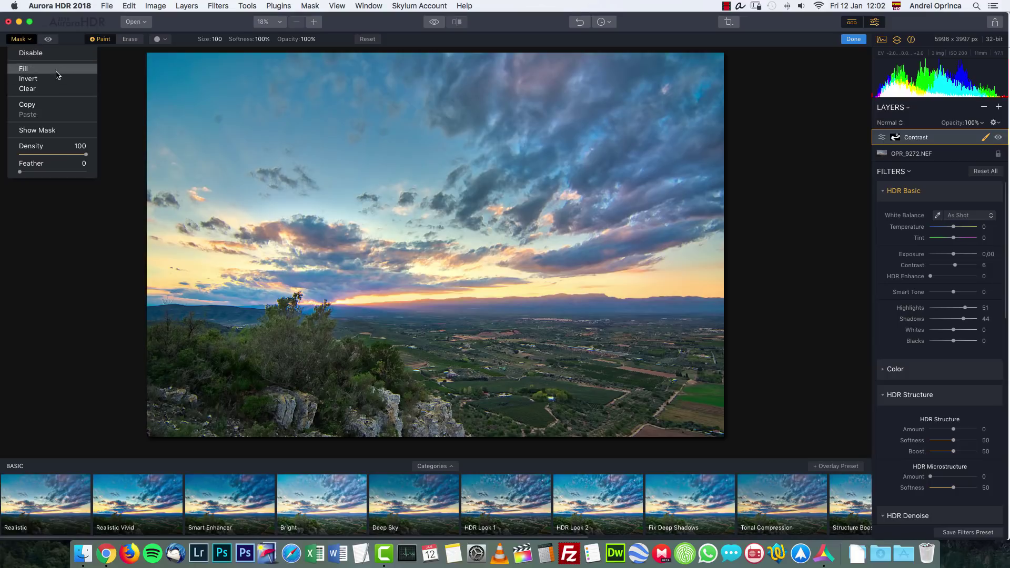
pyautogui.click(60, 132)
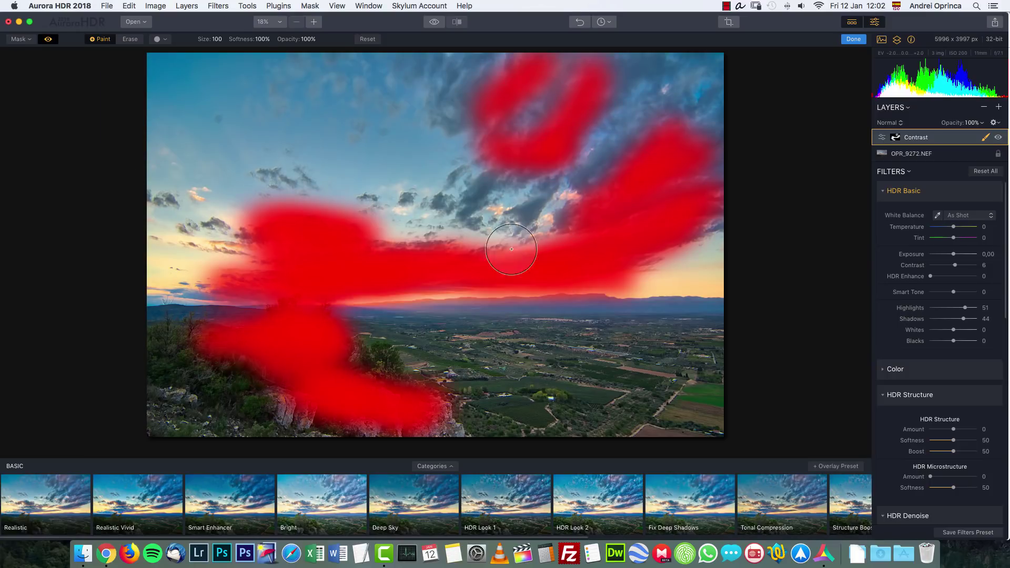
# Step: Lower the density of the Contrast layer's mask to about 62 and restore it to 100
pyautogui.click(31, 40)
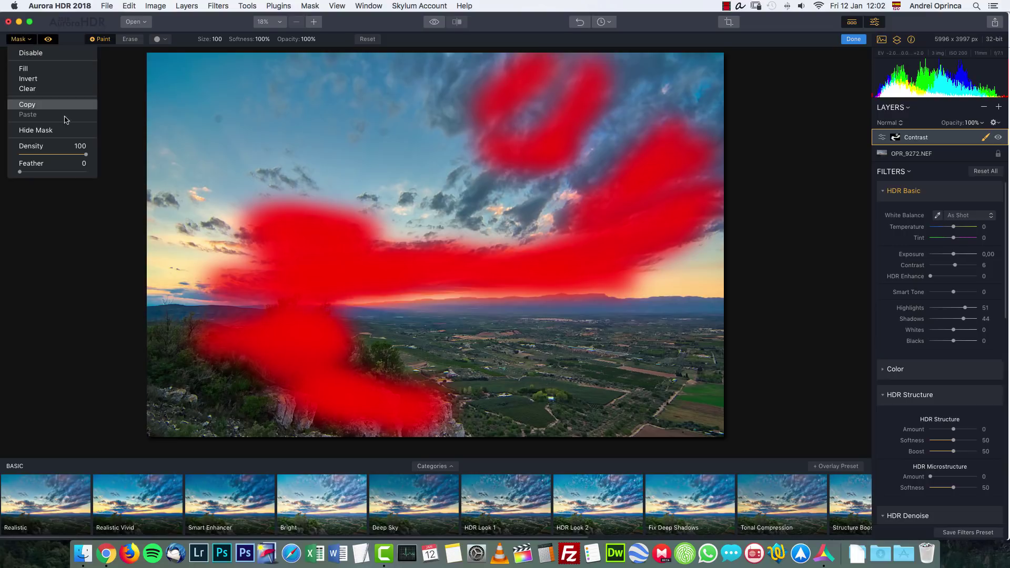
pyautogui.moveTo(85, 155)
pyautogui.mouseDown()
pyautogui.moveTo(53, 157)
pyautogui.moveTo(111, 156)
pyautogui.mouseUp()
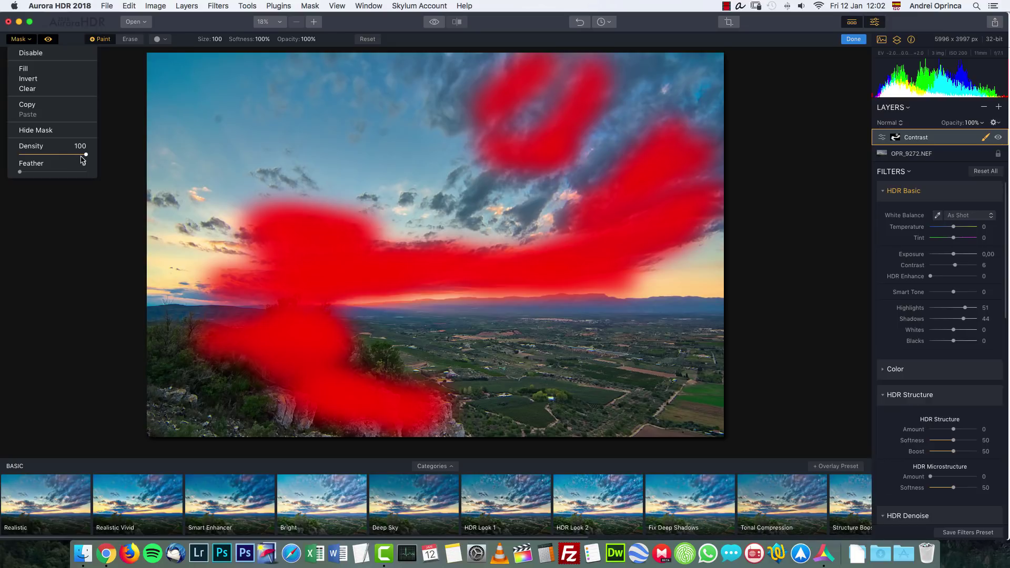
pyautogui.click(896, 137)
pyautogui.click(29, 41)
pyautogui.moveTo(83, 154); pyautogui.dragTo(61, 154)
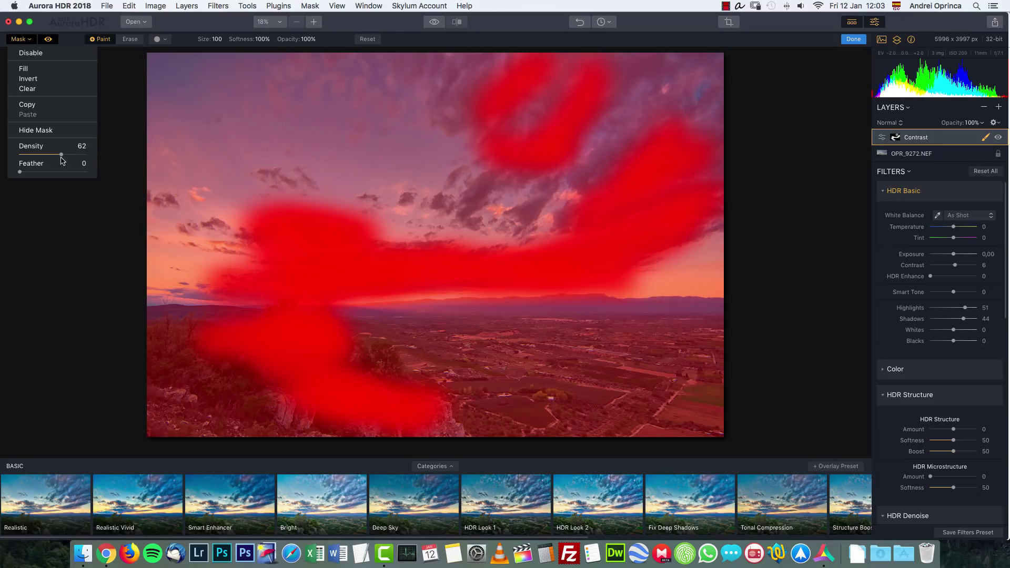
pyautogui.moveTo(61, 158); pyautogui.dragTo(59, 158)
pyautogui.doubleClick(59, 155)
# Step: Set the feather of the Contrast layer's mask to 587 and hide the mask overlay
pyautogui.moveTo(21, 174); pyautogui.dragTo(79, 172)
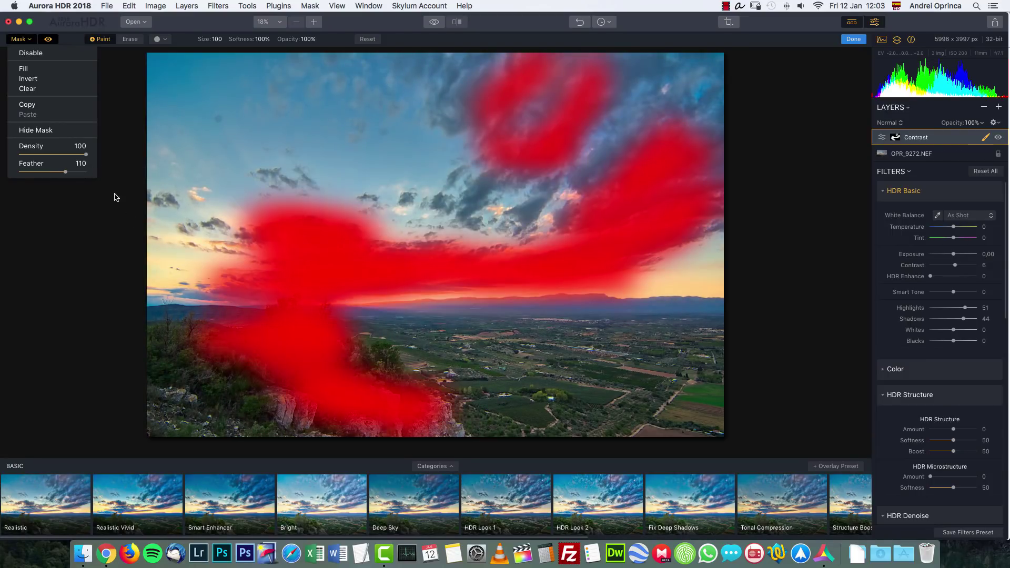
pyautogui.click(75, 171)
pyautogui.click(82, 172)
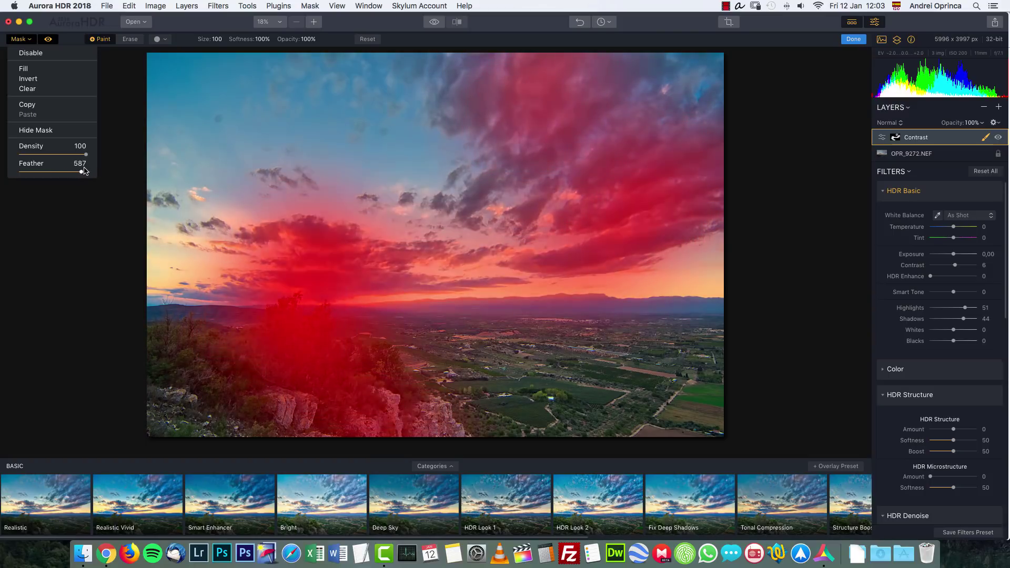
pyautogui.click(32, 130)
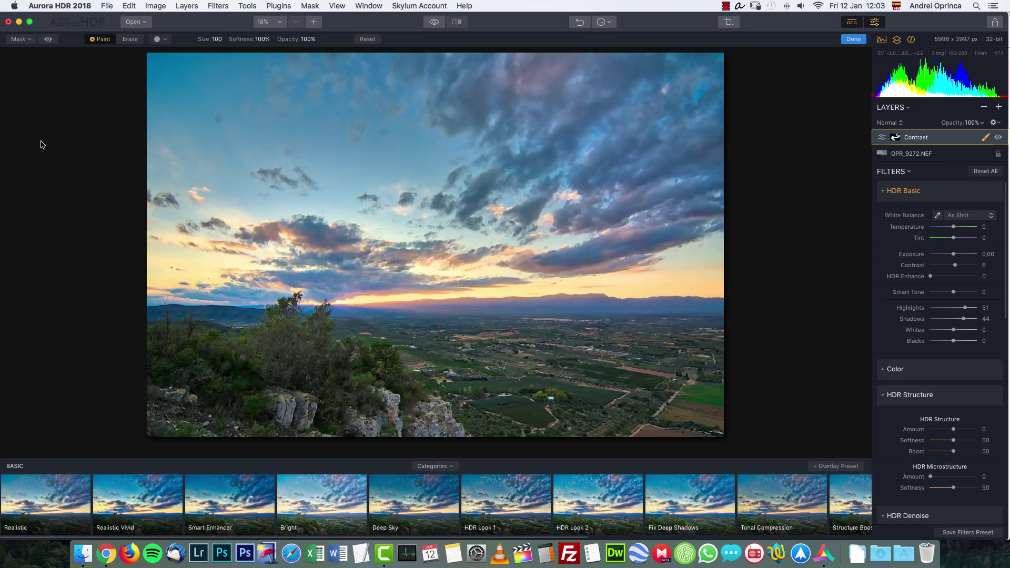
# Step: Temporarily disable the Contrast layer's mask while showing and hiding its overlay, and enable the mask again
pyautogui.rightClick(895, 139)
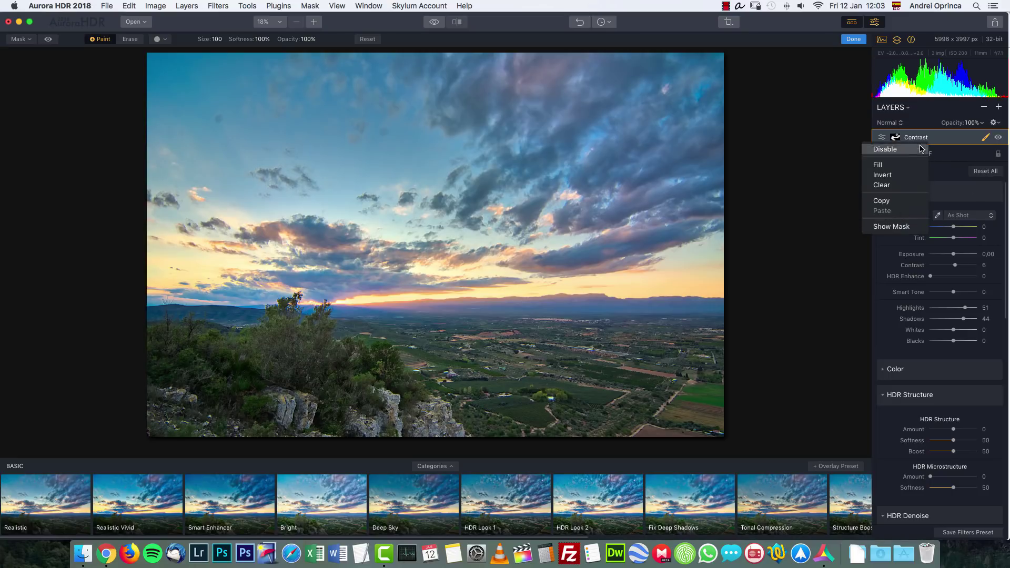
pyautogui.click(899, 138)
pyautogui.rightClick(898, 138)
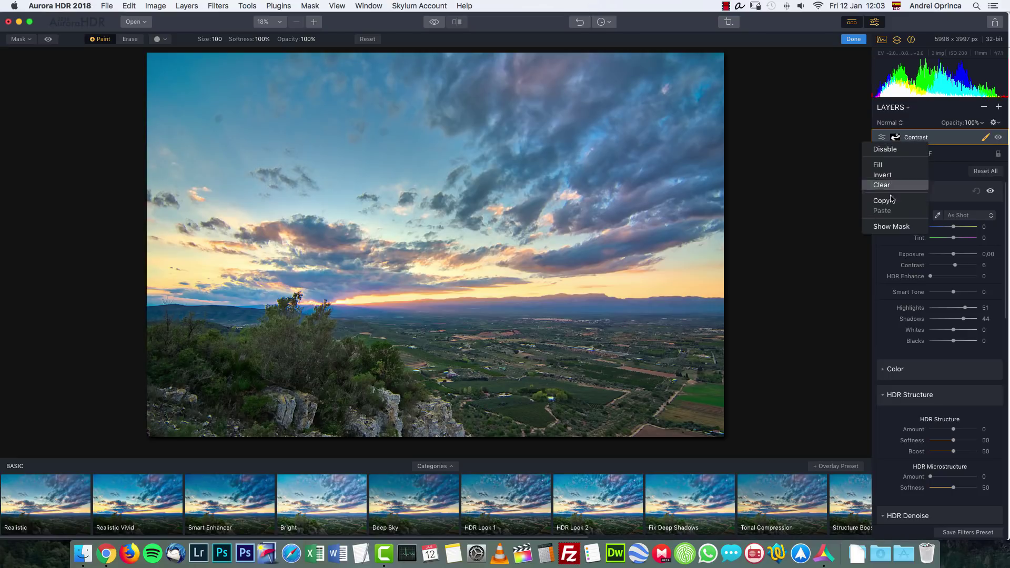
pyautogui.click(887, 227)
pyautogui.rightClick(896, 151)
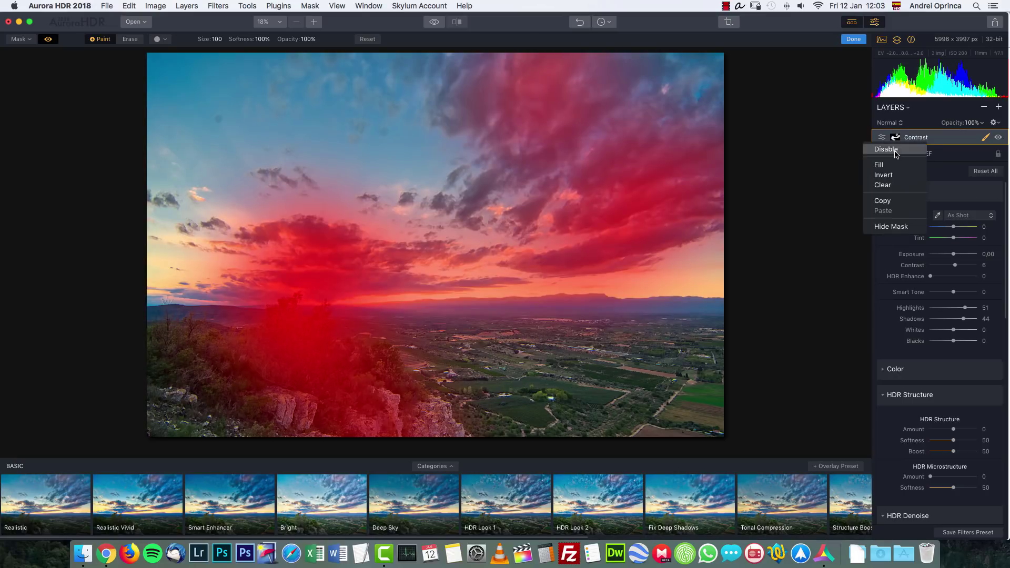
pyautogui.click(896, 153)
pyautogui.rightClick(899, 140)
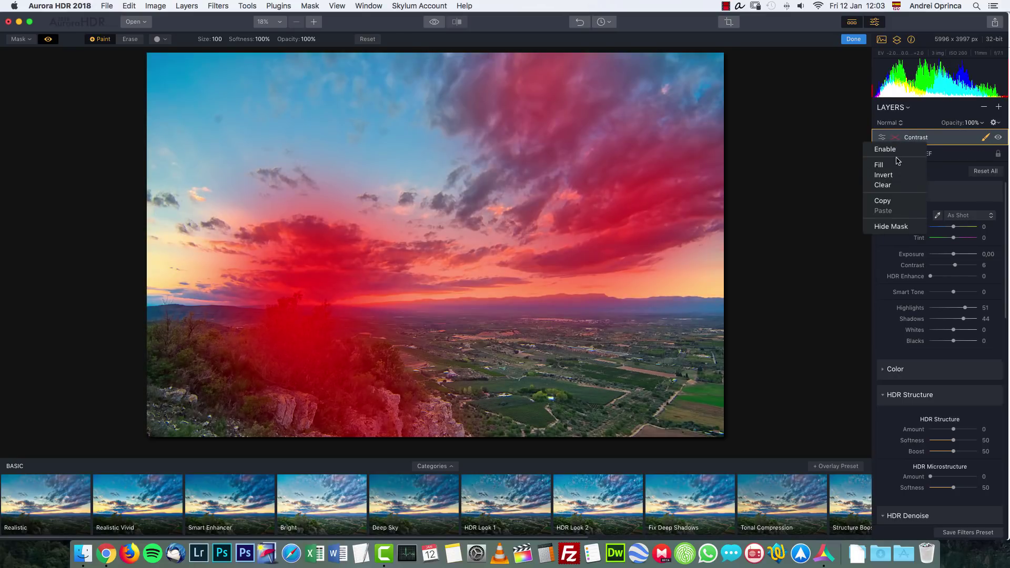
pyautogui.click(898, 219)
pyautogui.rightClick(898, 140)
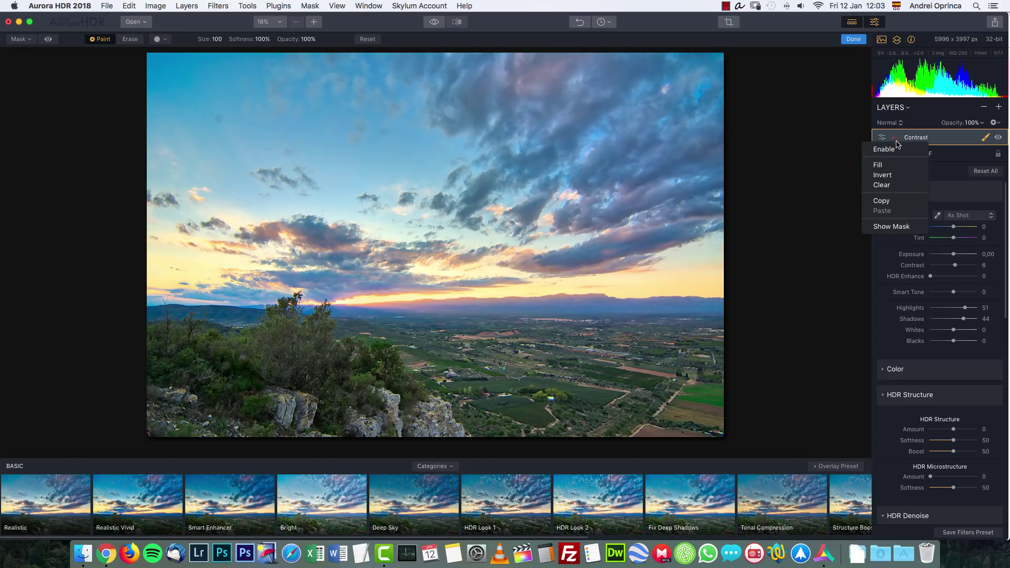
pyautogui.click(892, 152)
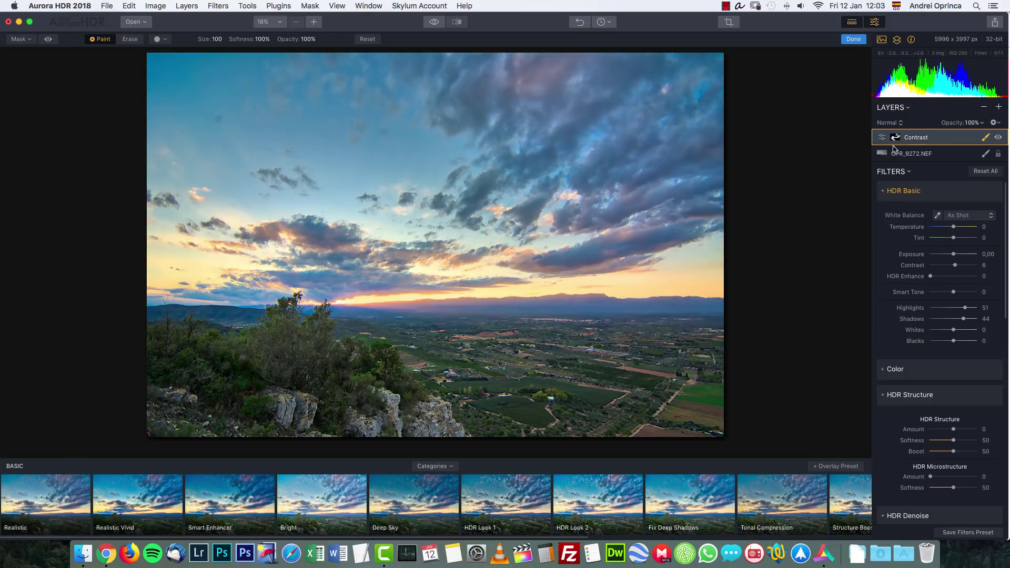
# Step: Leave mask editing and make the OPR_9272.NEF base layer active
pyautogui.rightClick(896, 141)
pyautogui.click(894, 158)
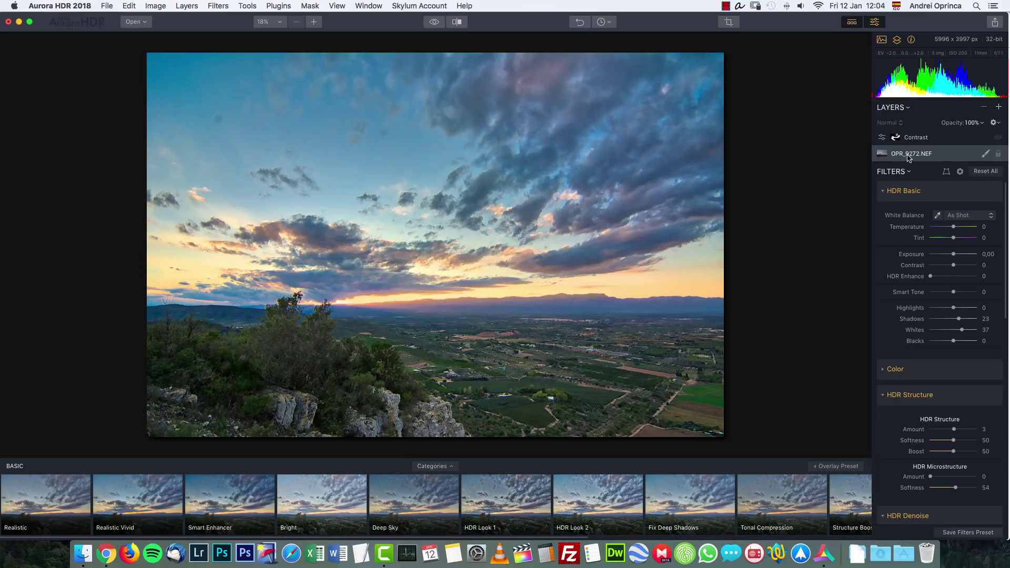
pyautogui.click(942, 140)
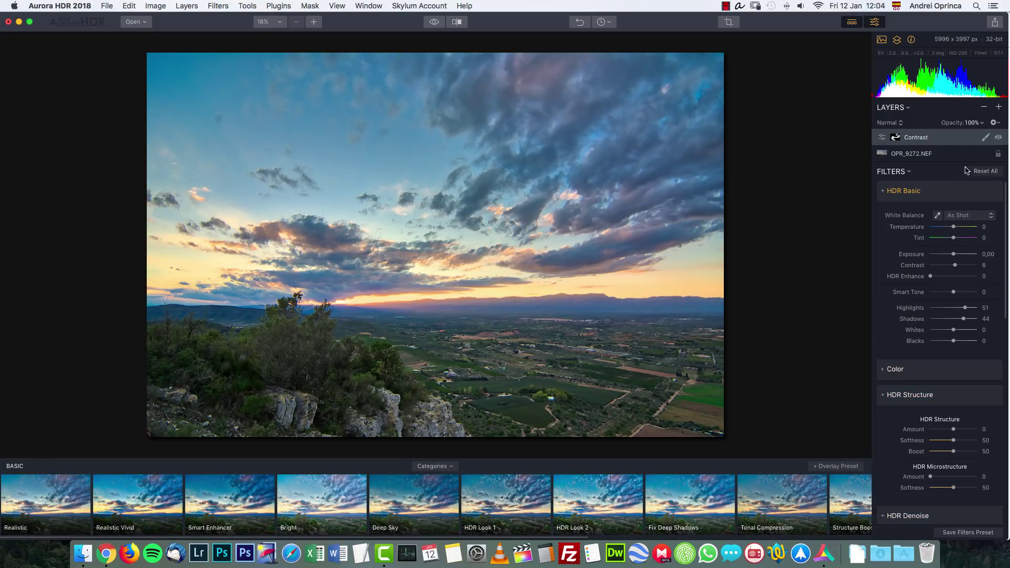
pyautogui.click(951, 155)
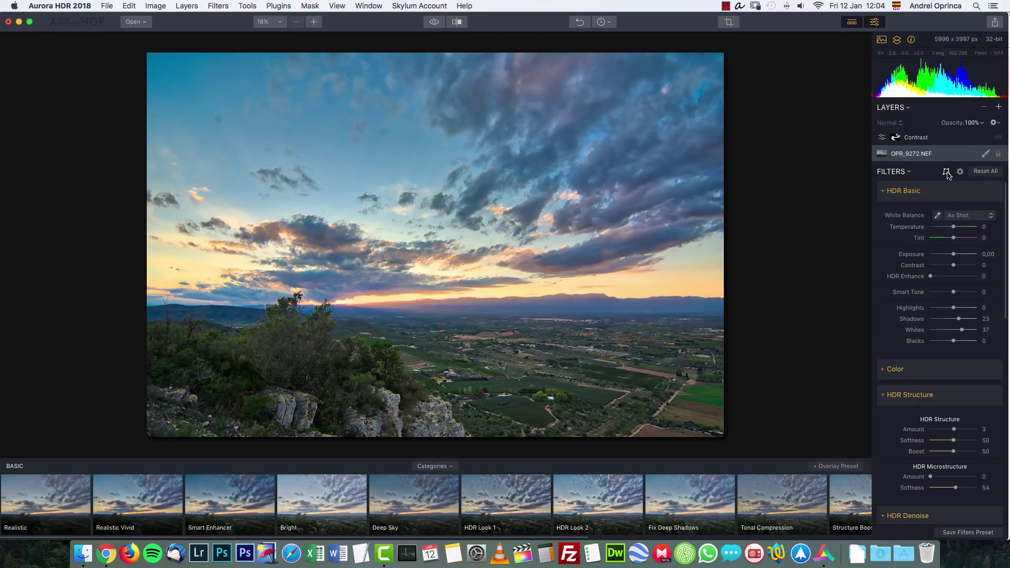
# Step: Try a Transform on the OPR_9272.NEF layer with Vertical 9 and Horizontal 56, and reset it
pyautogui.click(947, 173)
pyautogui.moveTo(953, 201); pyautogui.dragTo(966, 212)
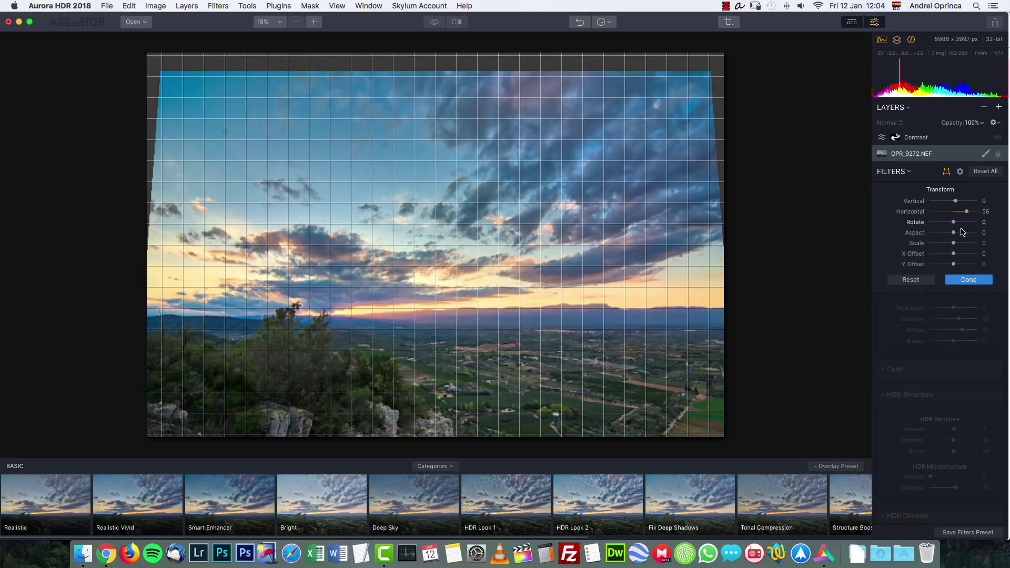
pyautogui.click(920, 282)
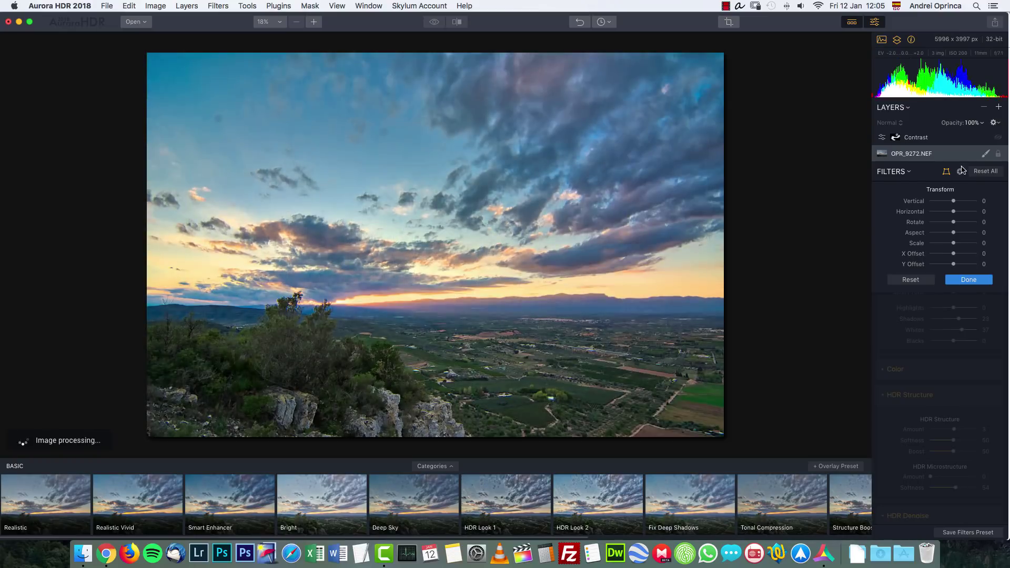
# Step: Try Lens Correction with Distortion -34, Defringe 55, Remove CA 51 and Devignette 110, reset it and close the settings
pyautogui.click(960, 171)
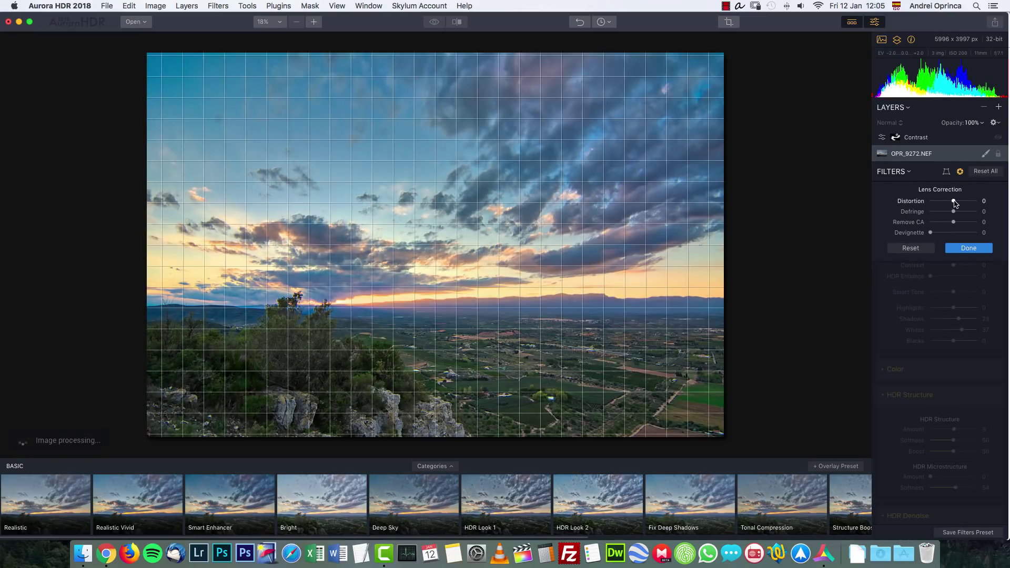
pyautogui.moveTo(966, 204)
pyautogui.mouseDown()
pyautogui.moveTo(945, 204)
pyautogui.moveTo(967, 213)
pyautogui.mouseUp()
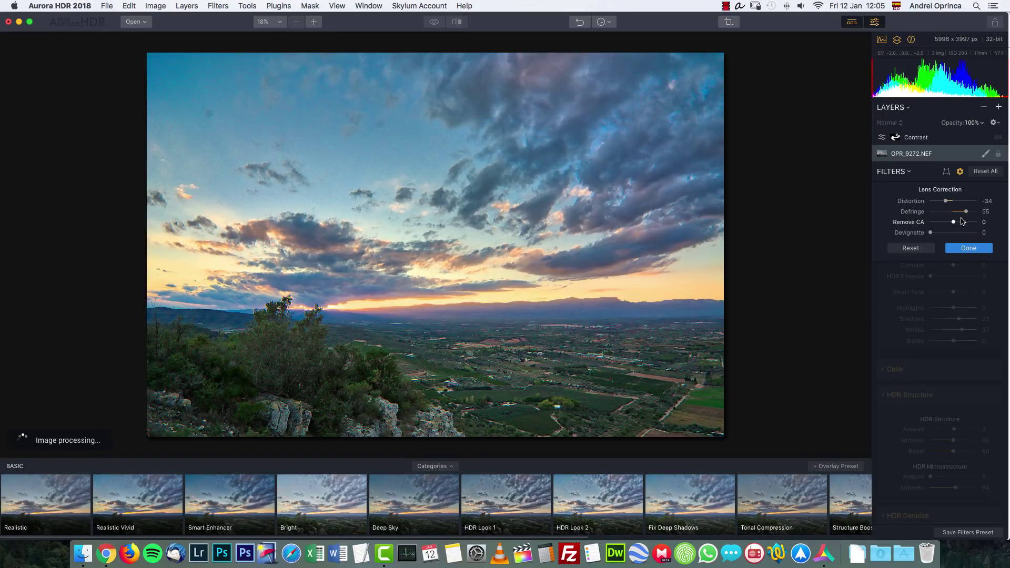
pyautogui.click(955, 233)
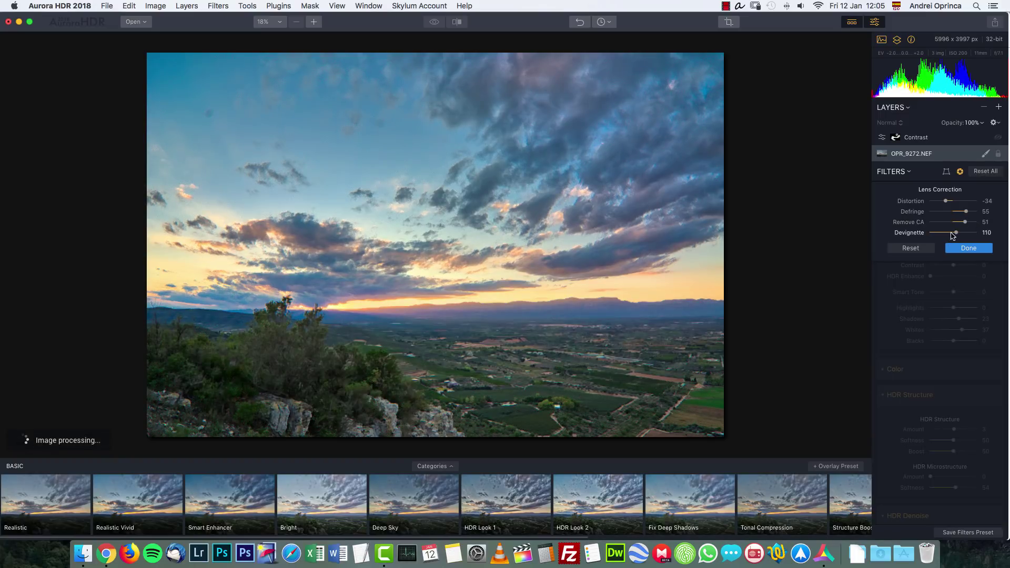
pyautogui.click(915, 250)
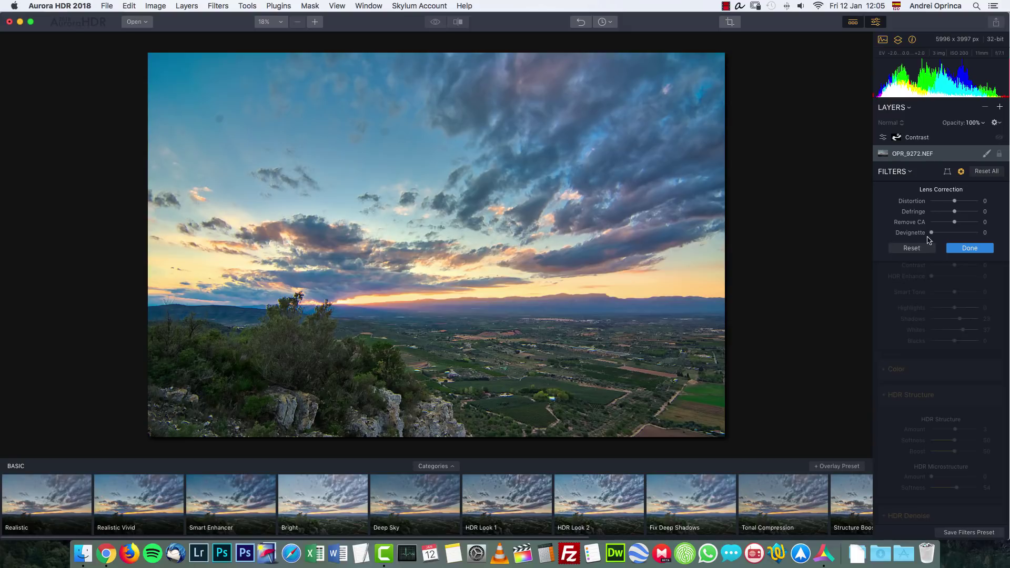
pyautogui.click(964, 172)
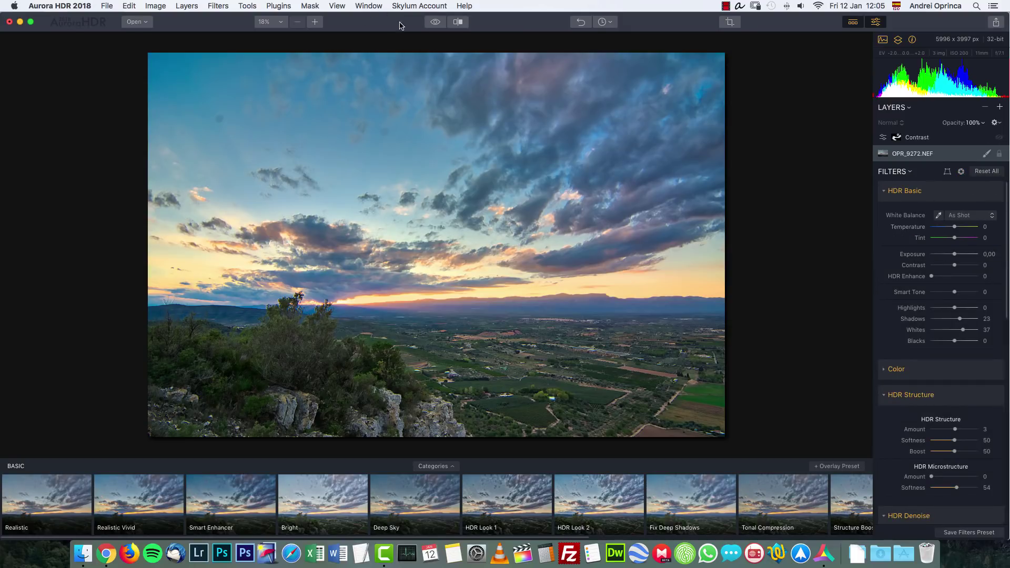
# Step: Compare the original and edited image in split view, sweeping the divider across the whole photo
pyautogui.click(459, 22)
pyautogui.moveTo(435, 164); pyautogui.dragTo(697, 189)
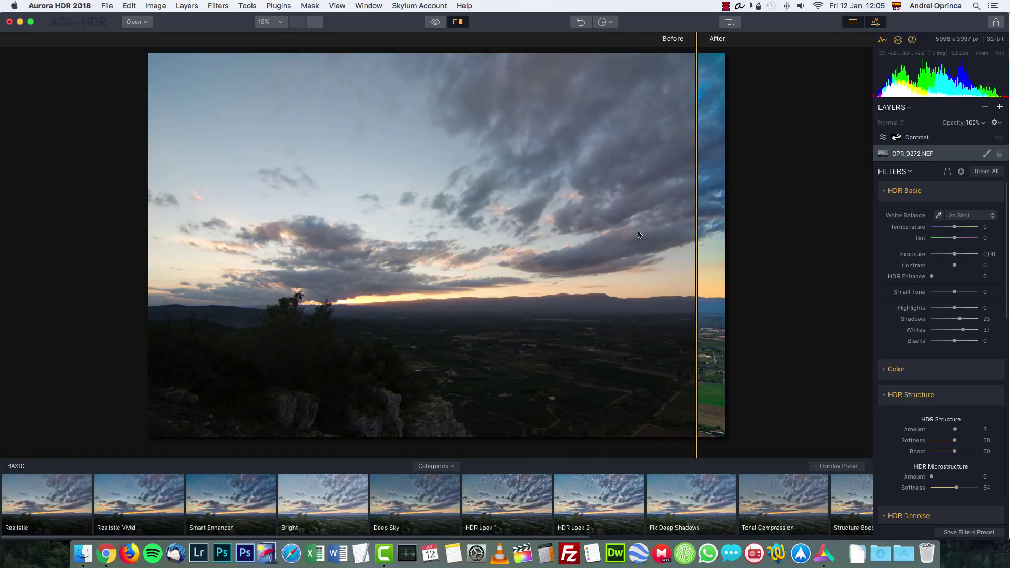
pyautogui.moveTo(697, 186); pyautogui.dragTo(142, 193)
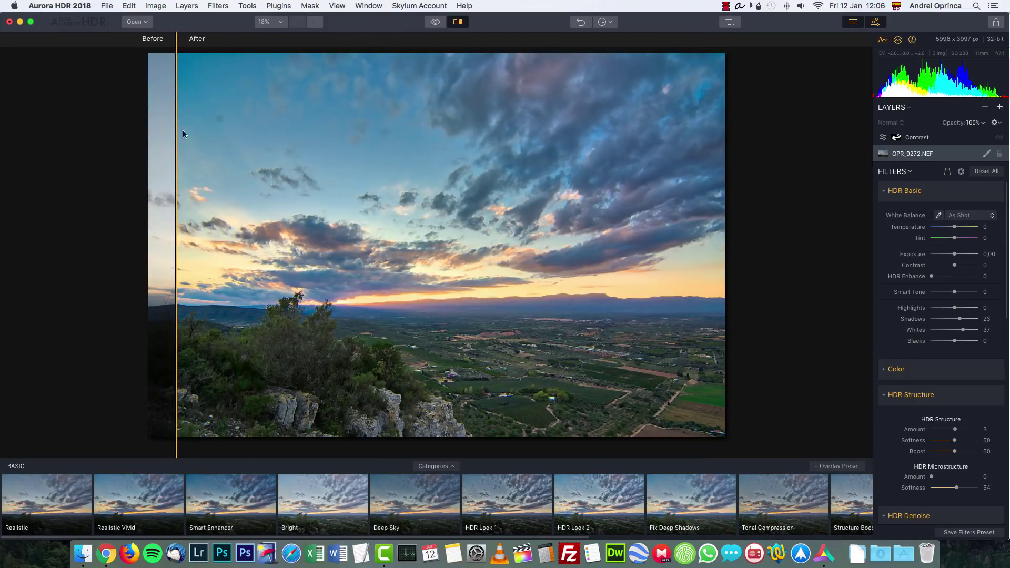
pyautogui.moveTo(174, 114); pyautogui.dragTo(491, 137)
# Step: Review the edit history from the latest change down to the Original entry and close it
pyautogui.click(605, 22)
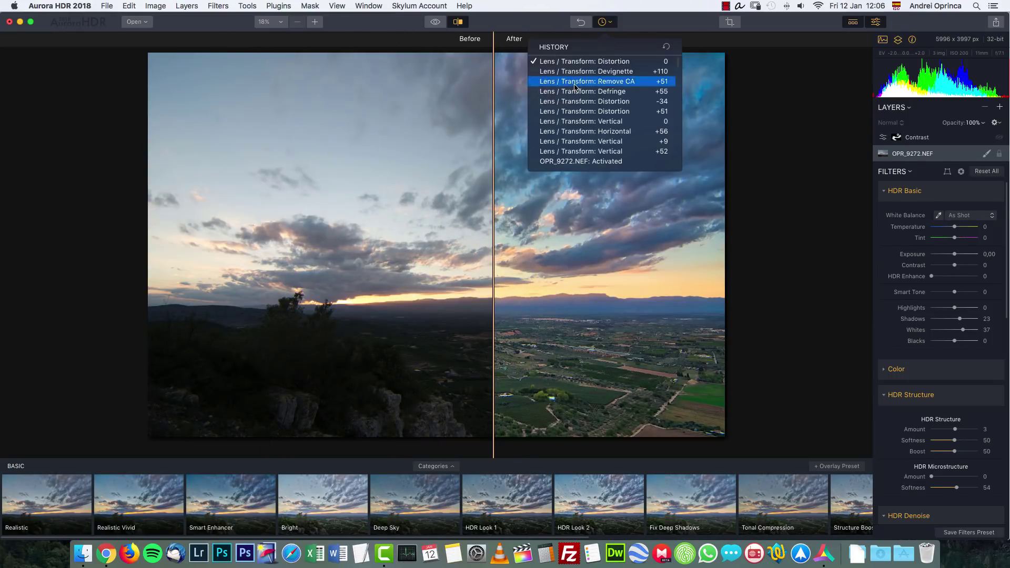
pyautogui.moveTo(679, 66); pyautogui.dragTo(679, 167)
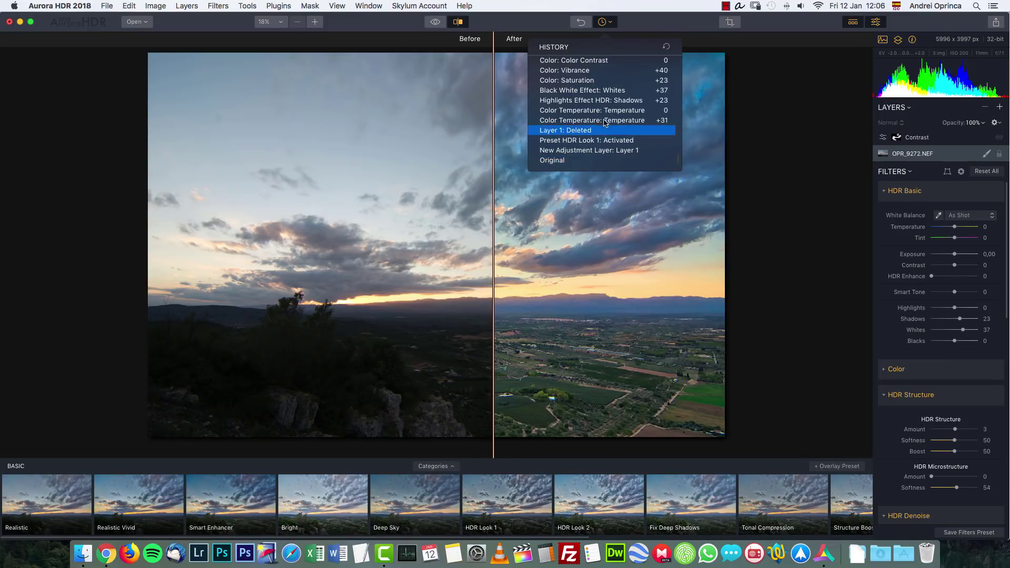
pyautogui.click(655, 24)
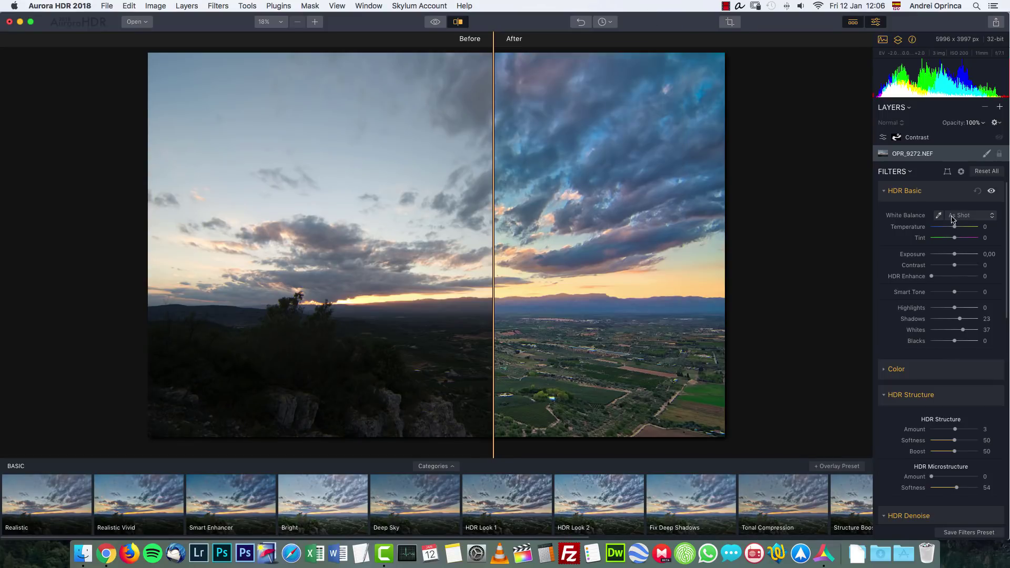
# Step: Turn off the split before/after comparison and toggle the quick preview of the original image
pyautogui.click(436, 22)
pyautogui.click(458, 21)
pyautogui.click(436, 21)
pyautogui.click(437, 21)
pyautogui.click(437, 22)
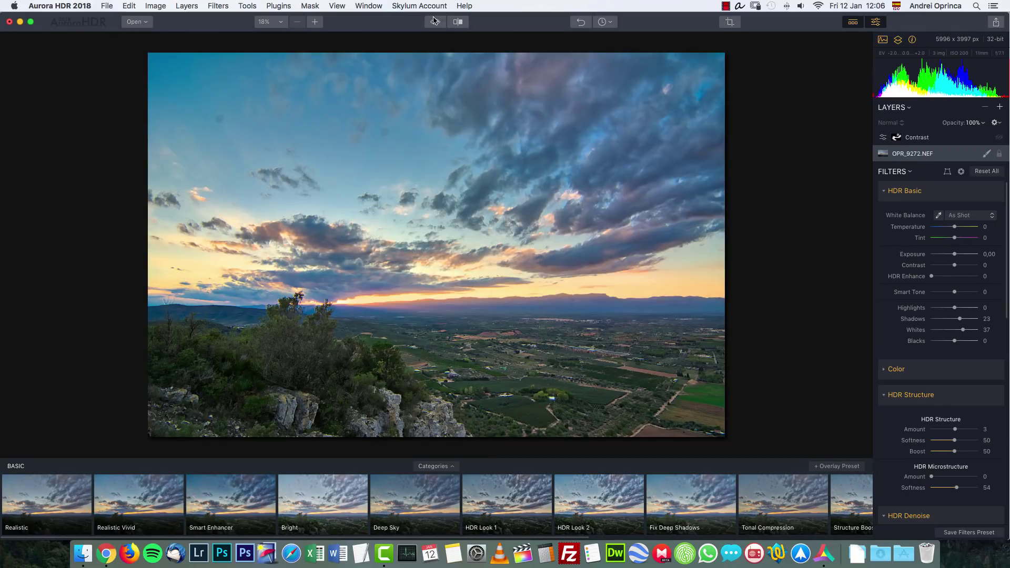
# Step: Start cropping the photo with the golden-ratio grid, try the Facebook Cover aspect and reposition the photo to frame its lower part
pyautogui.click(731, 22)
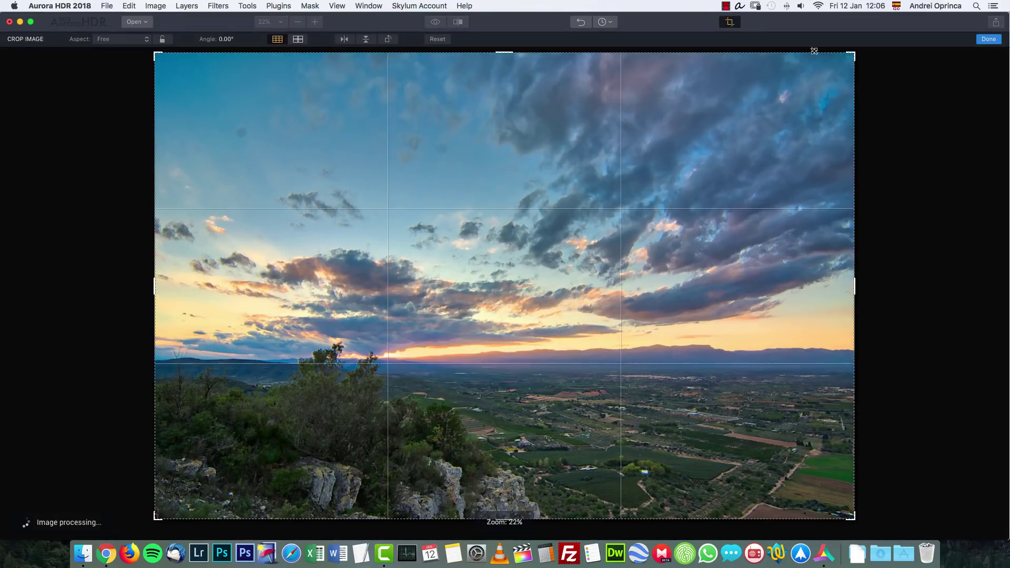
pyautogui.click(298, 39)
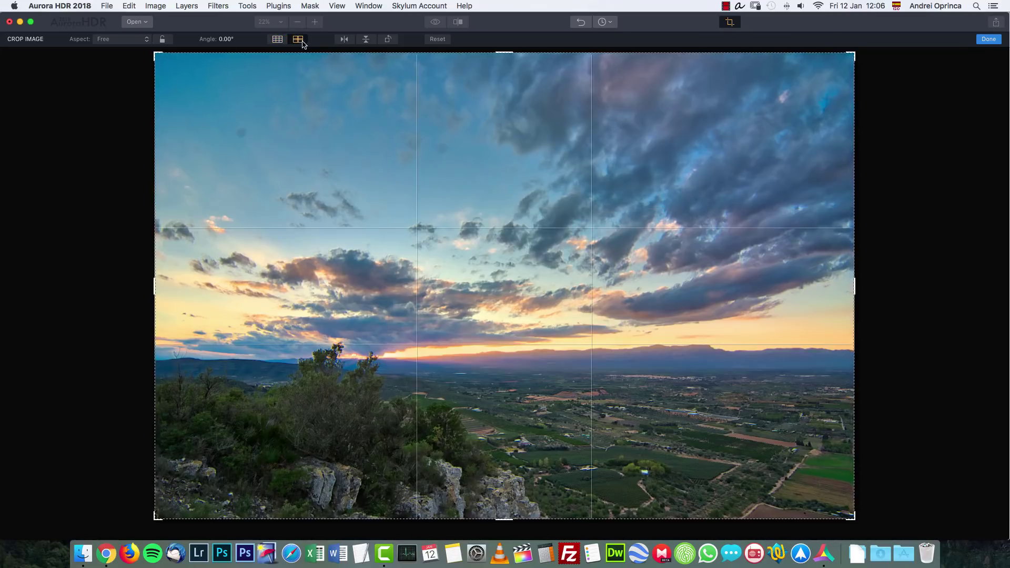
pyautogui.click(126, 38)
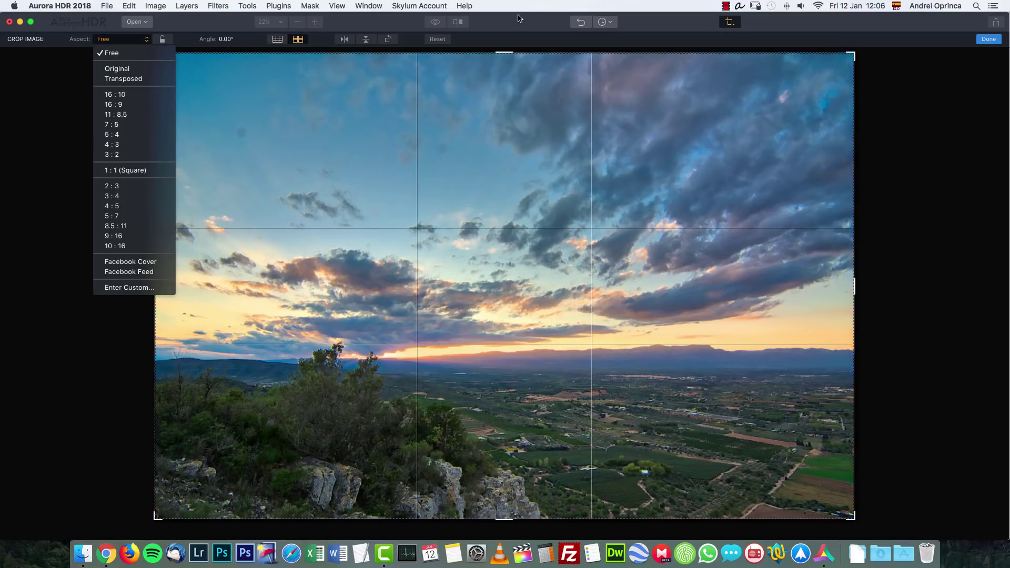
pyautogui.click(130, 261)
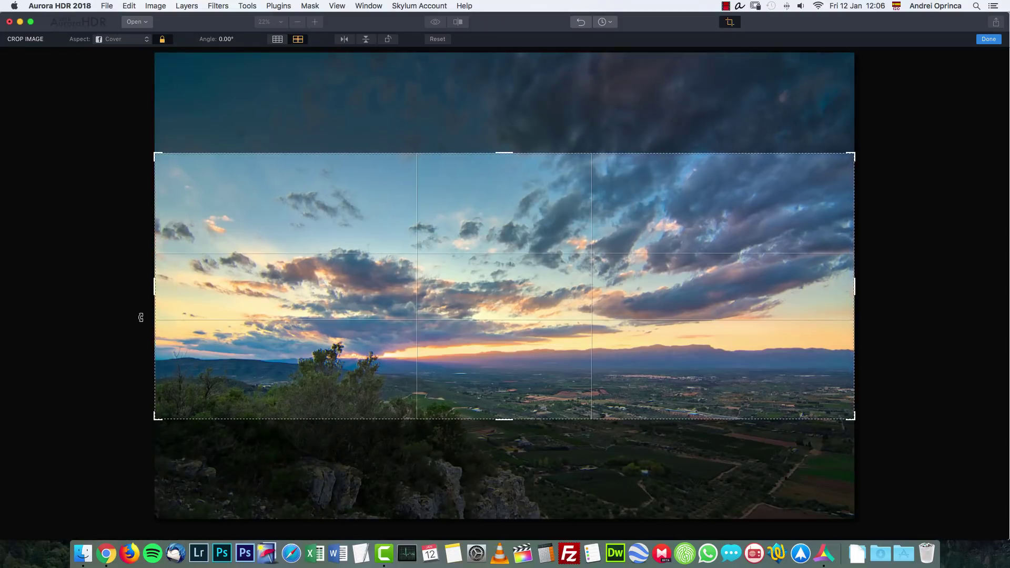
pyautogui.moveTo(504, 258); pyautogui.dragTo(505, 154)
# Step: Crop the photo to the Facebook Feed aspect, repositioned to include more sky above the horizon, and leave crop mode
pyautogui.click(131, 42)
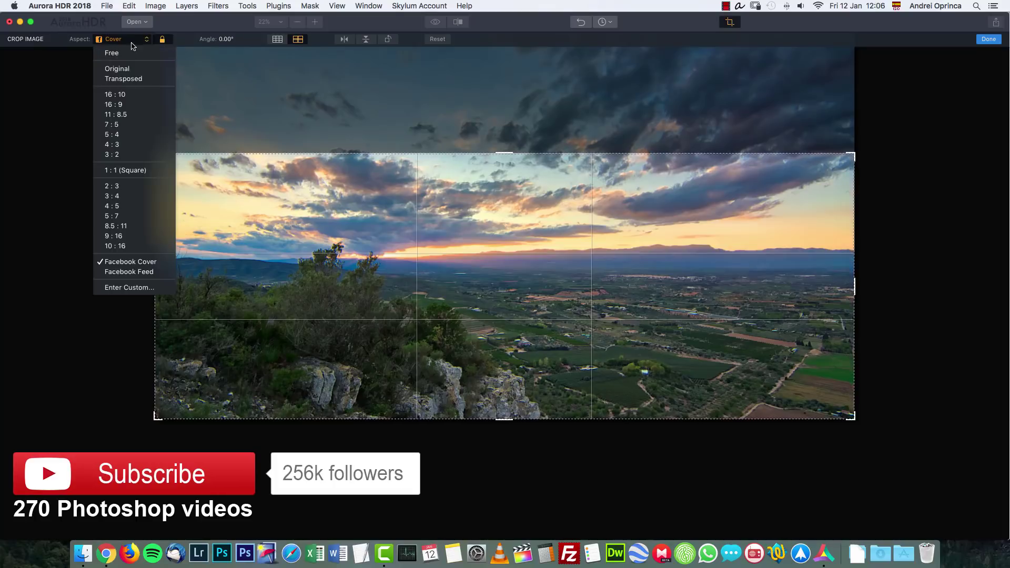
pyautogui.click(132, 272)
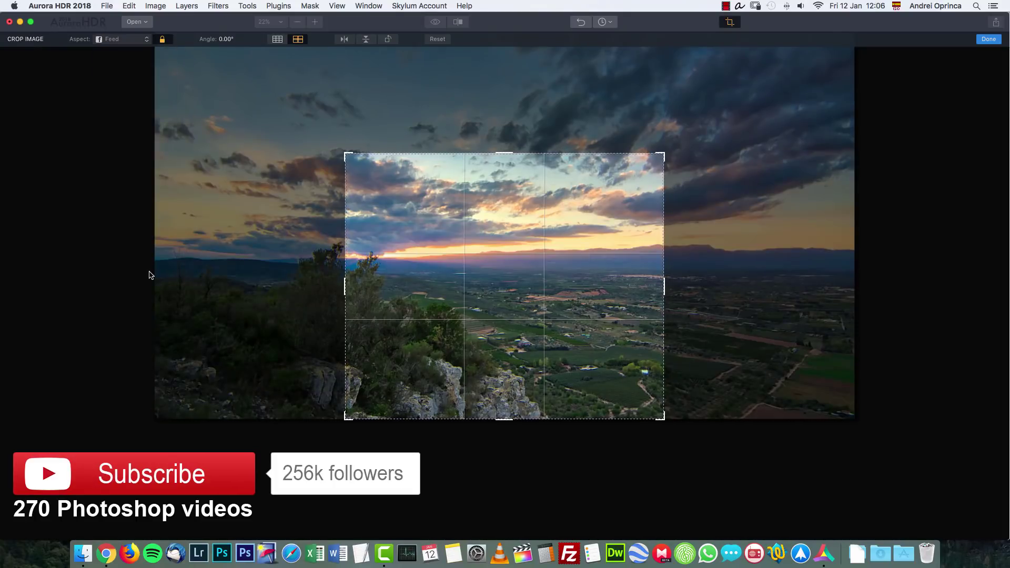
pyautogui.moveTo(455, 289); pyautogui.dragTo(454, 361)
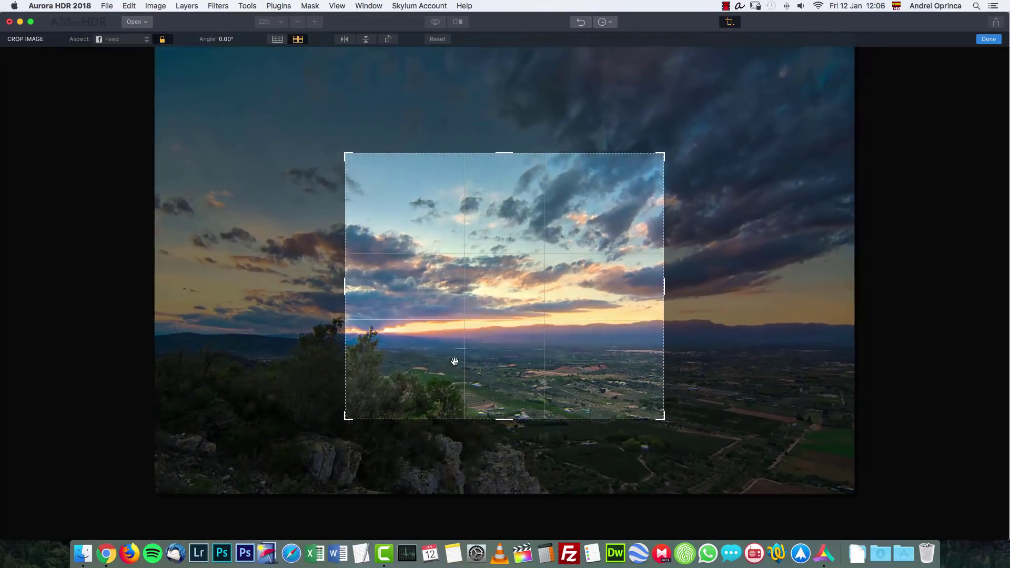
pyautogui.press('Escape')
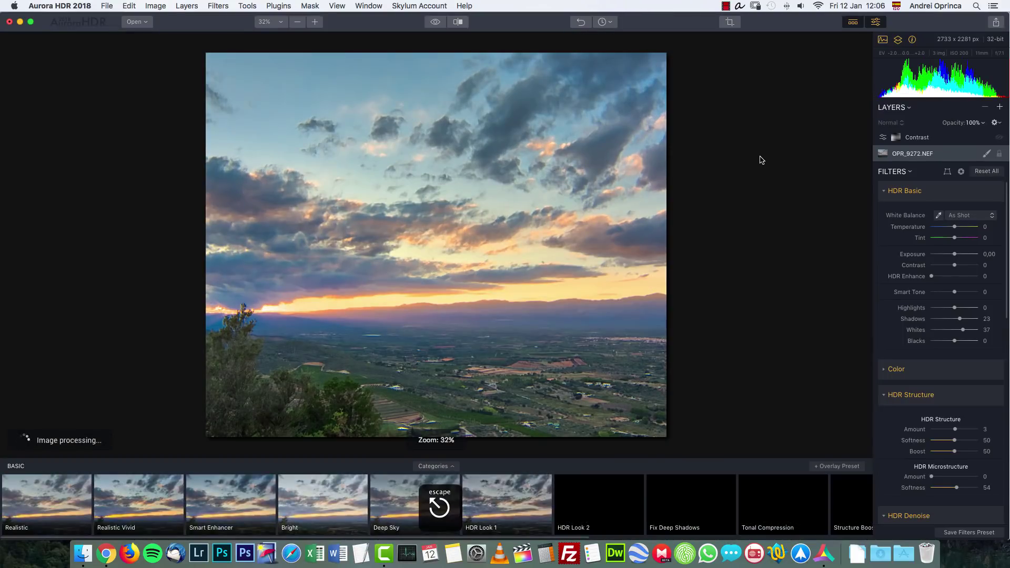
pyautogui.click(134, 22)
pyautogui.press('Escape')
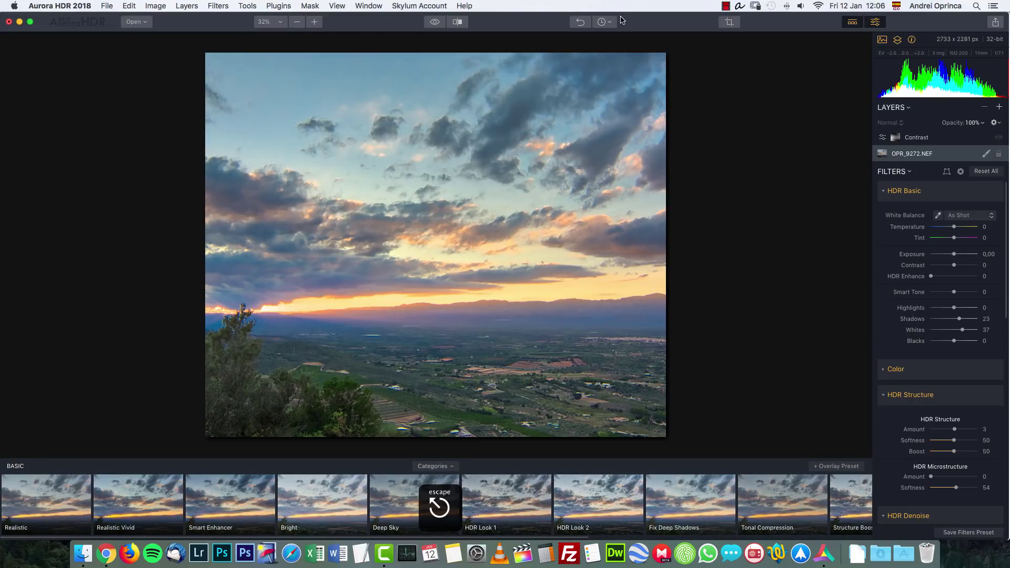